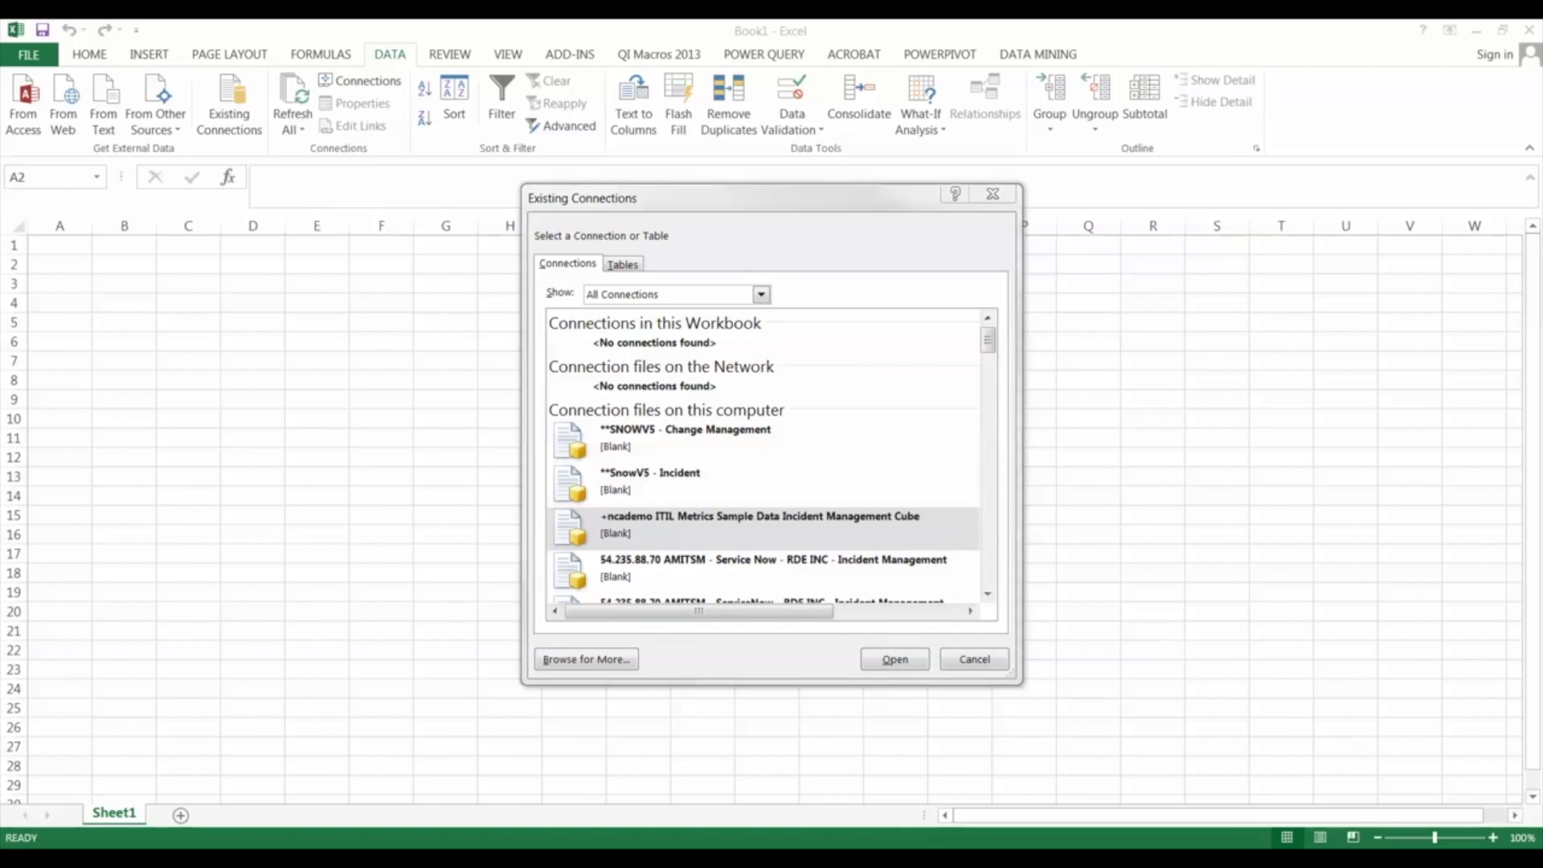
Open the ITIL Metrics Sample Data Incident Management Cube connection from Existing Connections
{"action": "left_click", "coordinate": [894, 662]}
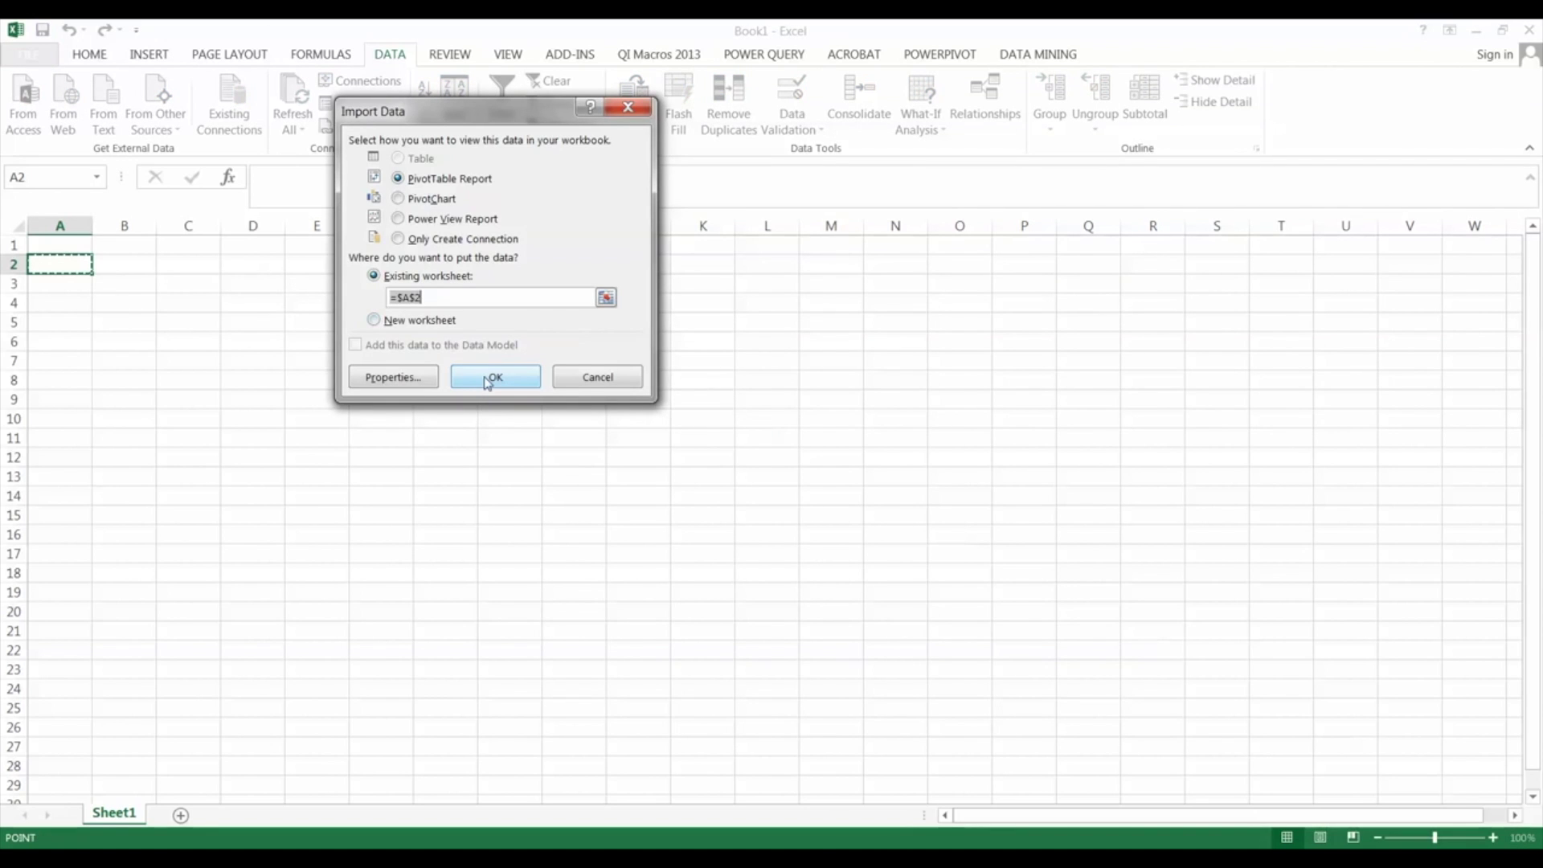
Import the cube as a PivotTable Report at A2 on Sheet1, then expand the Service Targets fields
{"action": "left_click", "coordinate": [491, 377]}
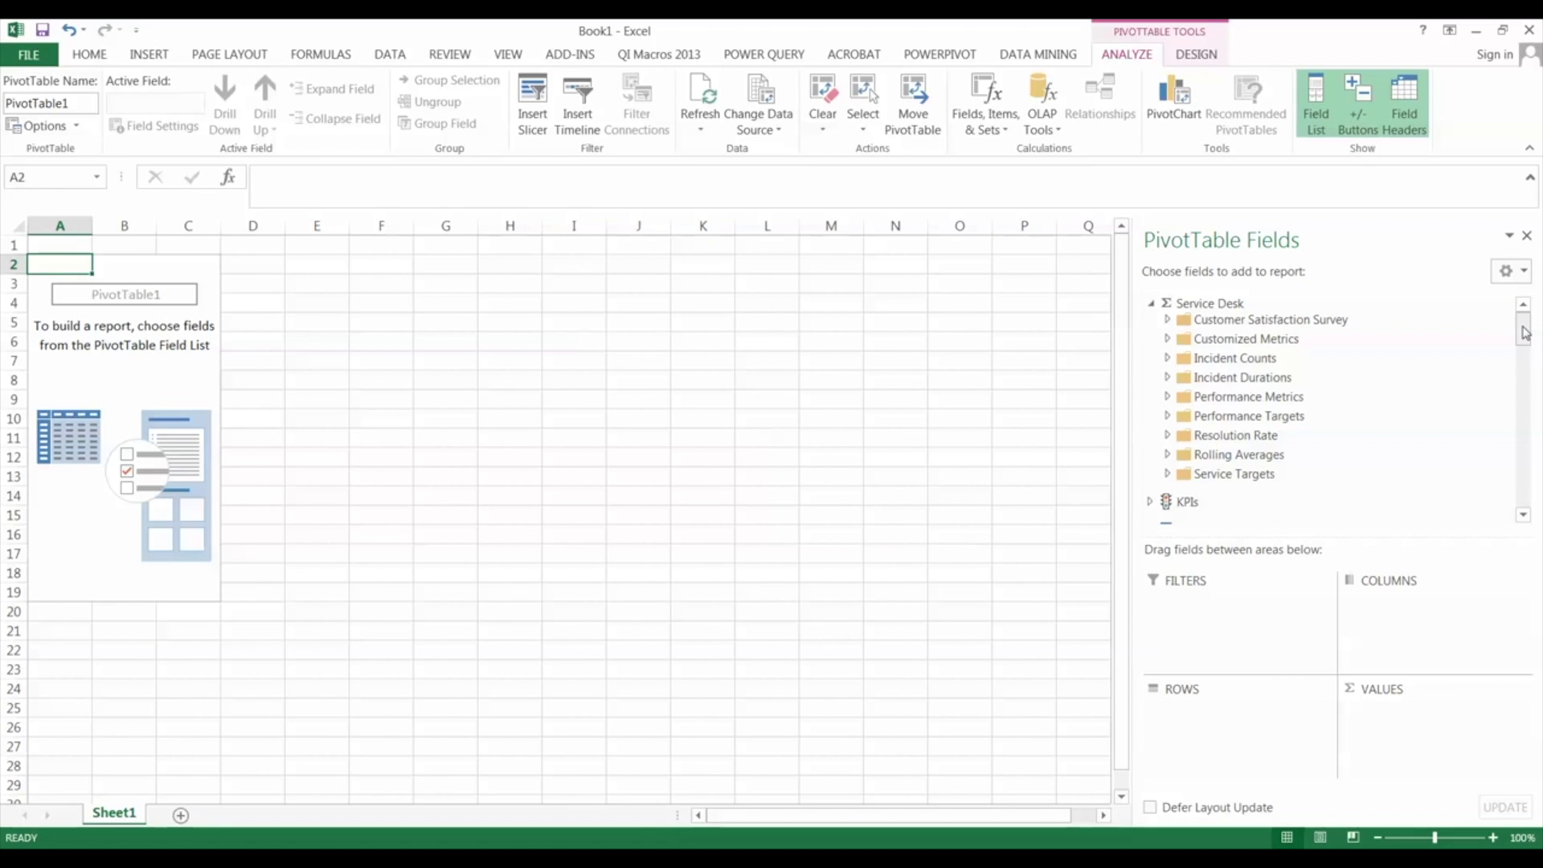
{"action": "left_click", "coordinate": [1167, 475]}
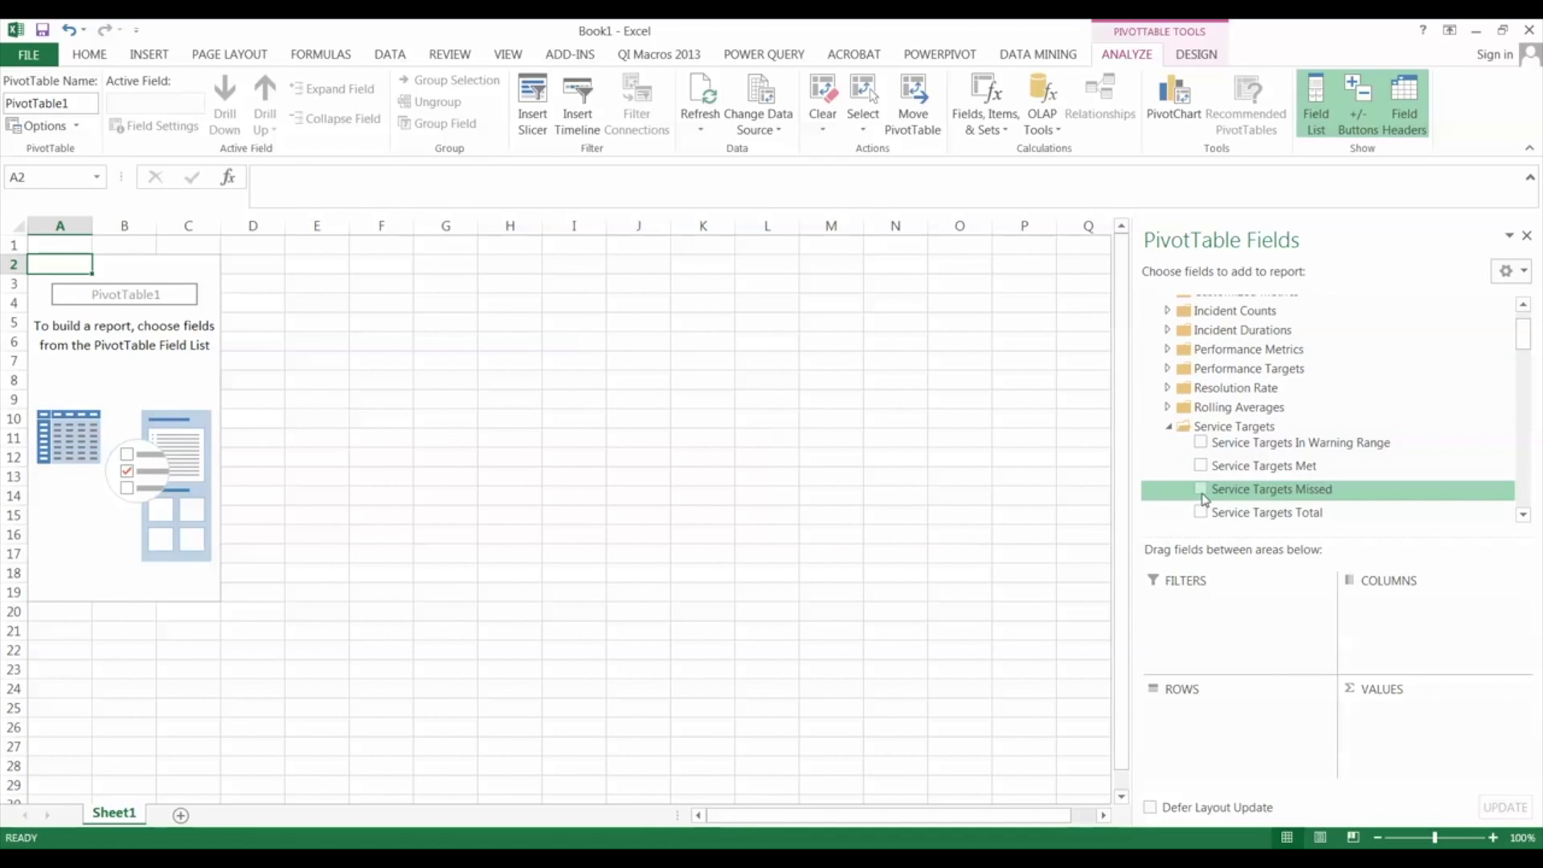
Add Service Targets Missed as a value and Incident Number as the pivot rows
{"action": "left_click", "coordinate": [1200, 489]}
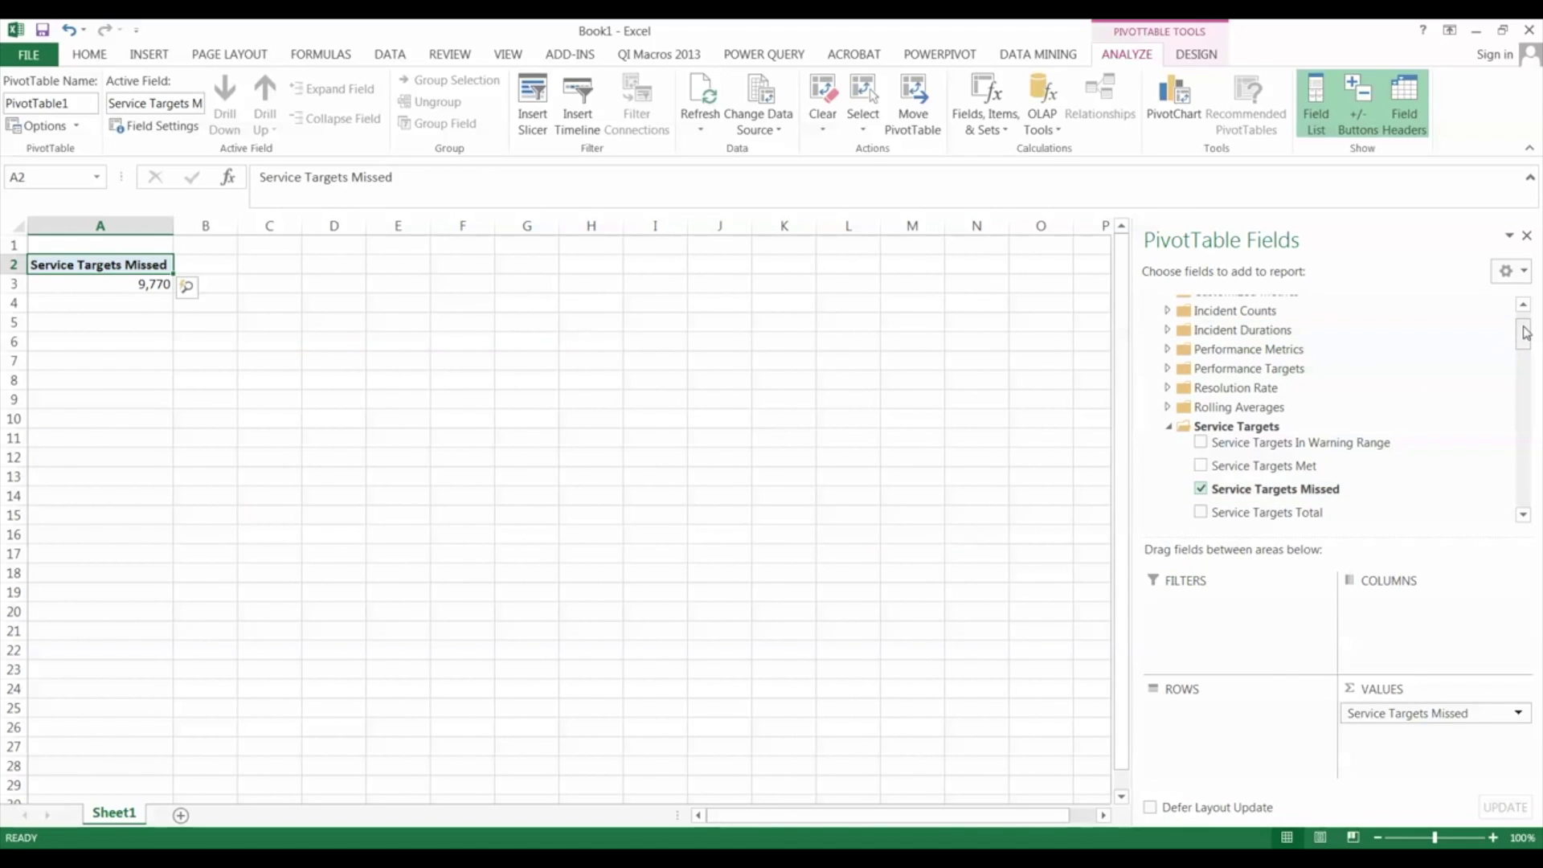
{"action": "left_click_drag", "start_coordinate": [1525, 334], "coordinate": [1529, 427]}
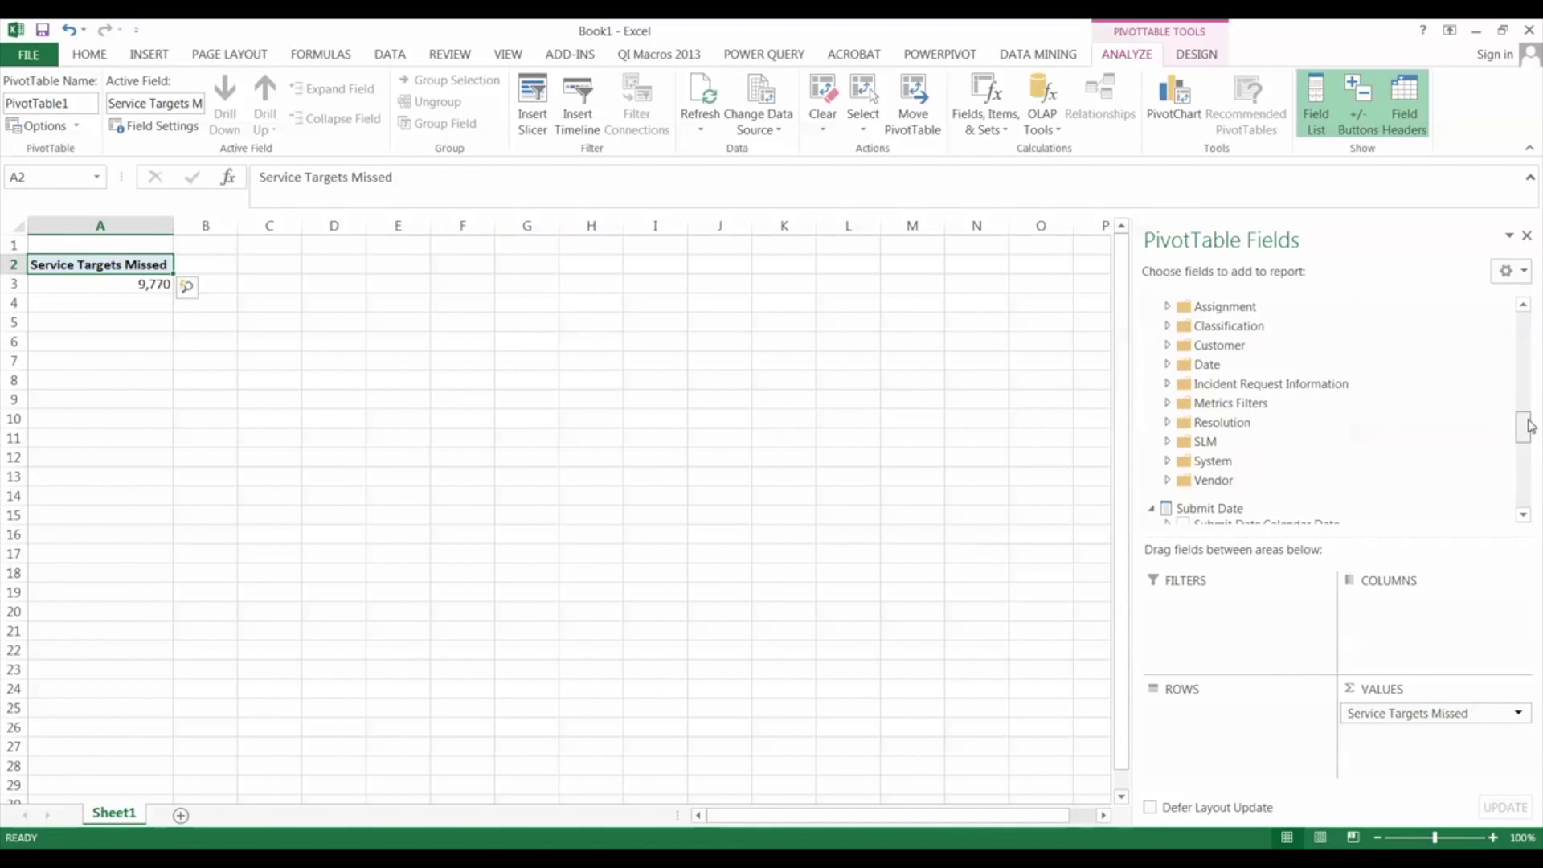
{"action": "left_click", "coordinate": [1166, 383]}
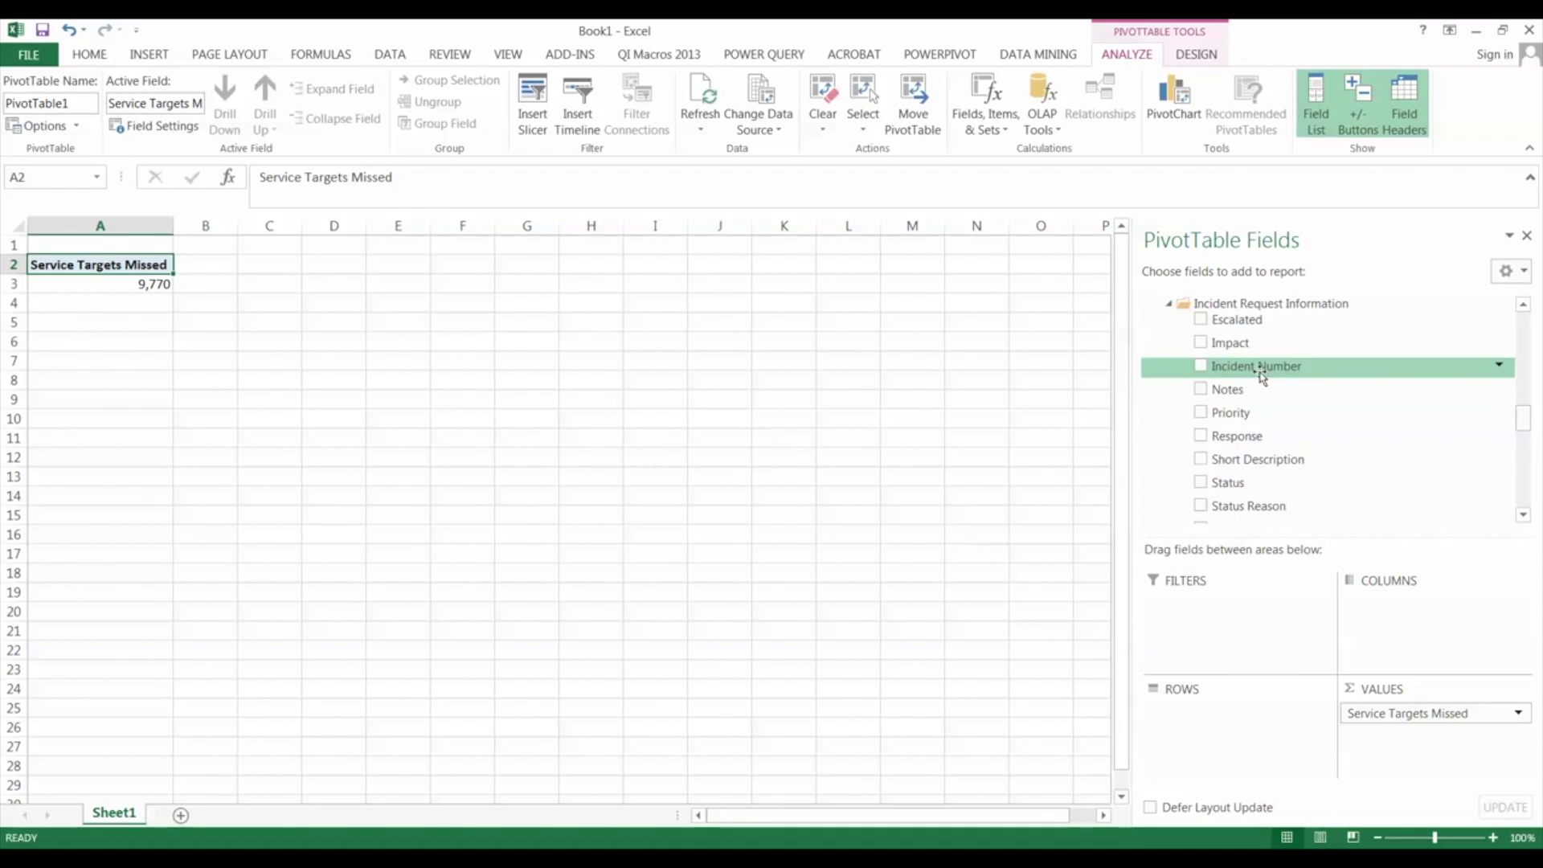
{"action": "left_click_drag", "start_coordinate": [1258, 371], "coordinate": [1236, 739]}
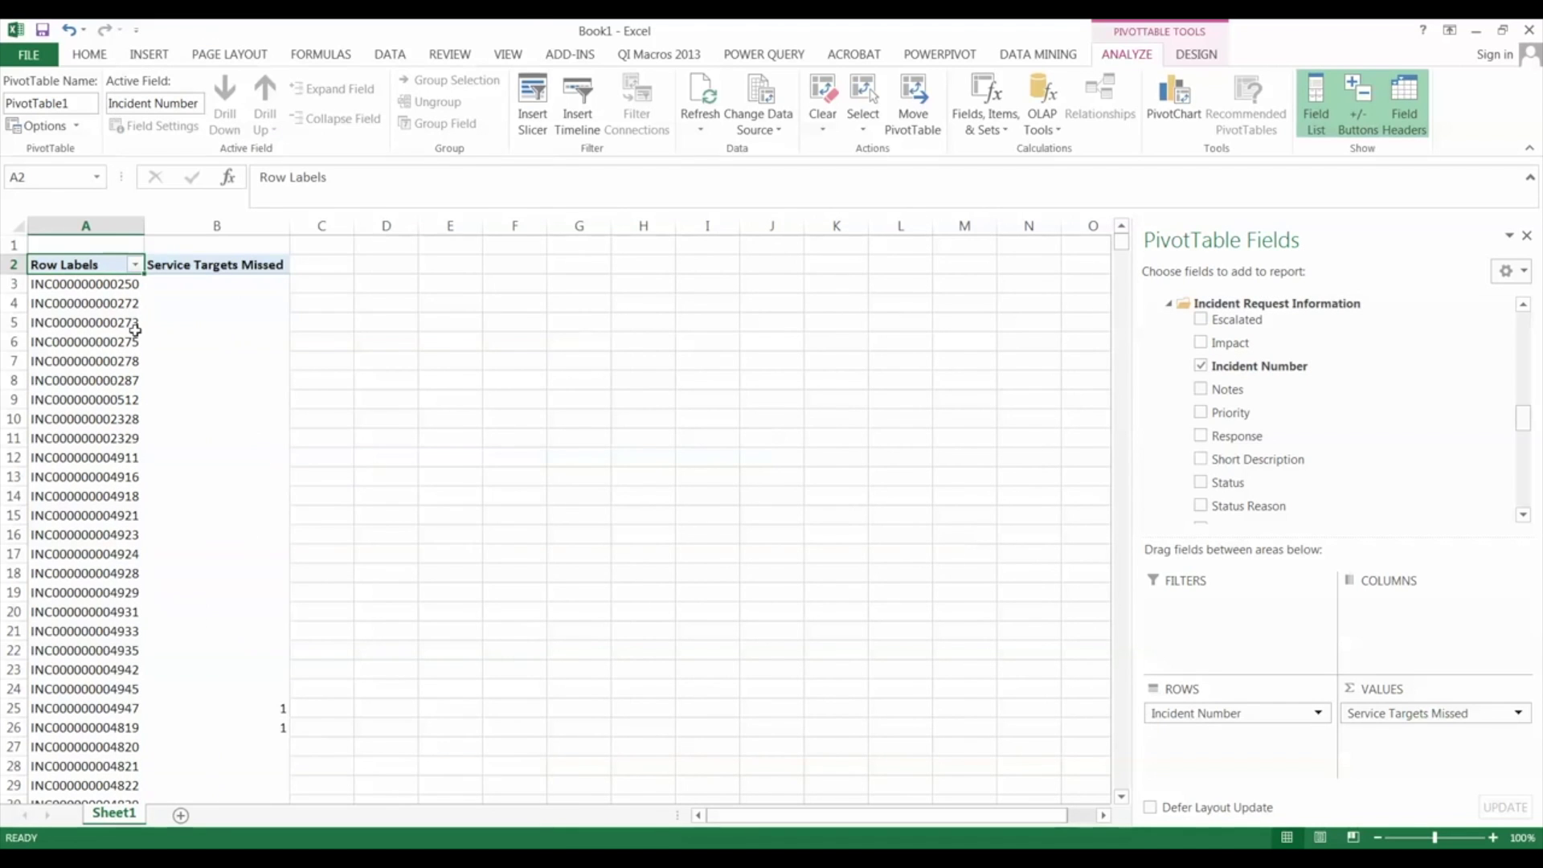
Select an Incident Number cell in the pivot
{"action": "left_click", "coordinate": [85, 283]}
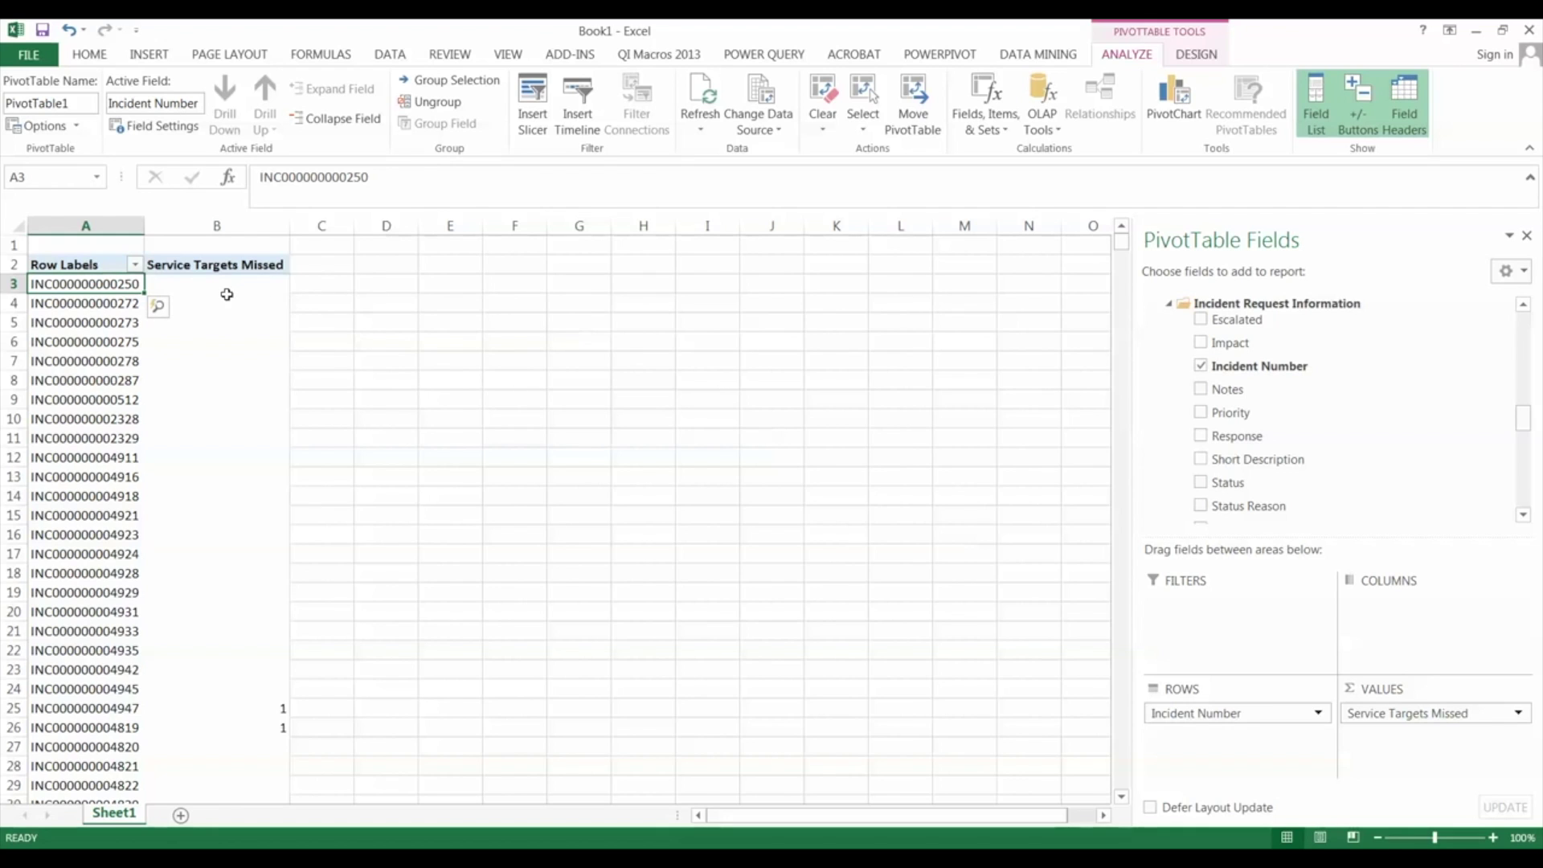
{"action": "mouse_move", "coordinate": [266, 712]}
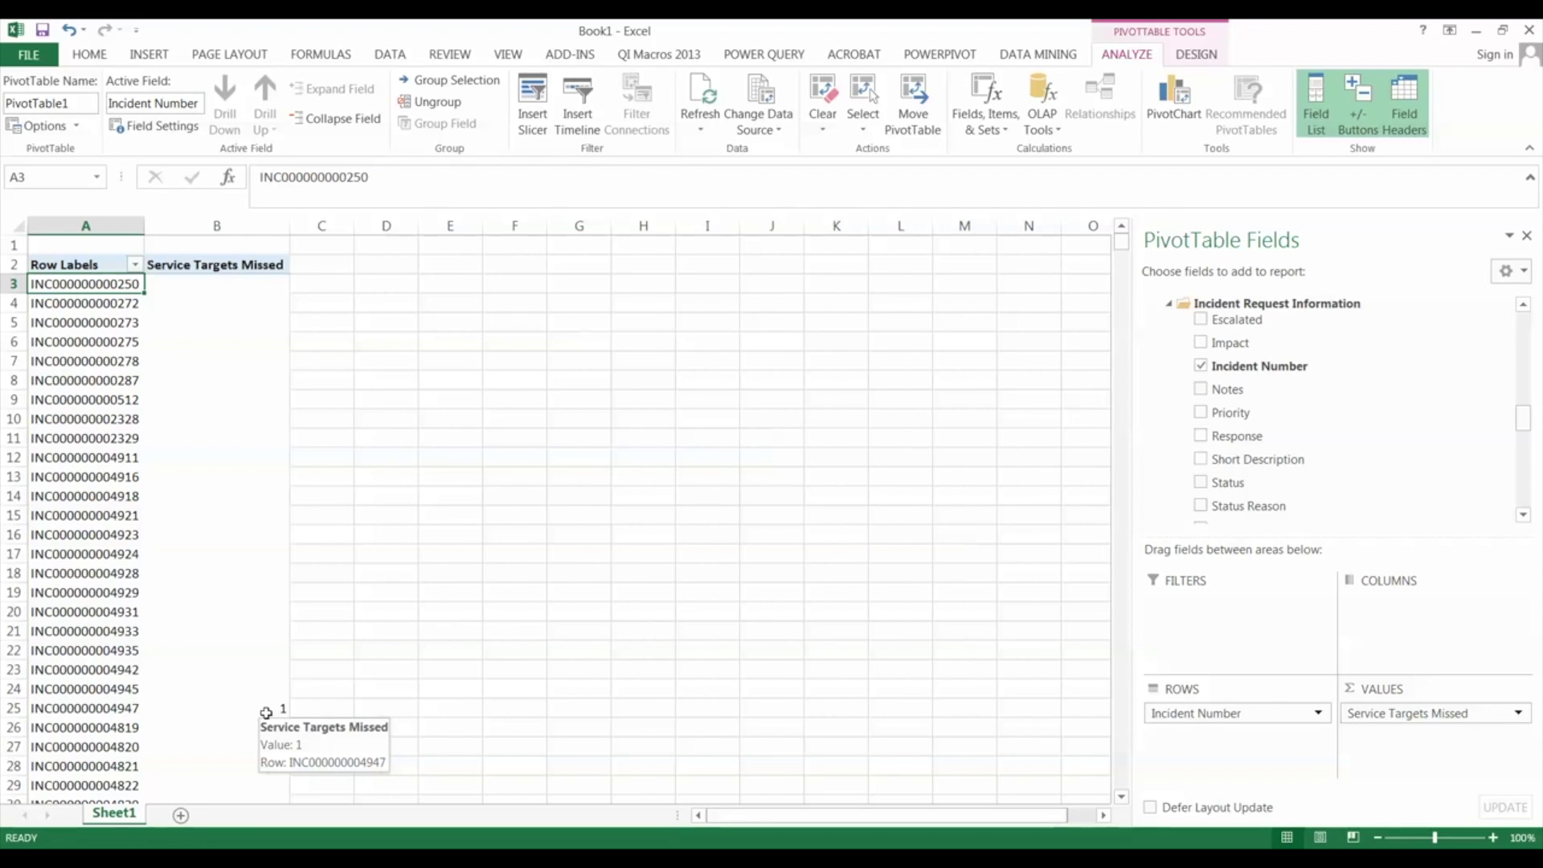
{"action": "left_click", "coordinate": [81, 517]}
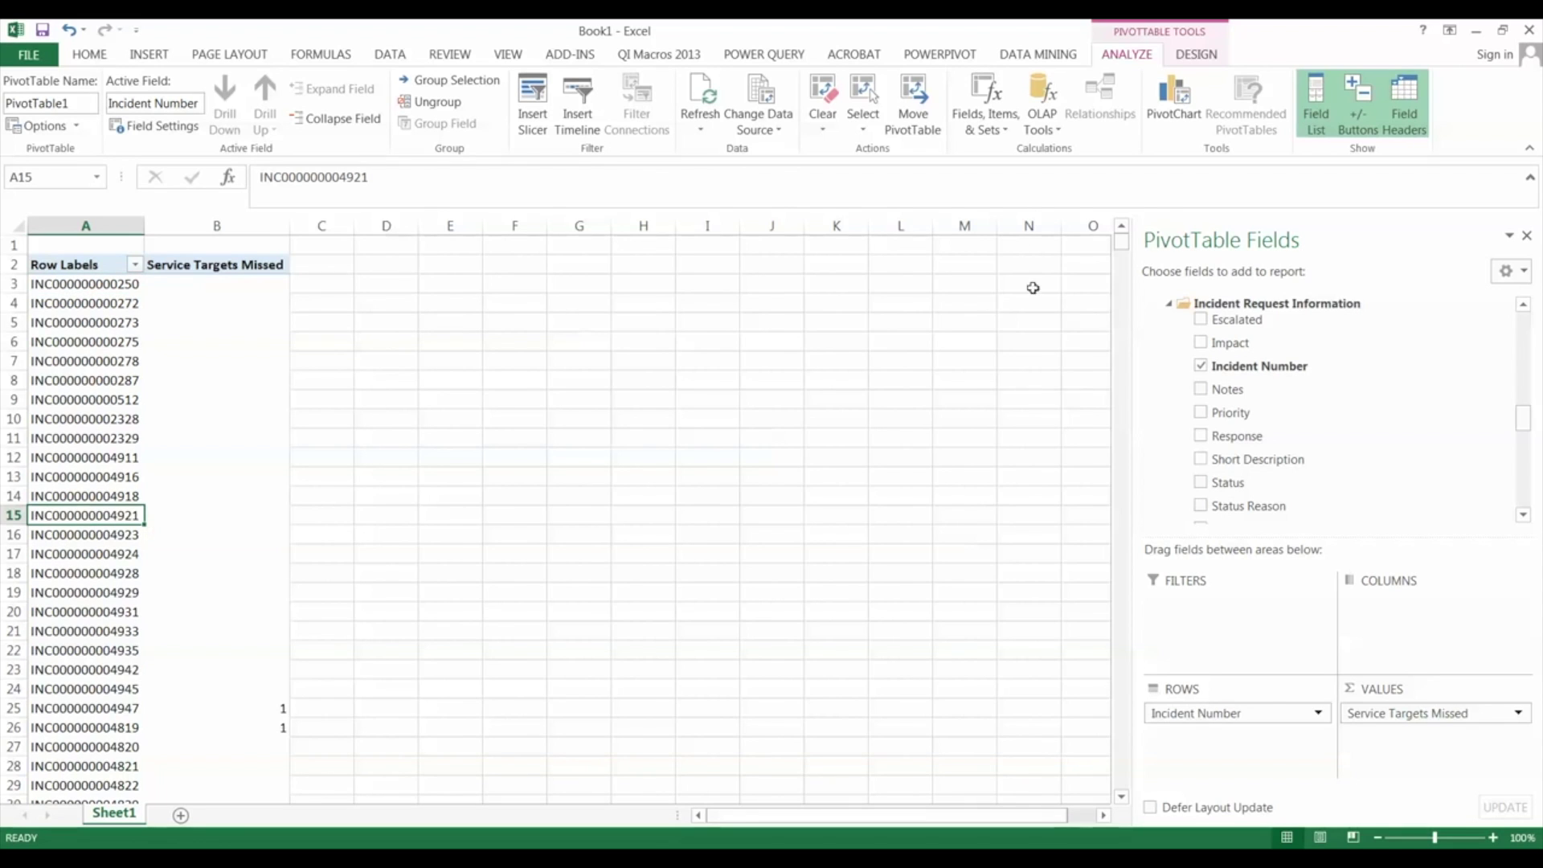
Open the Incident Number property field chooser and browse the available properties
{"action": "left_click", "coordinate": [1045, 117]}
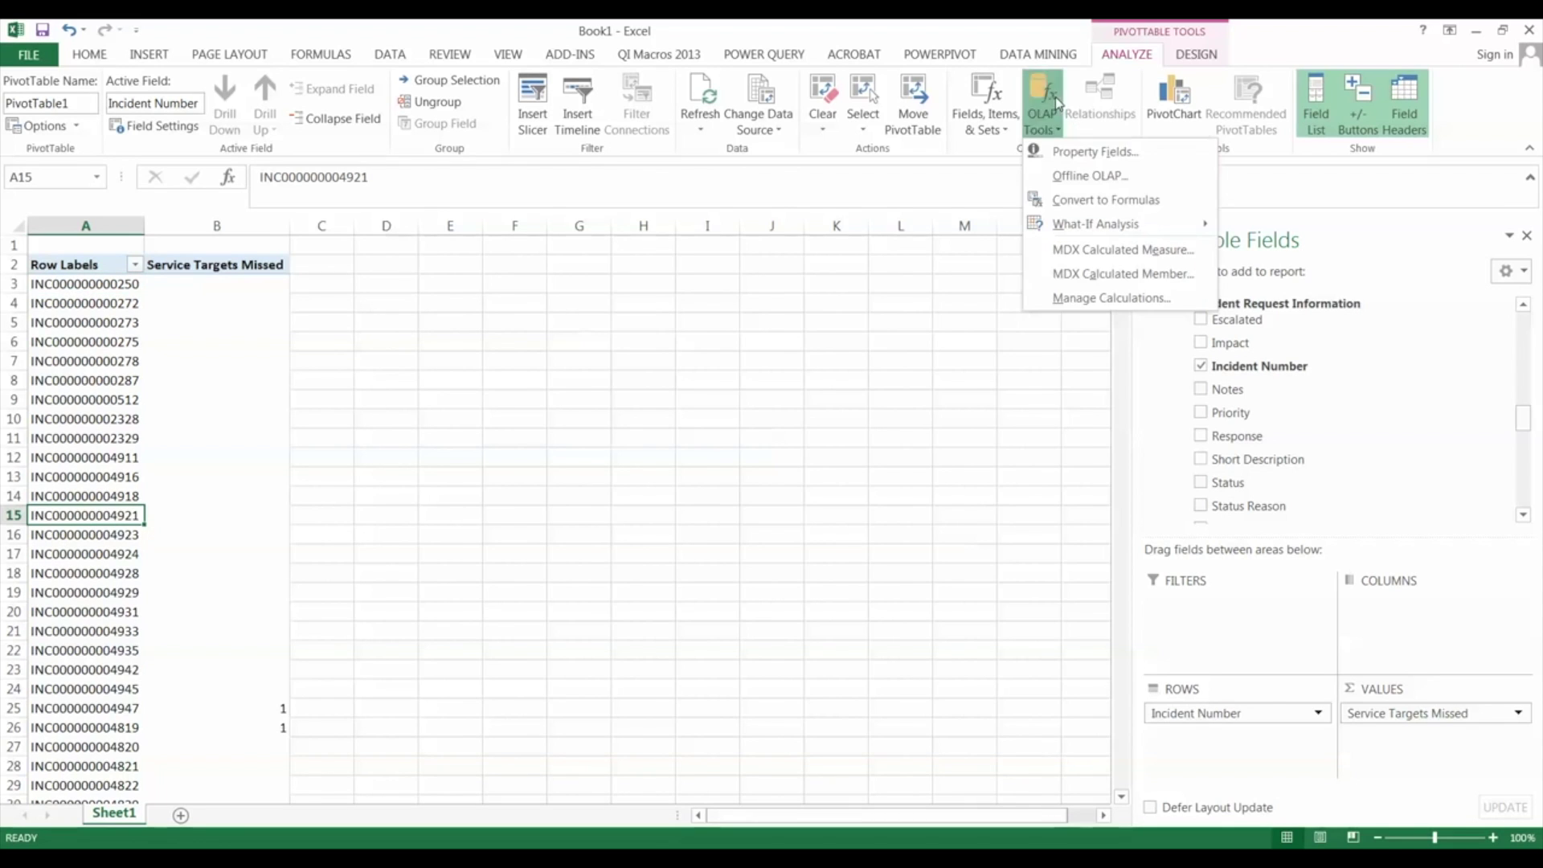
{"action": "left_click", "coordinate": [1081, 156]}
{"action": "left_click", "coordinate": [254, 252]}
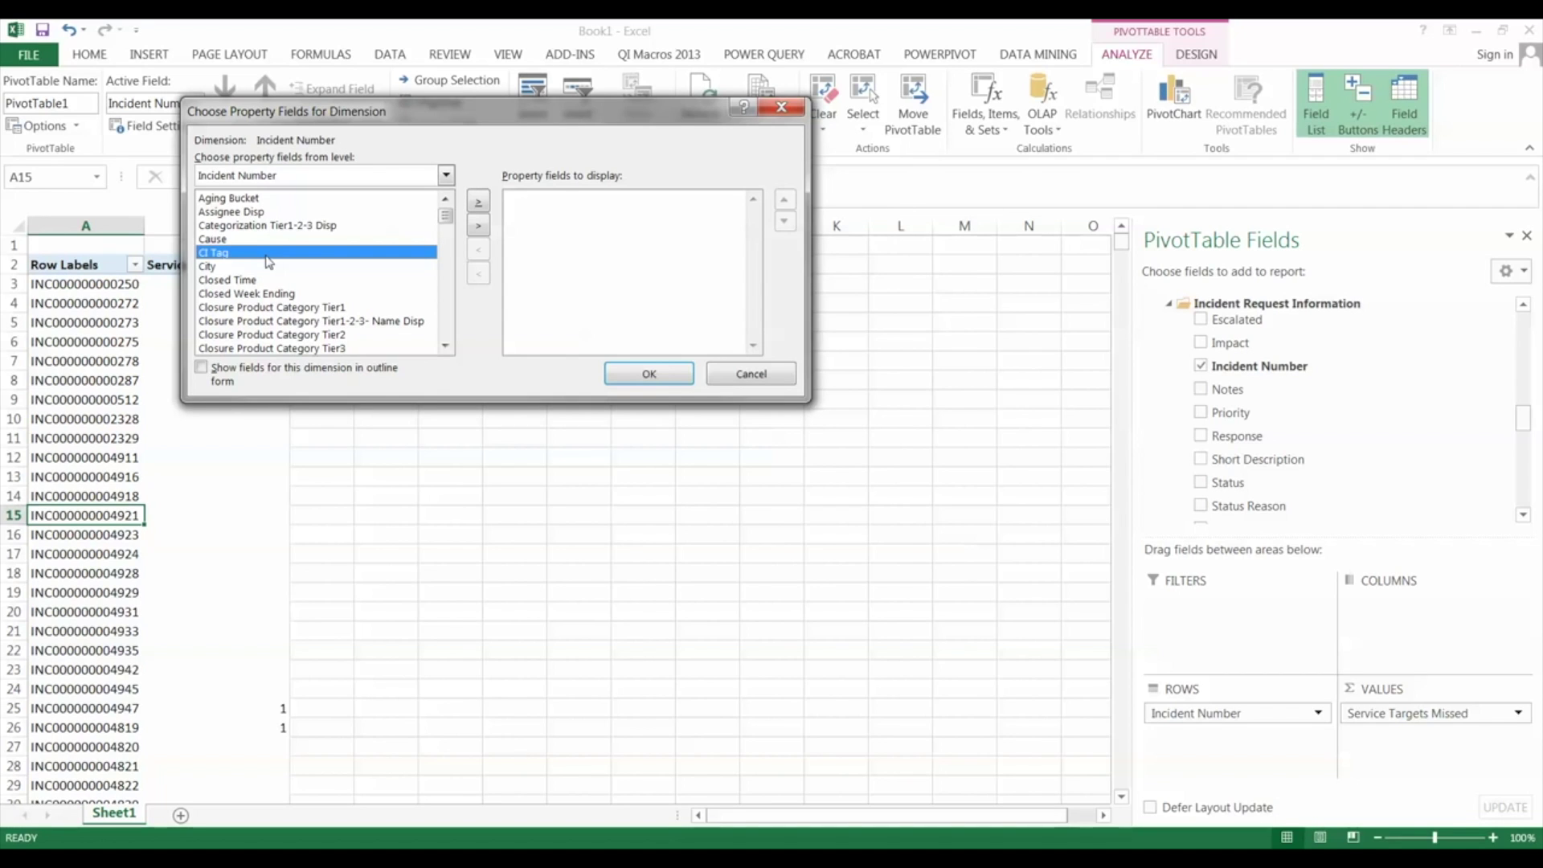
{"action": "left_click", "coordinate": [255, 211]}
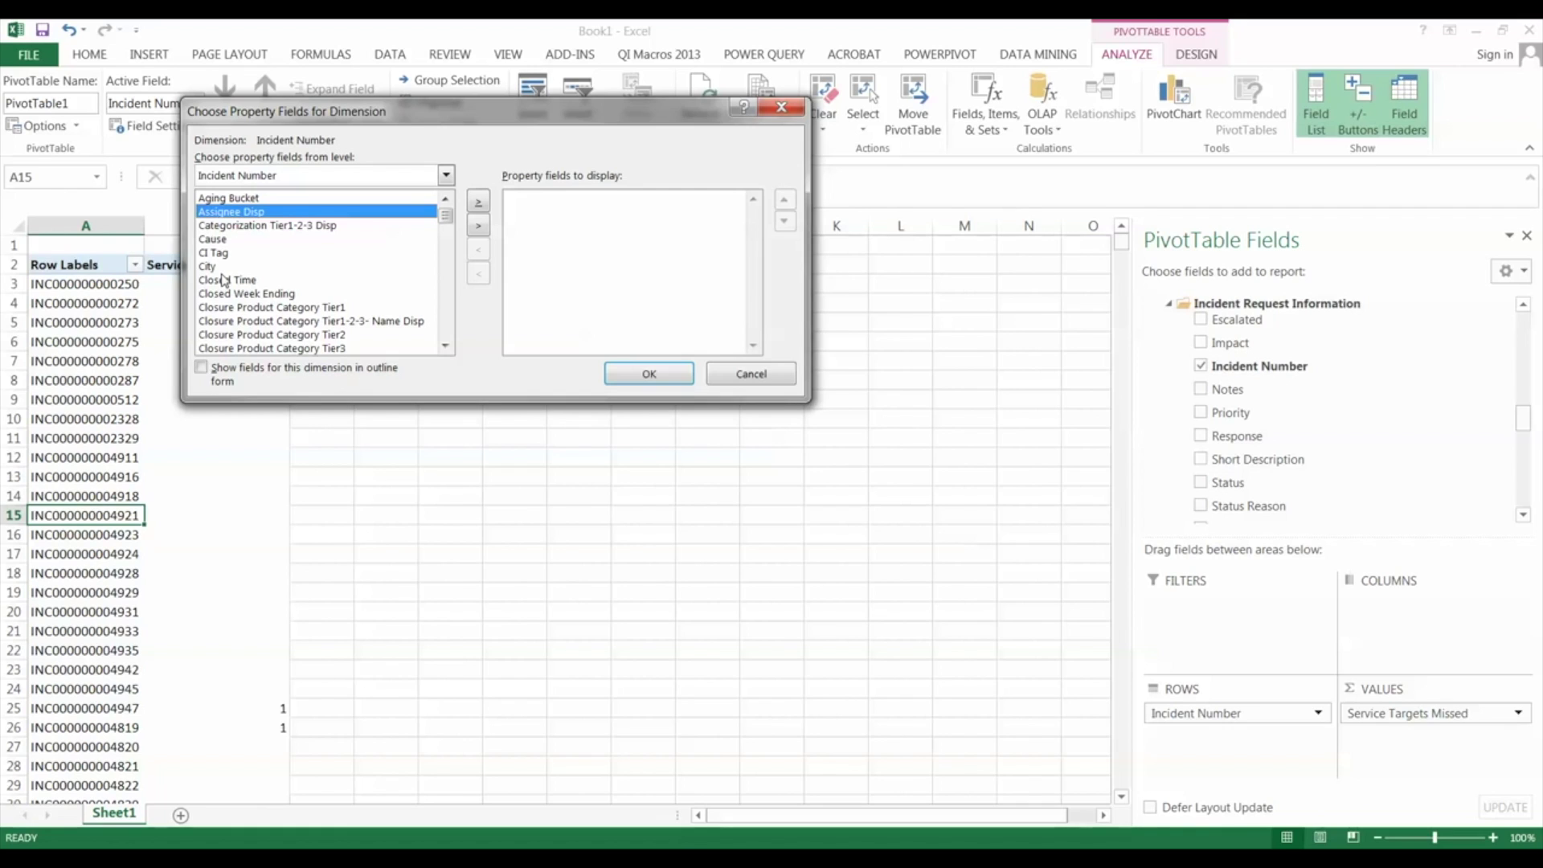
{"action": "left_click", "coordinate": [226, 334]}
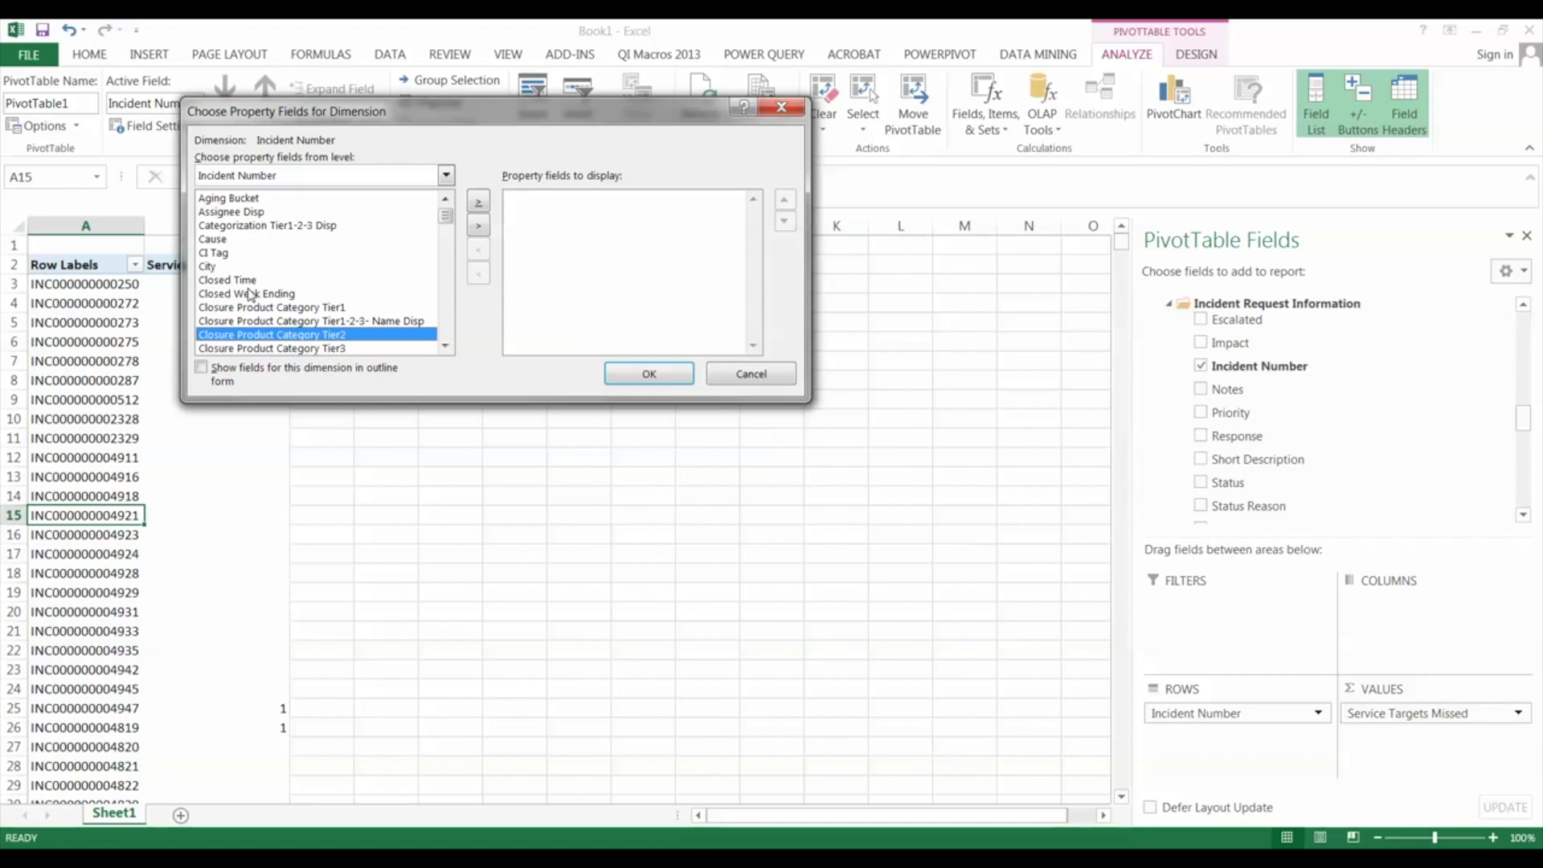
{"action": "scroll", "coordinate": [249, 294], "scroll_direction": "down", "scroll_amount": 5}
{"action": "left_click", "coordinate": [253, 253]}
{"action": "scroll", "coordinate": [255, 254], "scroll_direction": "down", "scroll_amount": 3}
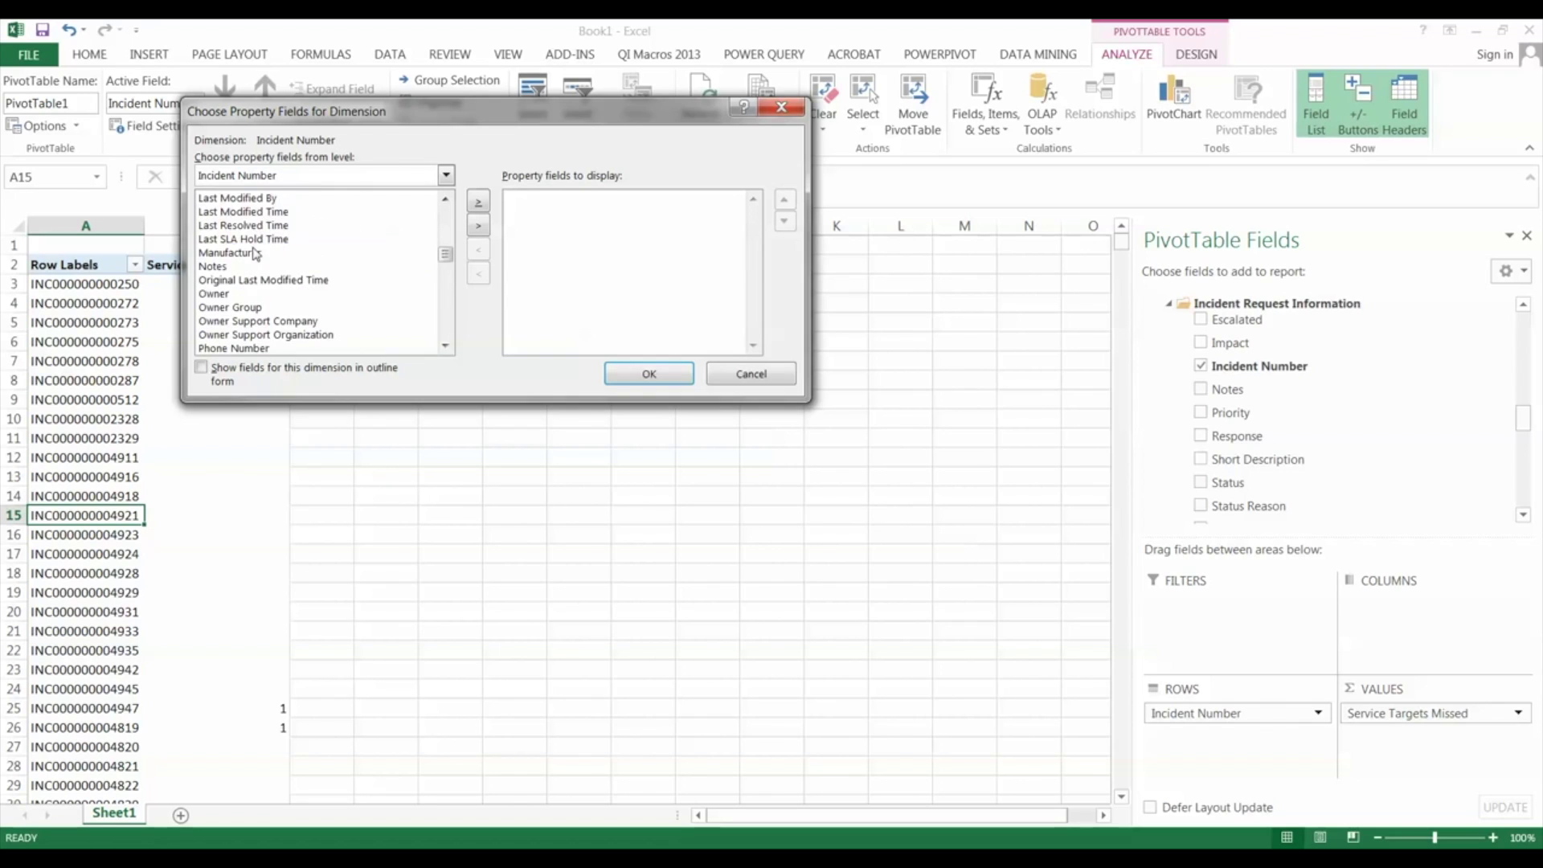
{"action": "scroll", "coordinate": [281, 282], "scroll_direction": "down", "scroll_amount": 1}
{"action": "scroll", "coordinate": [265, 317], "scroll_direction": "down", "scroll_amount": 1}
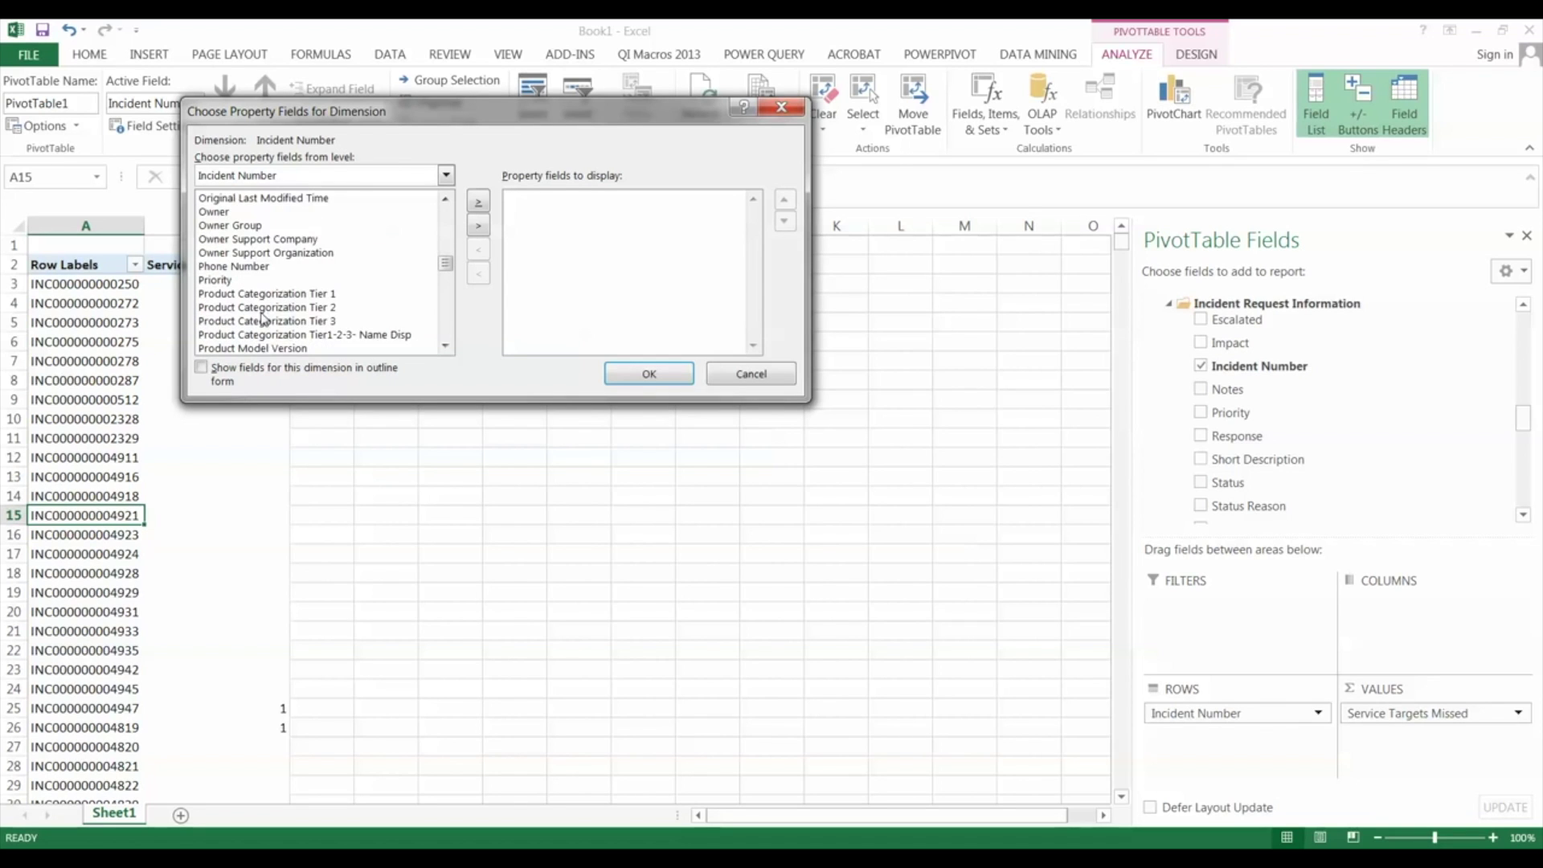
{"action": "scroll", "coordinate": [261, 318], "scroll_direction": "down", "scroll_amount": 1}
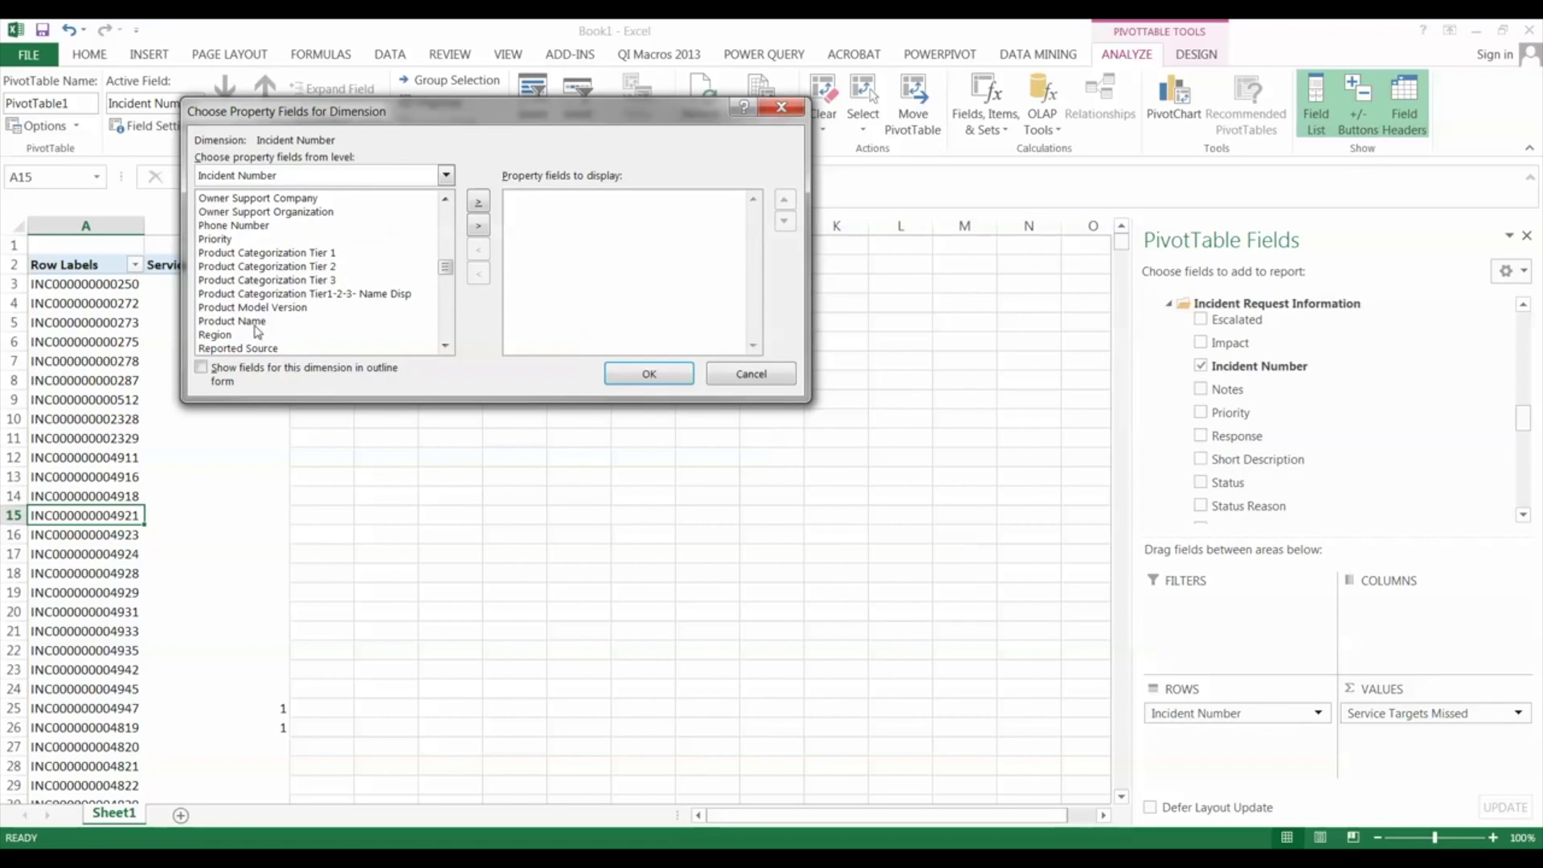
Add Product Name and Priority to the property fields to display
{"action": "left_click", "coordinate": [257, 322]}
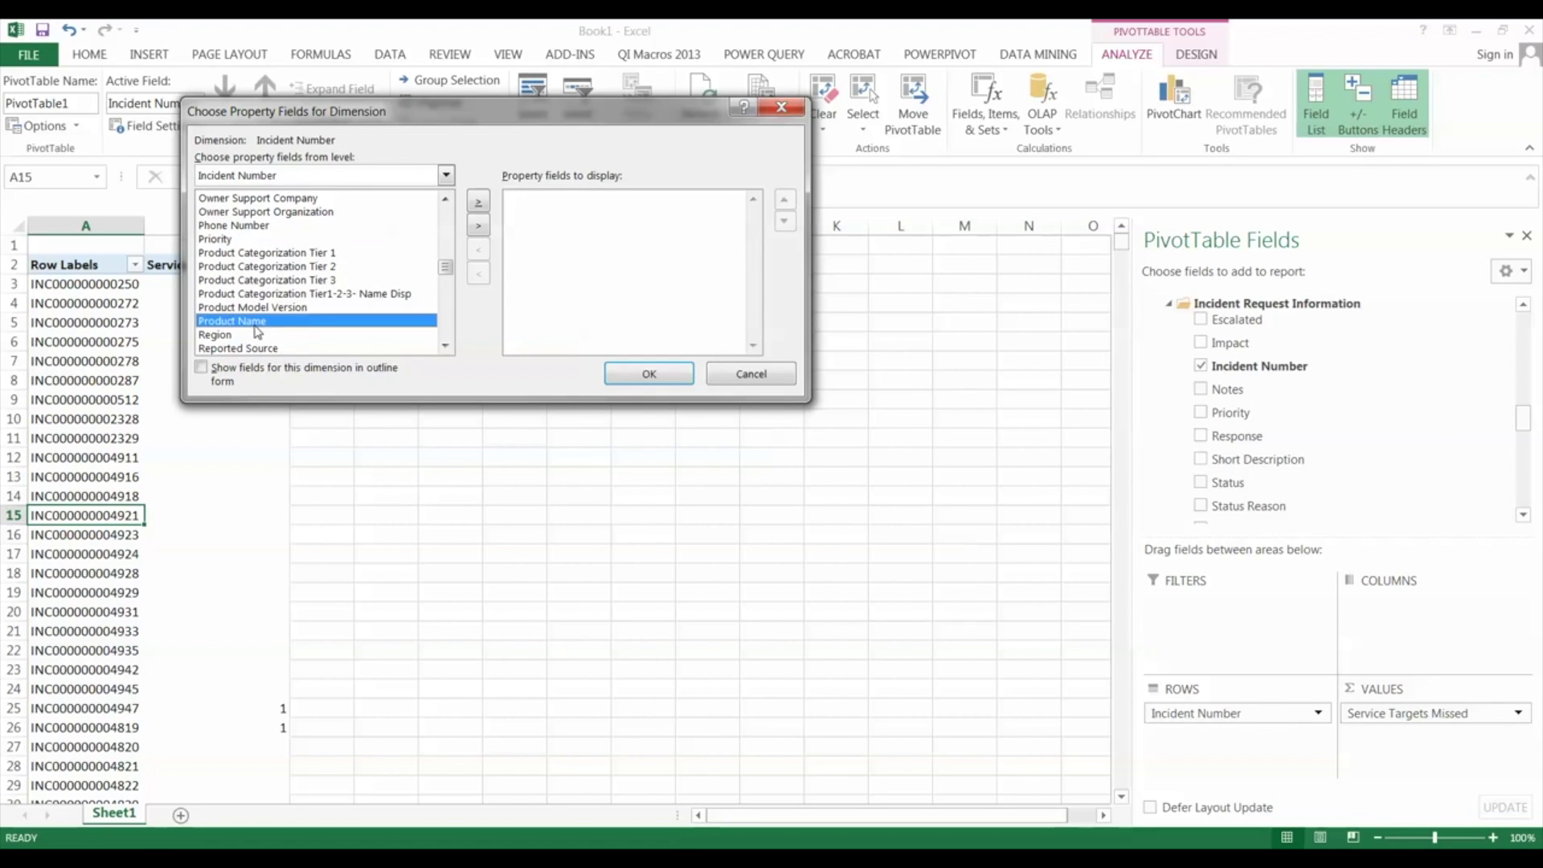
{"action": "left_click", "coordinate": [478, 202]}
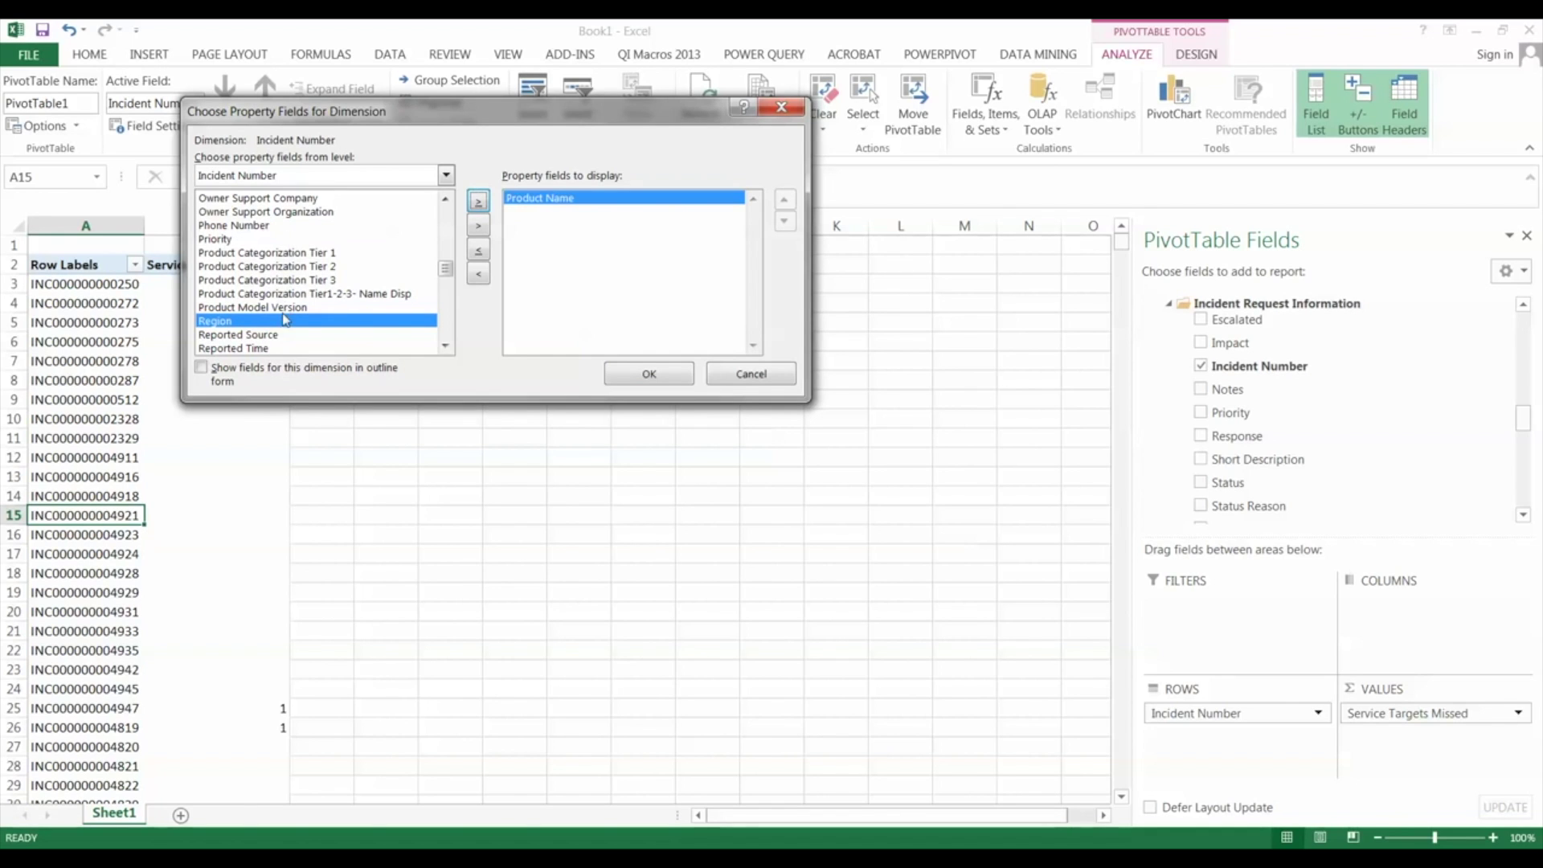
{"action": "left_click", "coordinate": [231, 240]}
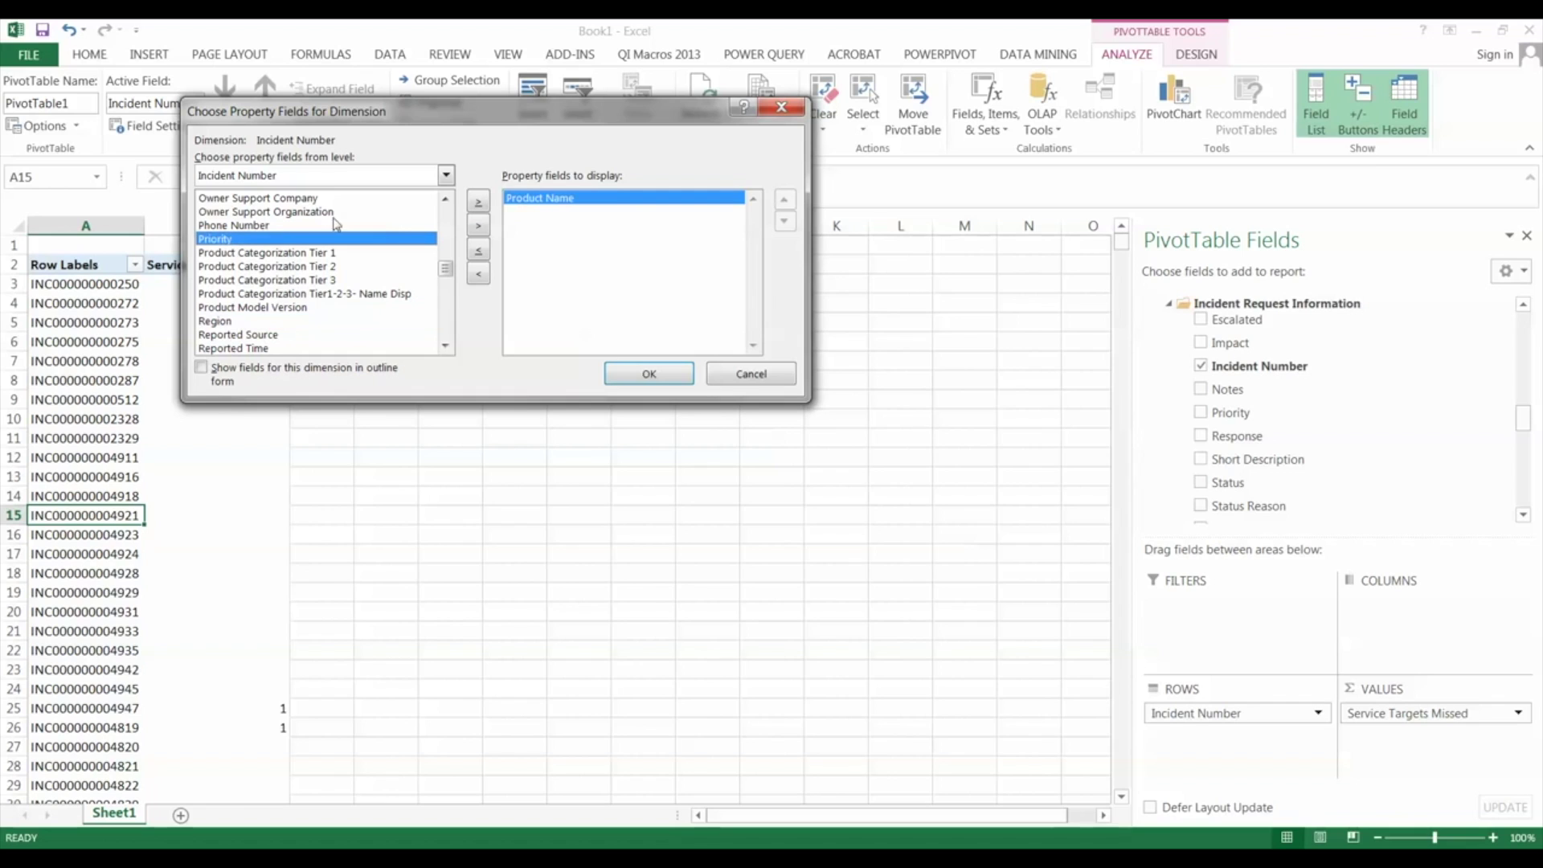
{"action": "left_click", "coordinate": [478, 202]}
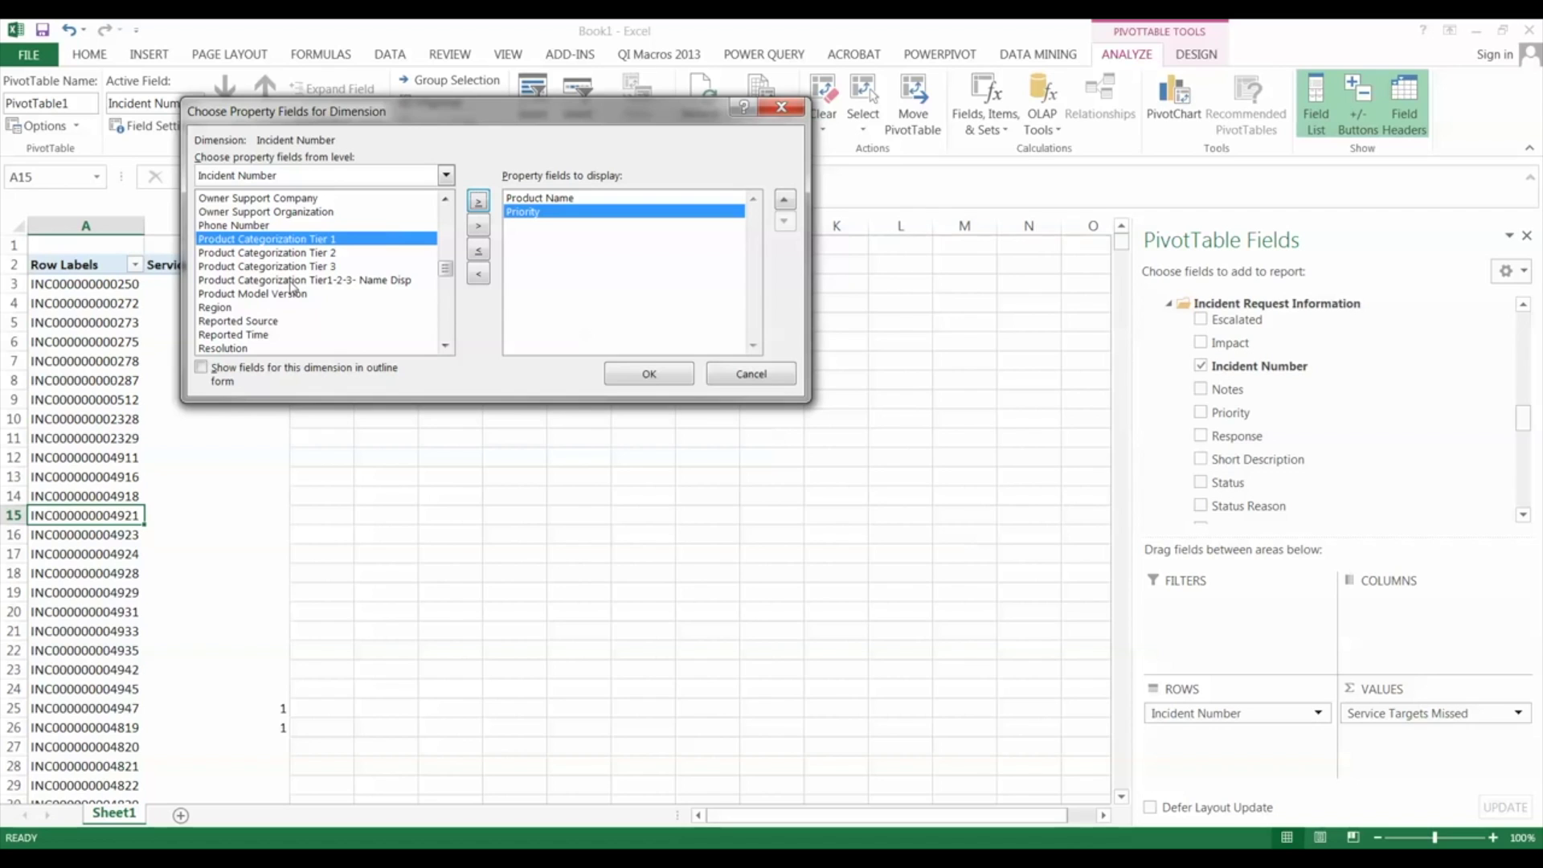
Add Reported Source as a third displayed property and confirm the property fields
{"action": "left_click", "coordinate": [269, 321]}
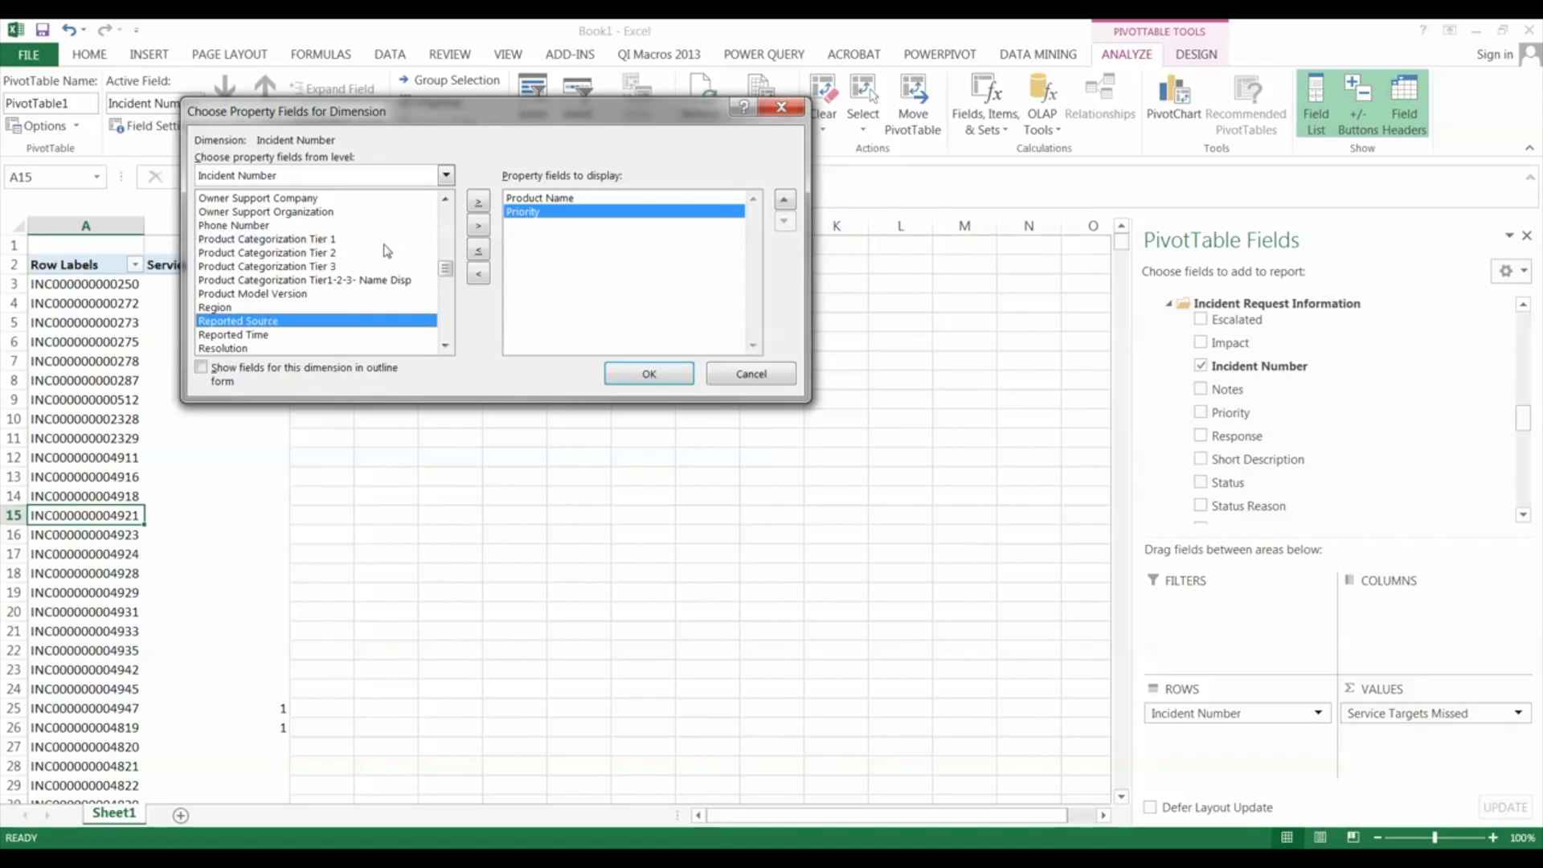
{"action": "left_click", "coordinate": [479, 201]}
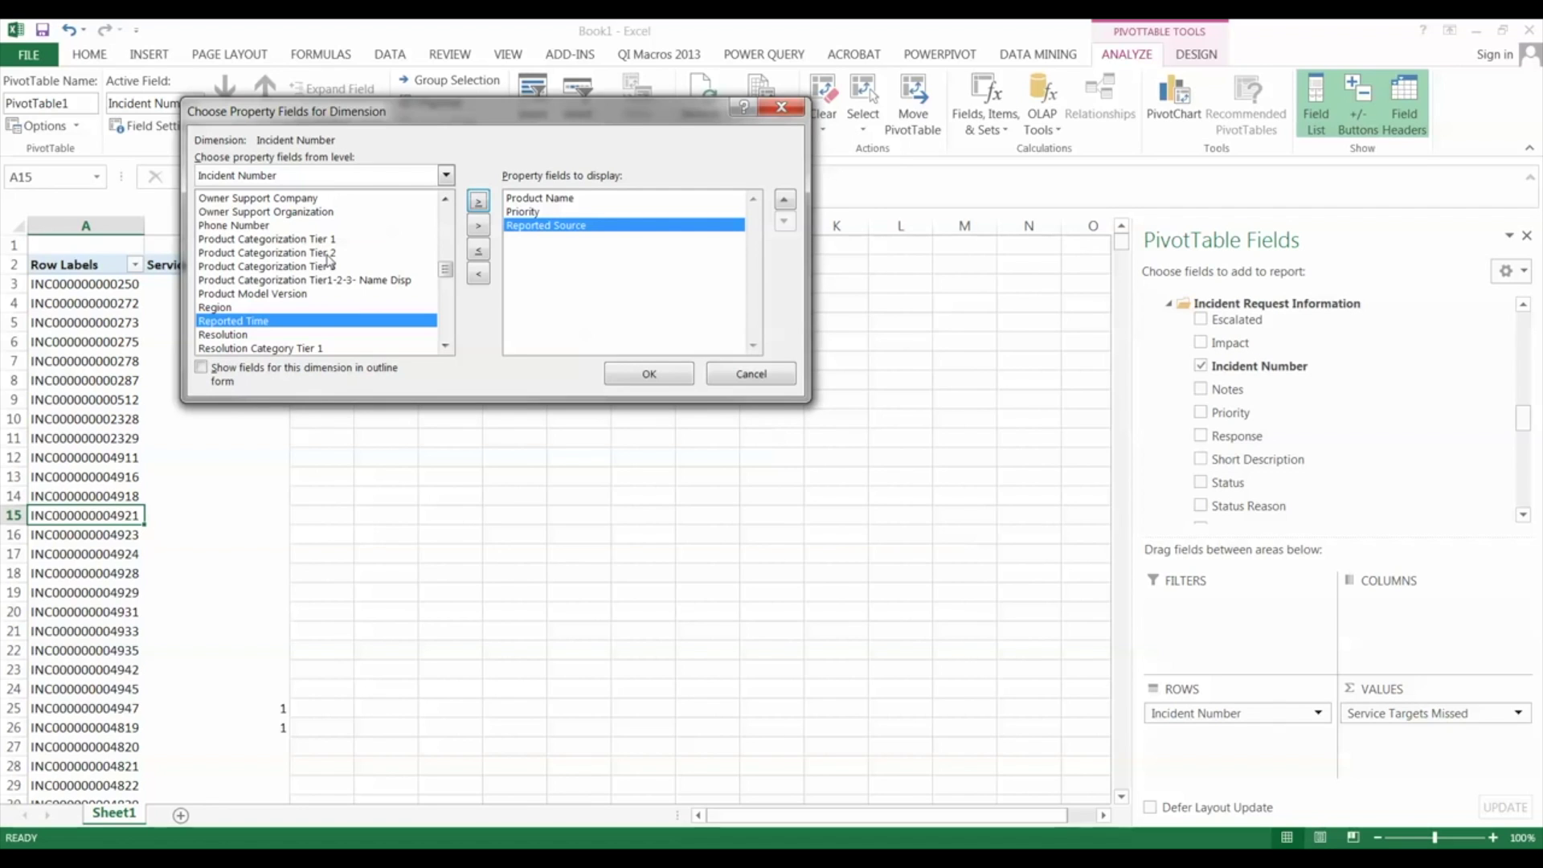
{"action": "left_click", "coordinate": [291, 281]}
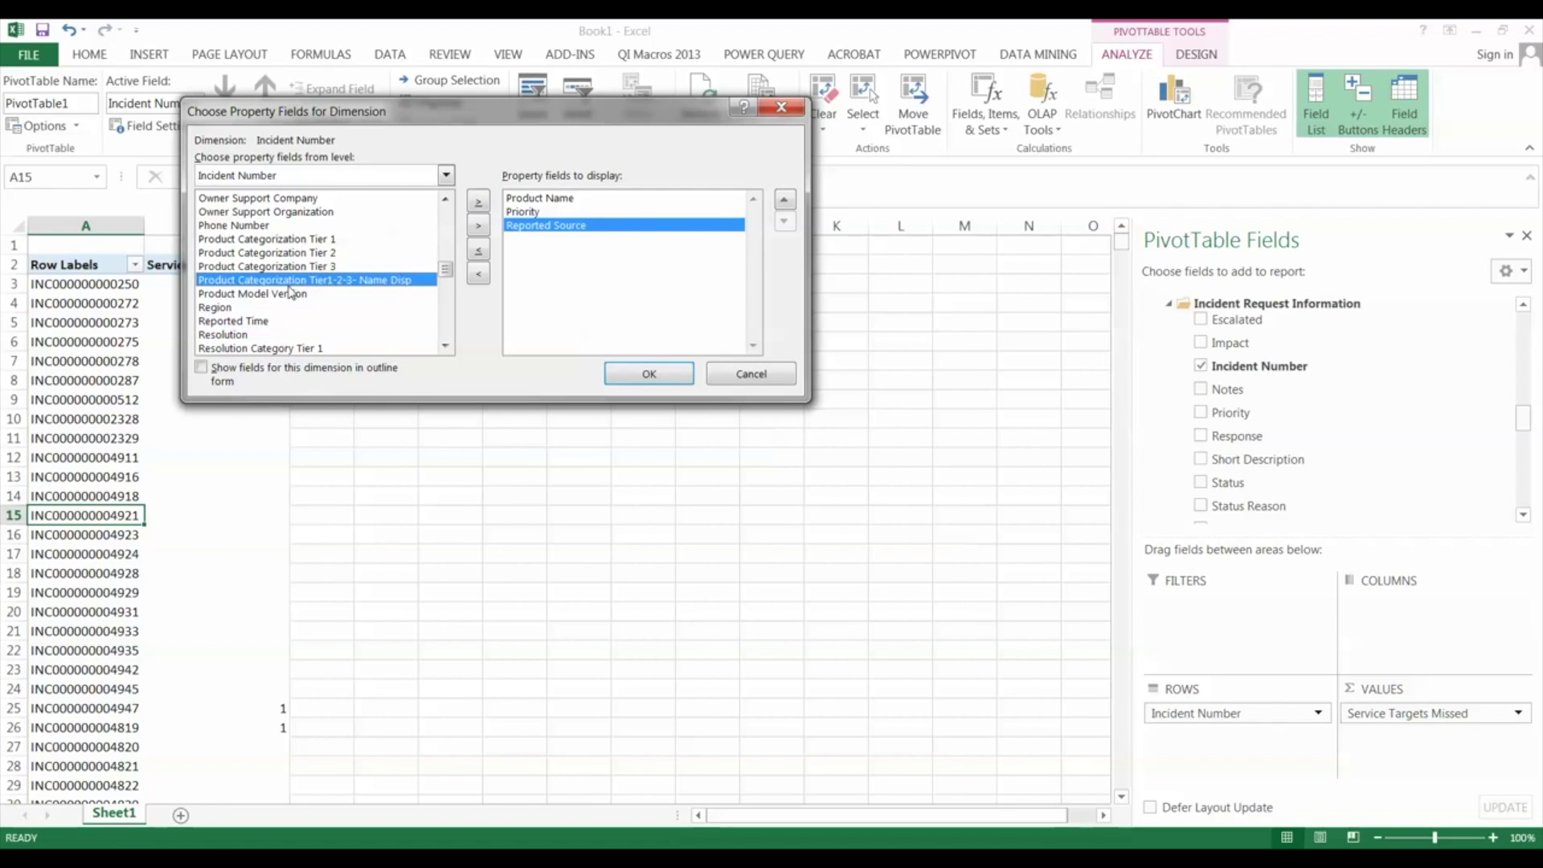
{"action": "scroll", "coordinate": [291, 293], "scroll_direction": "down", "scroll_amount": 1}
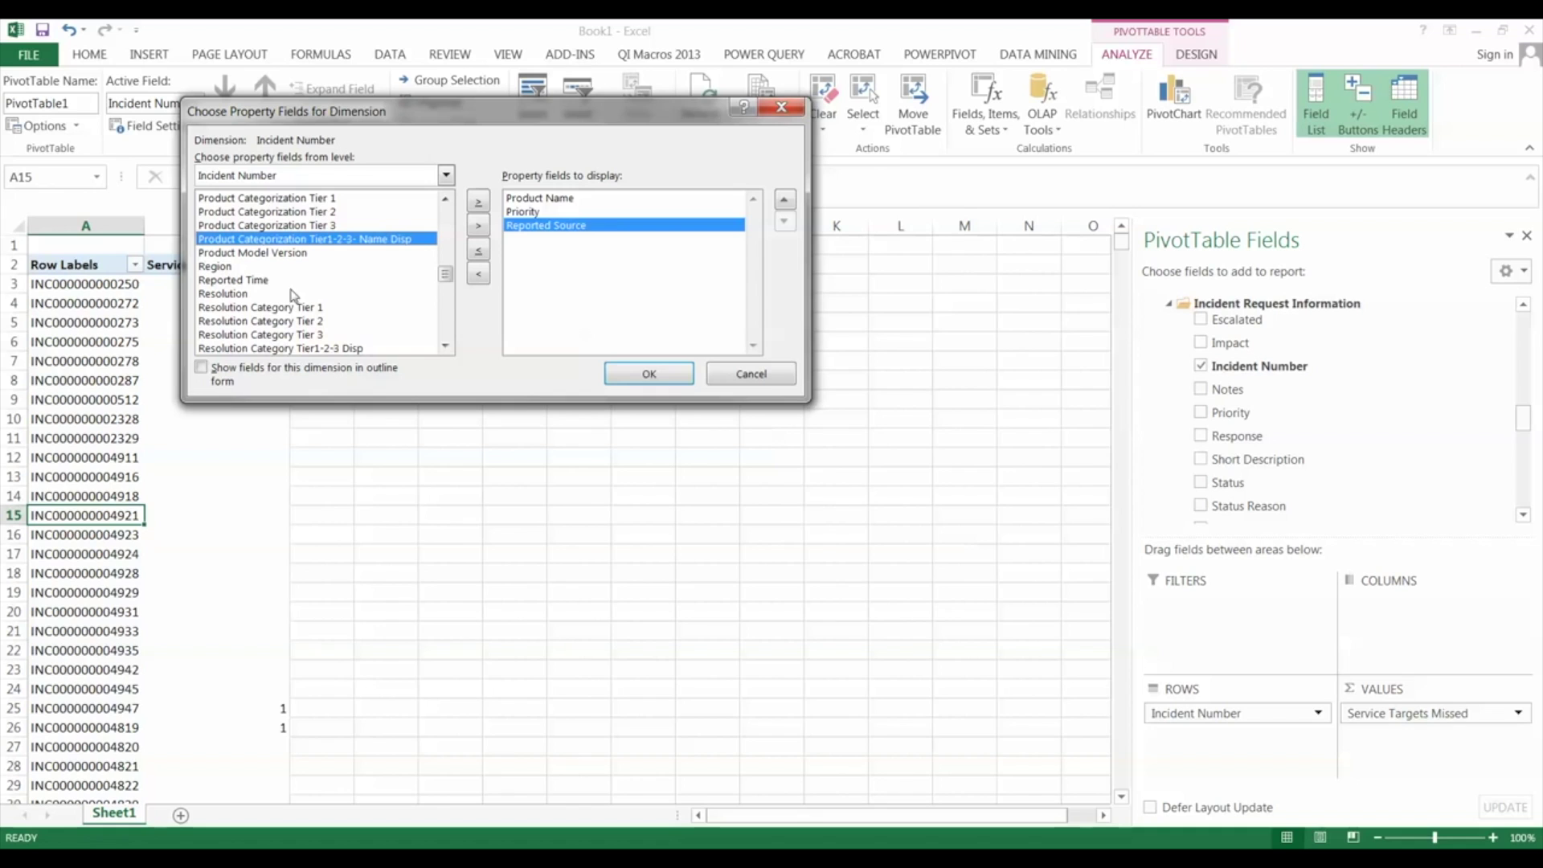
{"action": "scroll", "coordinate": [305, 301], "scroll_direction": "up", "scroll_amount": 1}
{"action": "scroll", "coordinate": [305, 300], "scroll_direction": "up", "scroll_amount": 3}
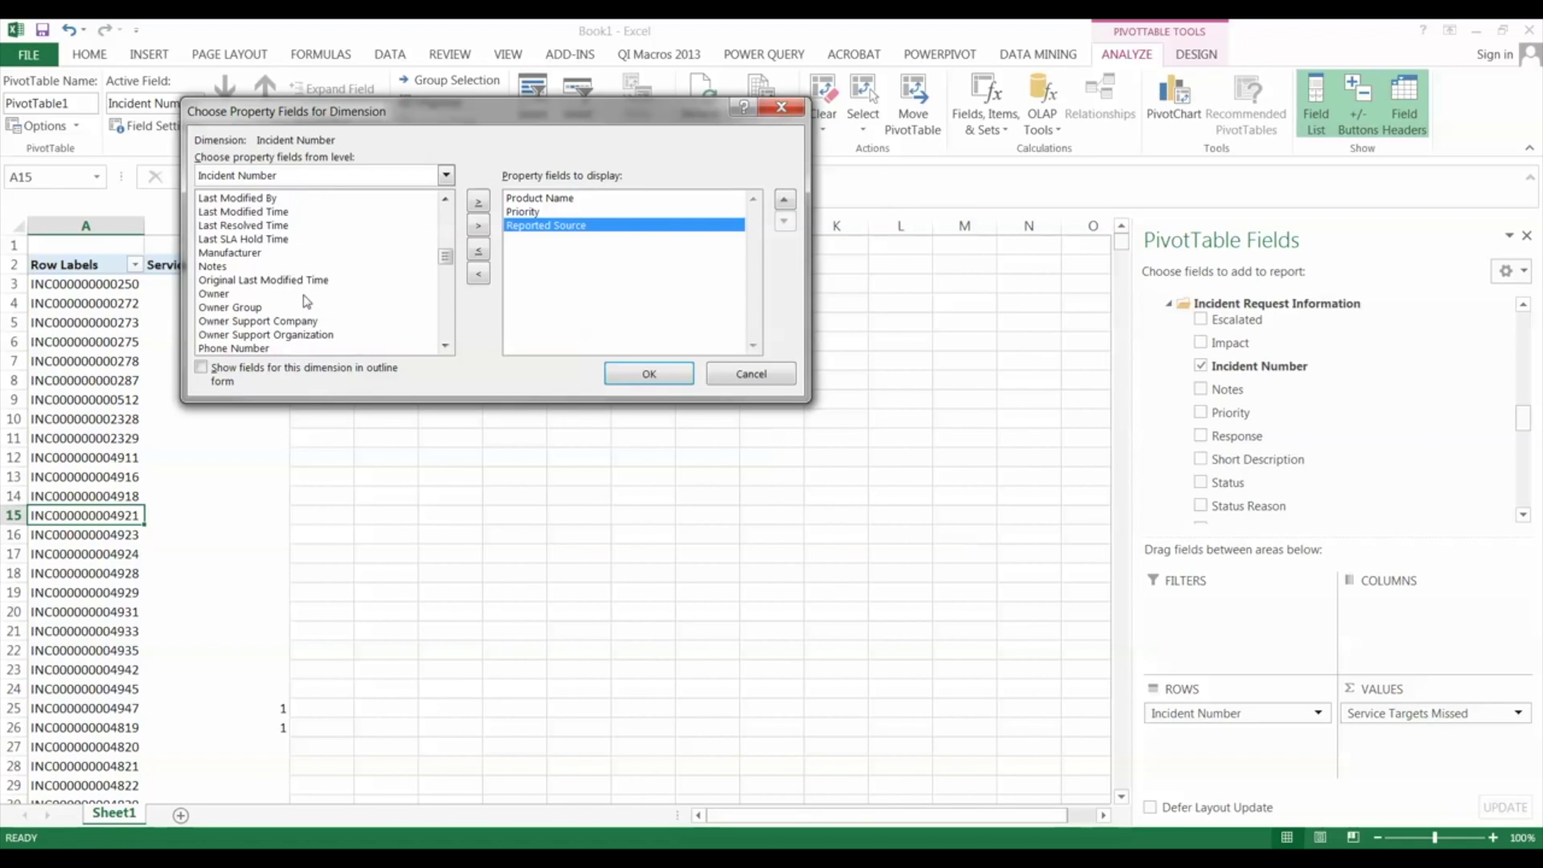
{"action": "left_click", "coordinate": [286, 239]}
{"action": "scroll", "coordinate": [286, 241], "scroll_direction": "up", "scroll_amount": 2}
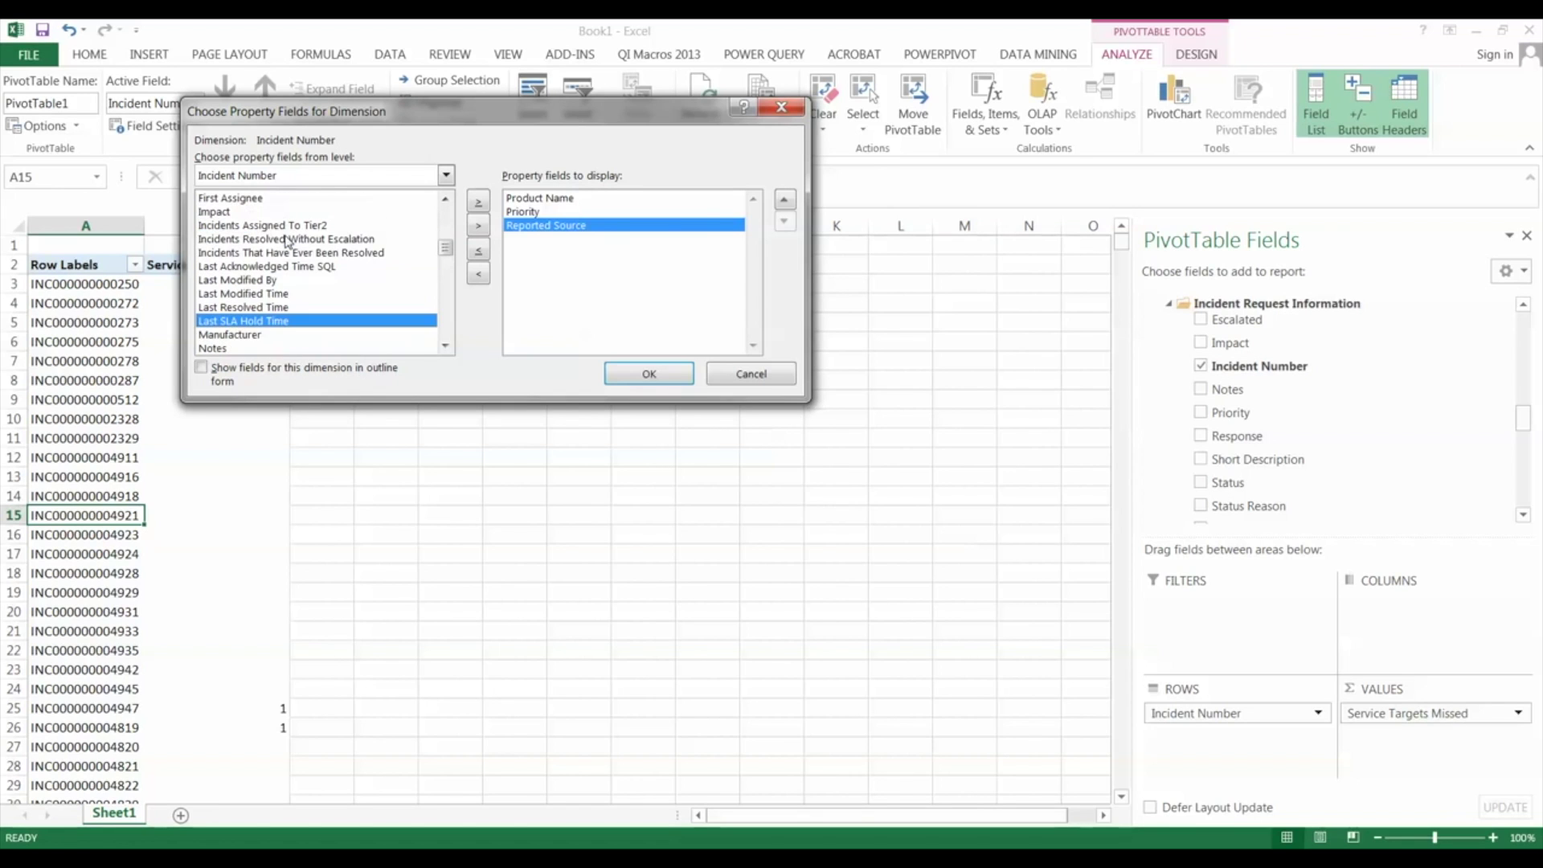
{"action": "scroll", "coordinate": [287, 241], "scroll_direction": "up", "scroll_amount": 2}
{"action": "scroll", "coordinate": [287, 241], "scroll_direction": "up", "scroll_amount": 5}
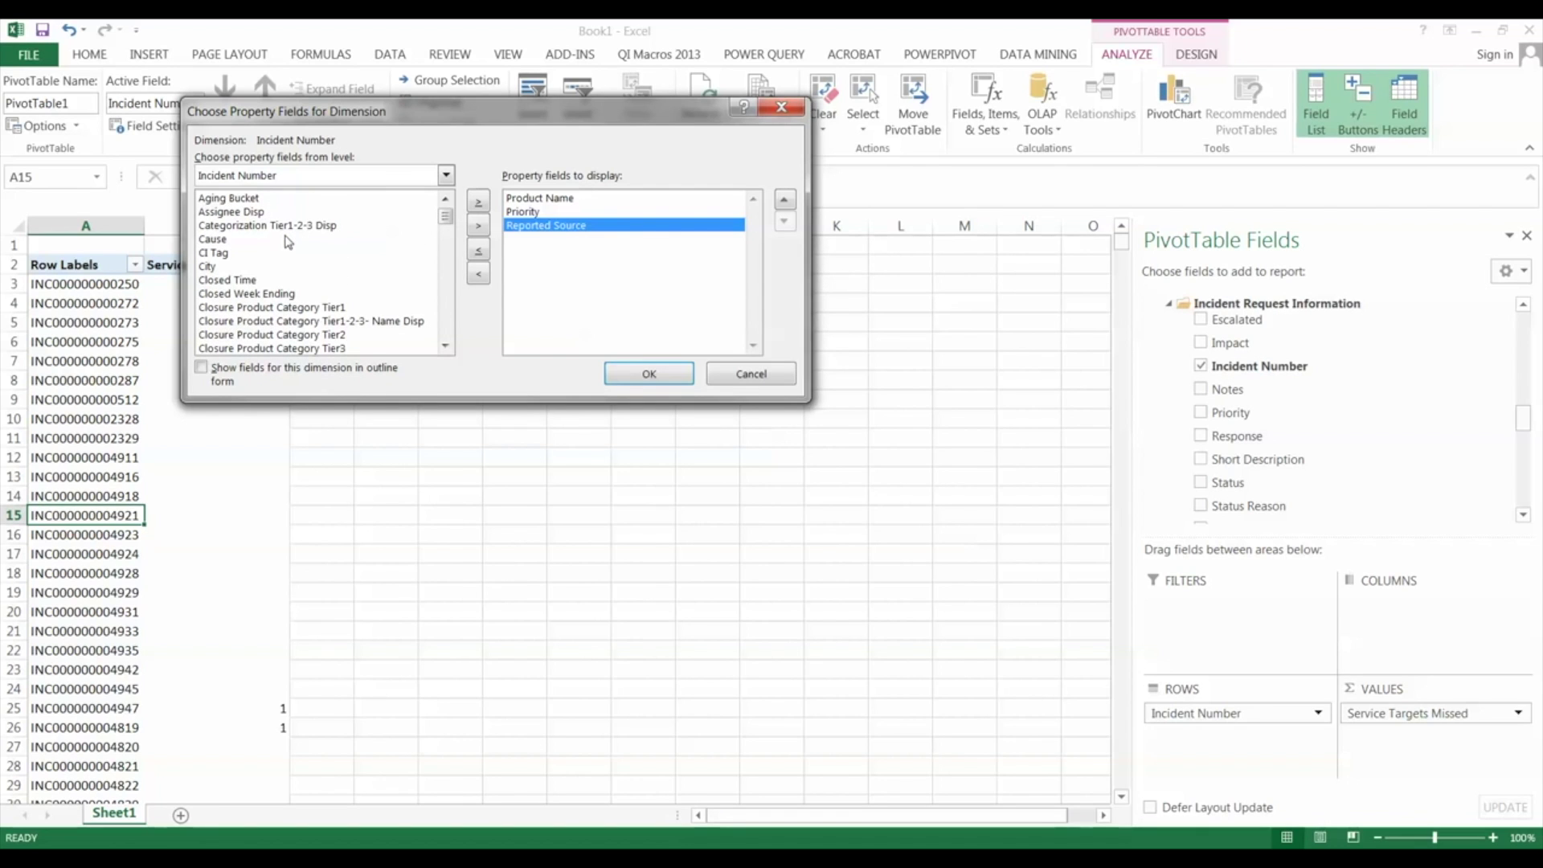
{"action": "left_click", "coordinate": [650, 374]}
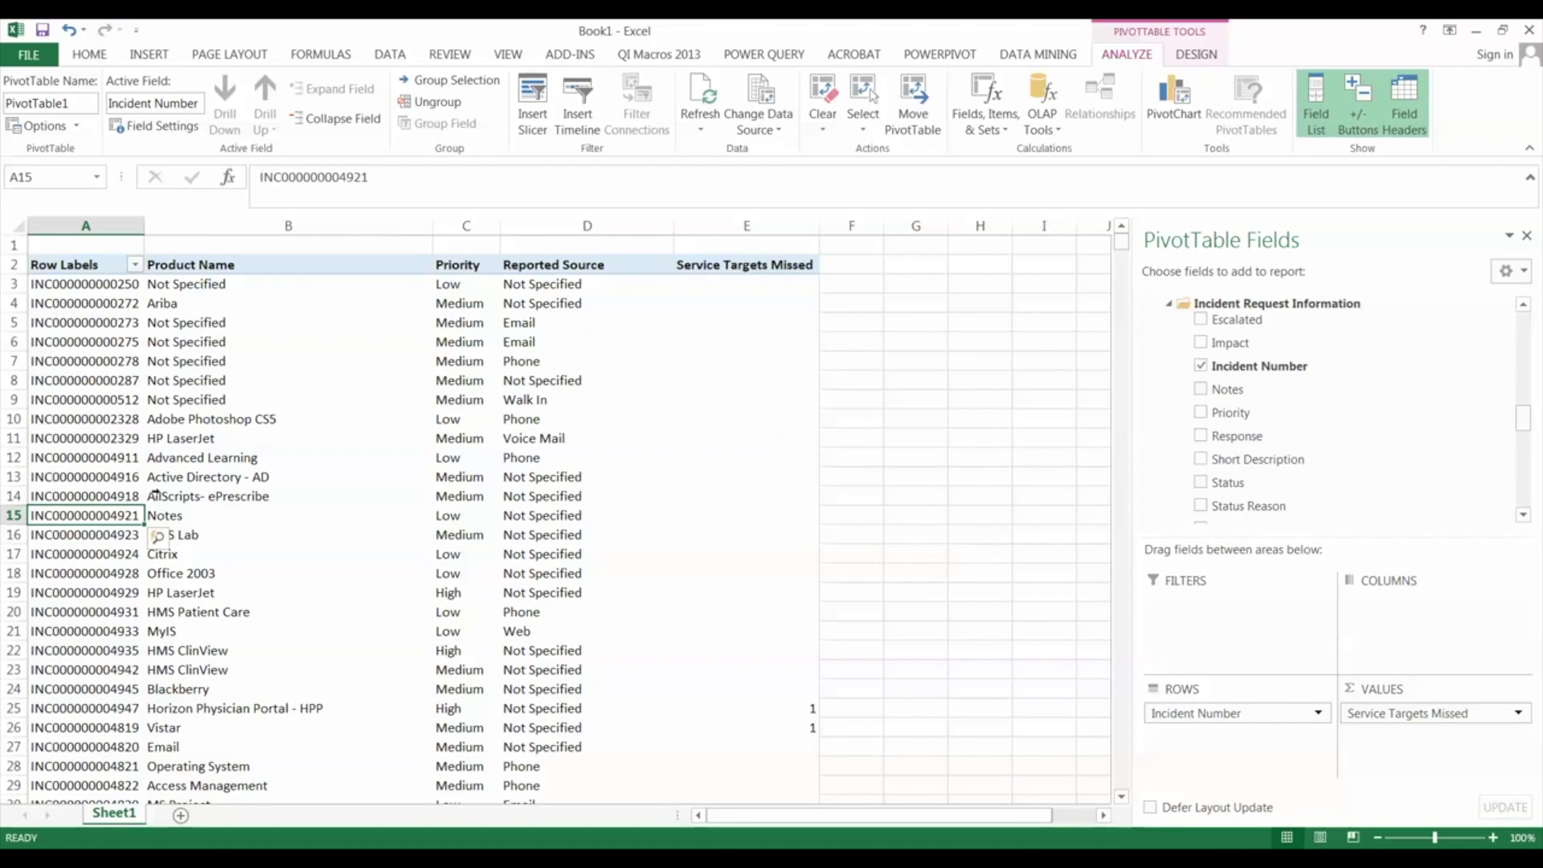
Select the whole pivot range A2:E and bring up the Data Mining Advanced options
{"action": "left_click", "coordinate": [195, 418]}
{"action": "key", "text": "ctrl+space"}
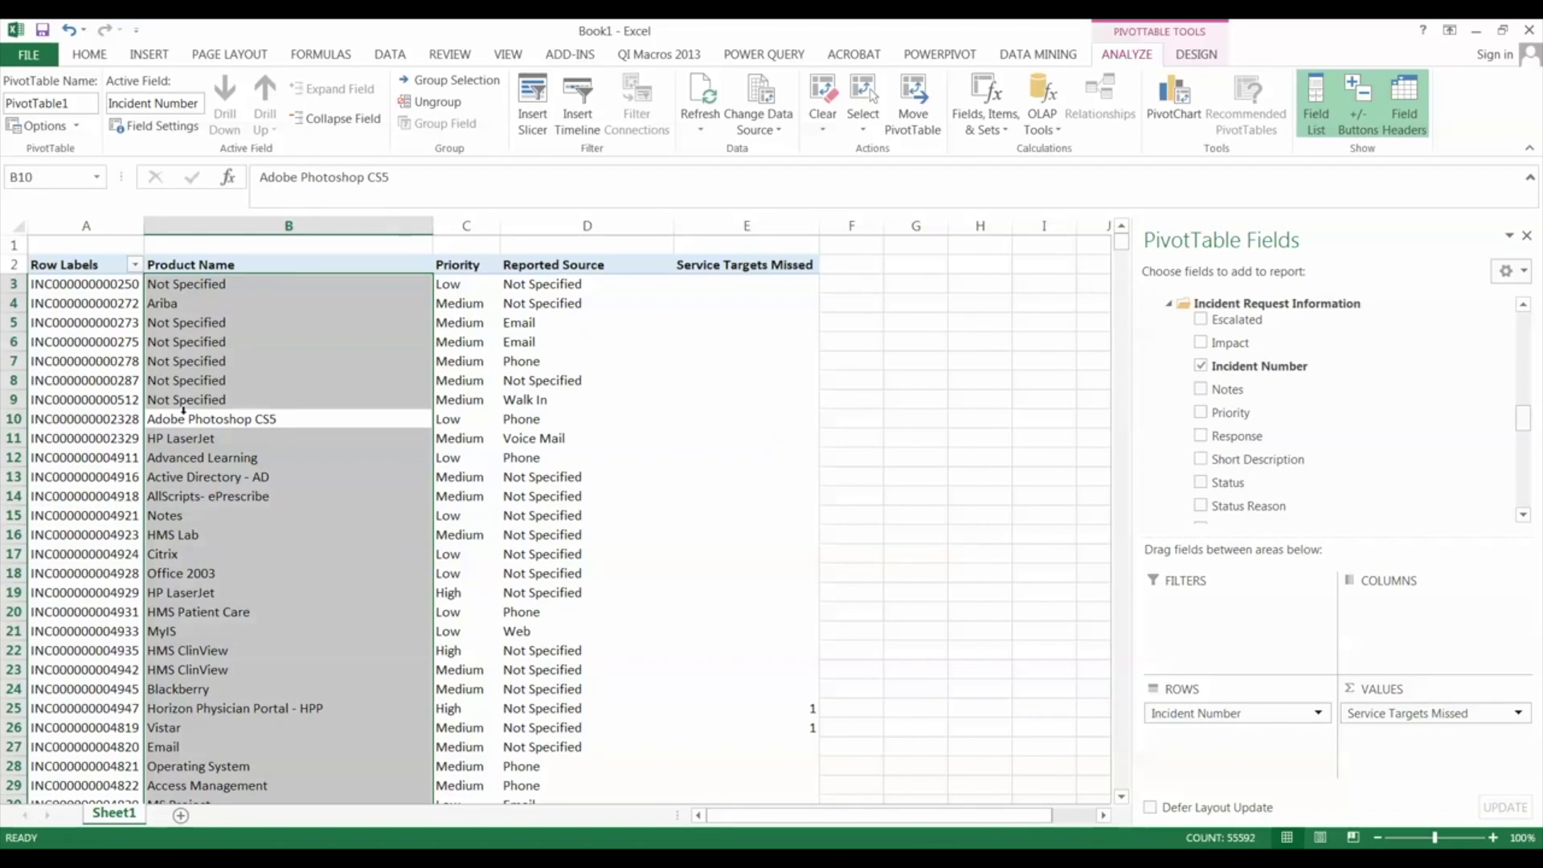
{"action": "left_click", "coordinate": [1040, 54]}
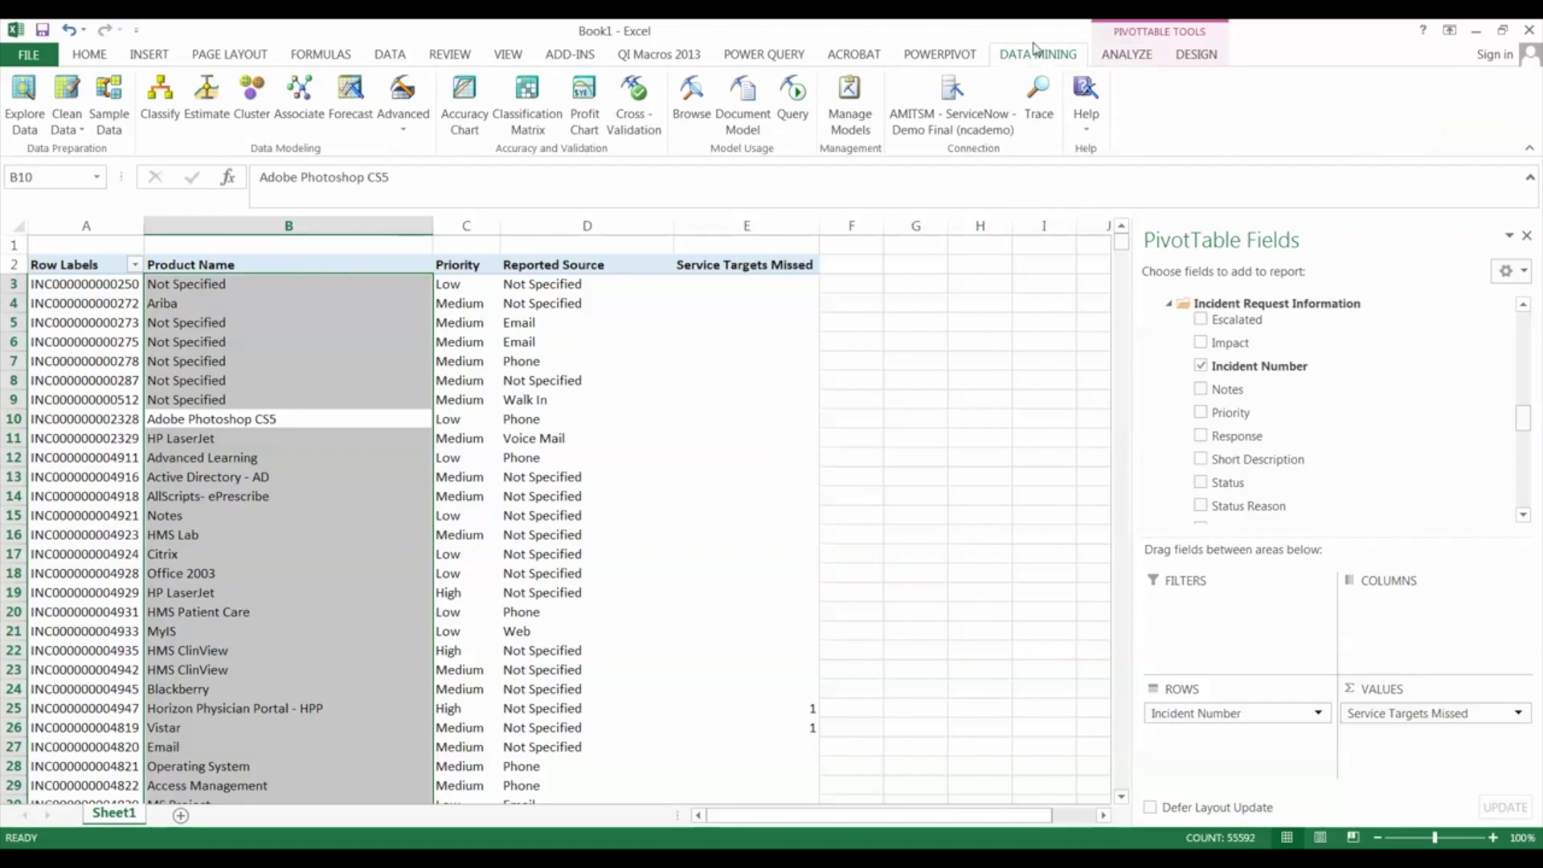
{"action": "left_click", "coordinate": [388, 123]}
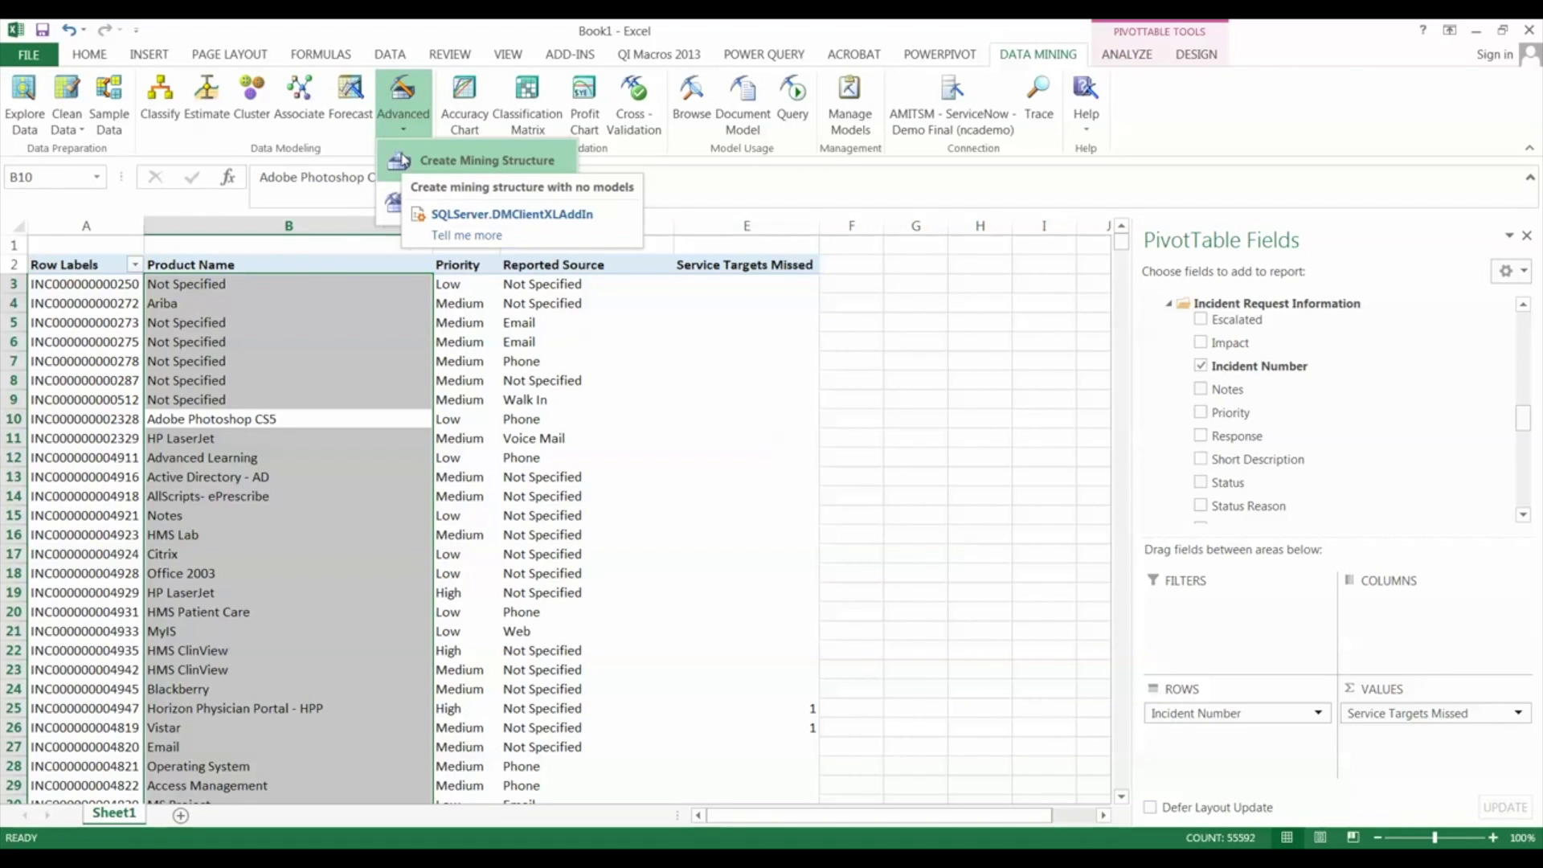
{"action": "left_click", "coordinate": [402, 161]}
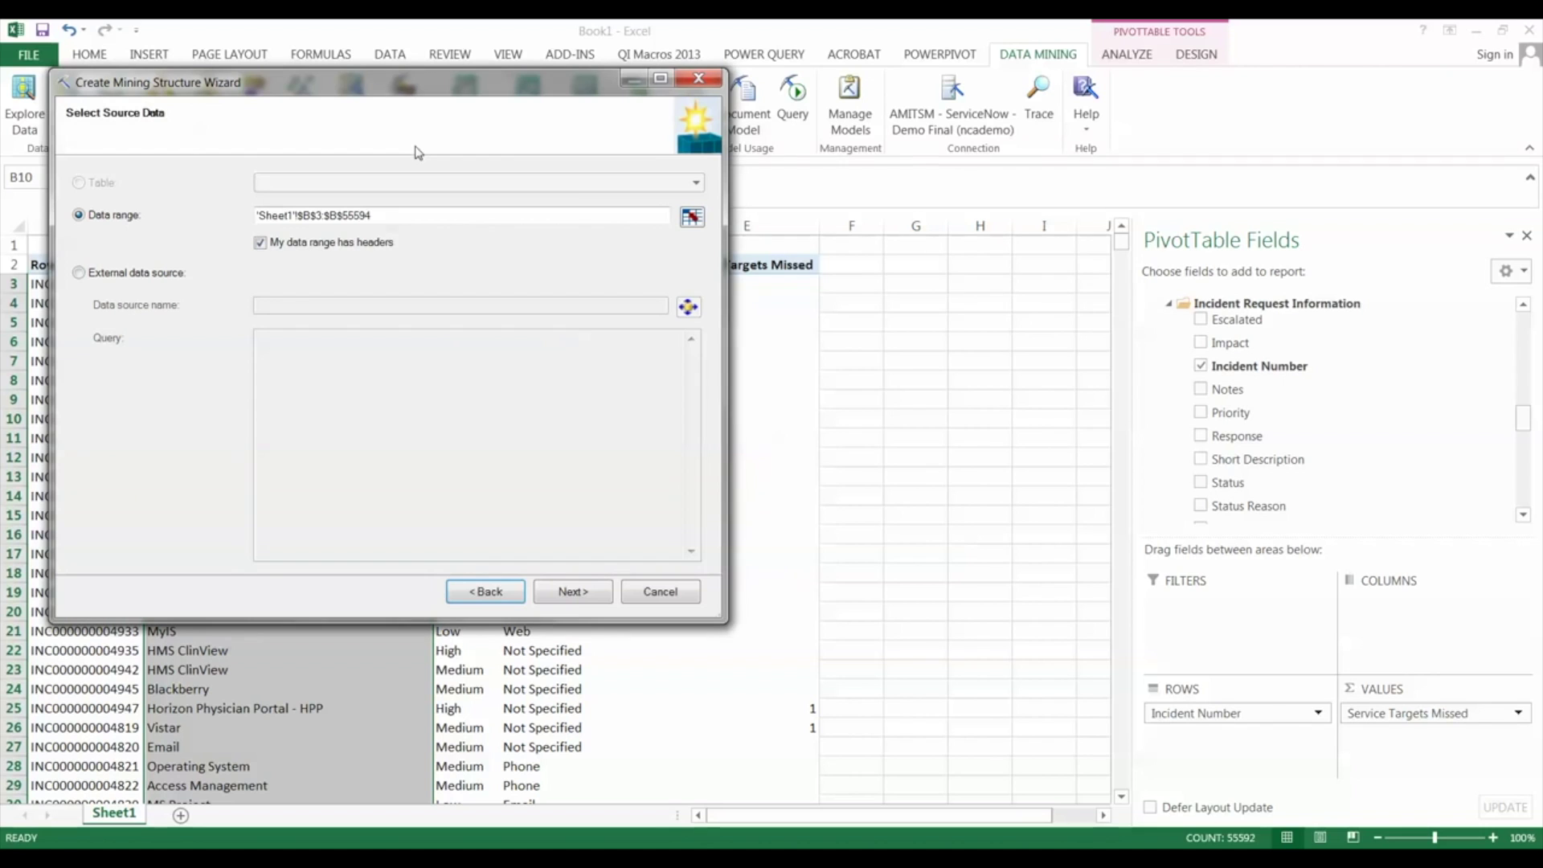
{"action": "left_click", "coordinate": [698, 78]}
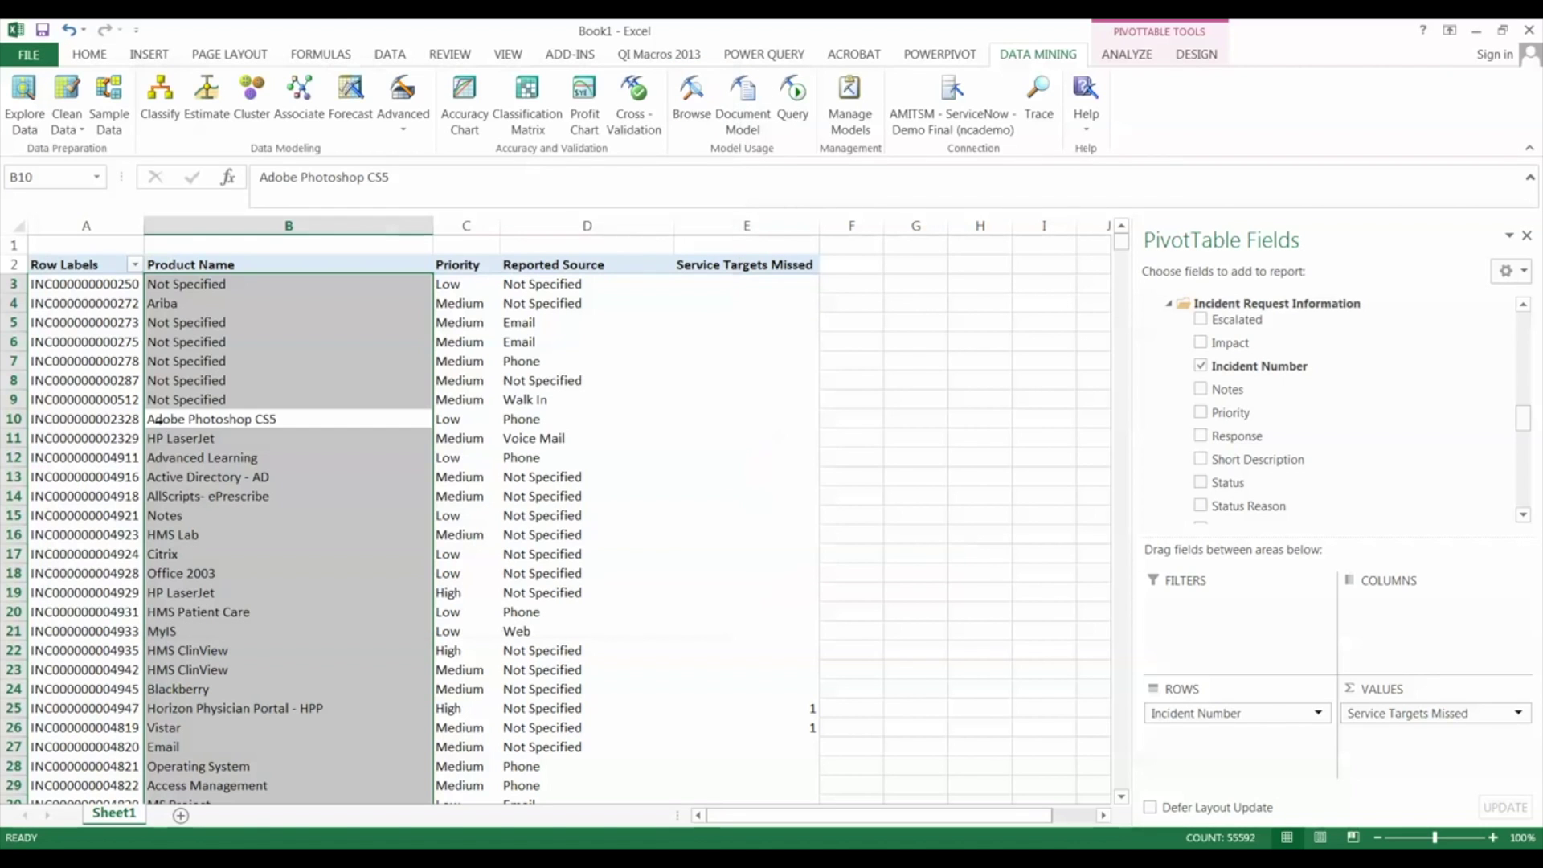
{"action": "key", "text": "ctrl+a"}
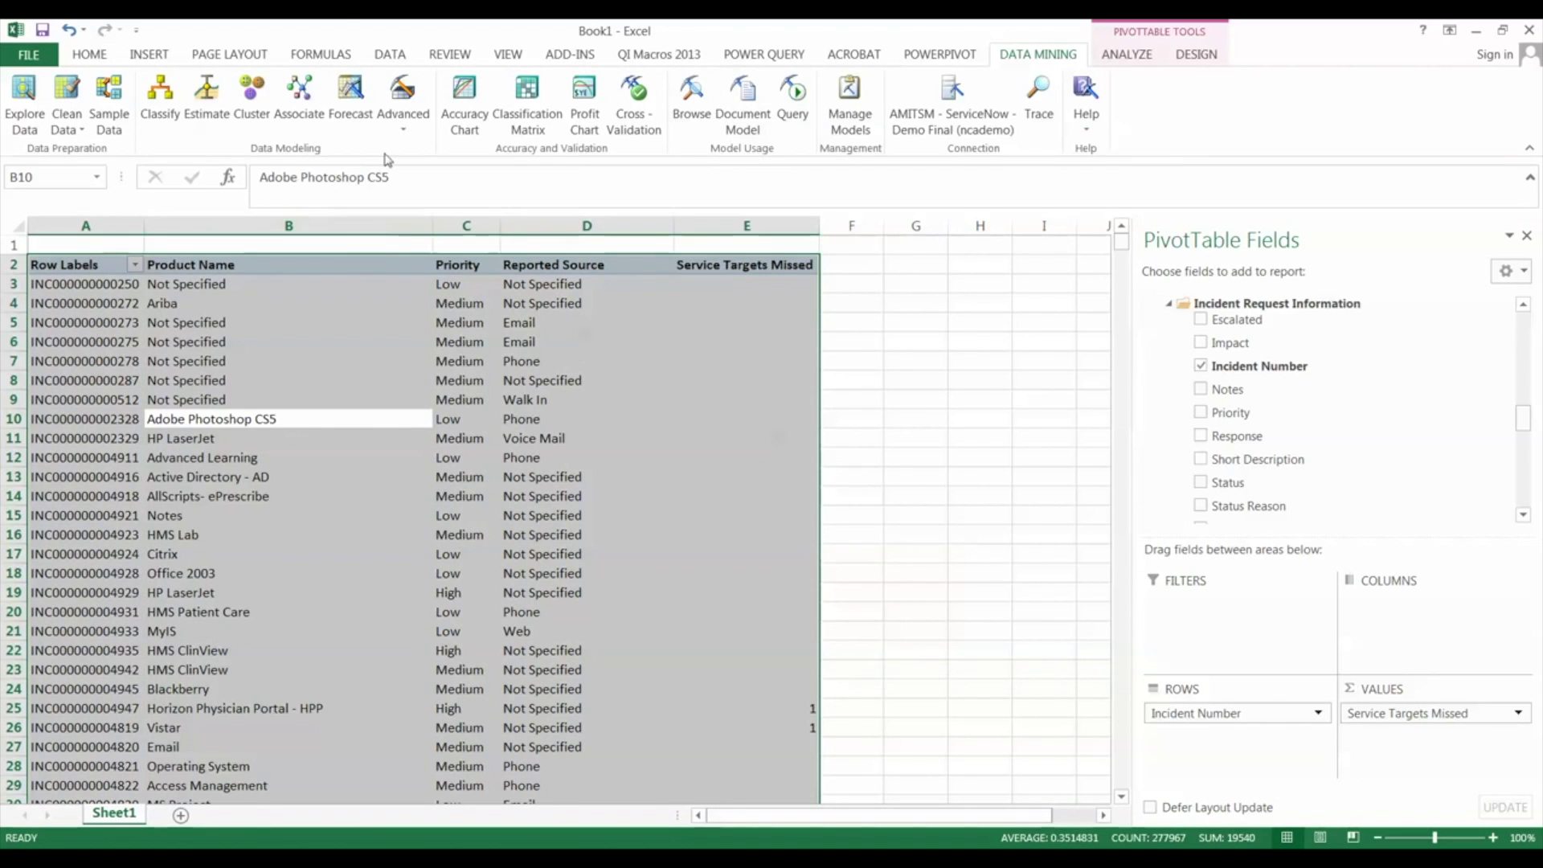
{"action": "left_click", "coordinate": [406, 121]}
Create a mining structure from 'Sheet1'!$A$2:$E$55595, keeping the default column usages
{"action": "left_click", "coordinate": [518, 158]}
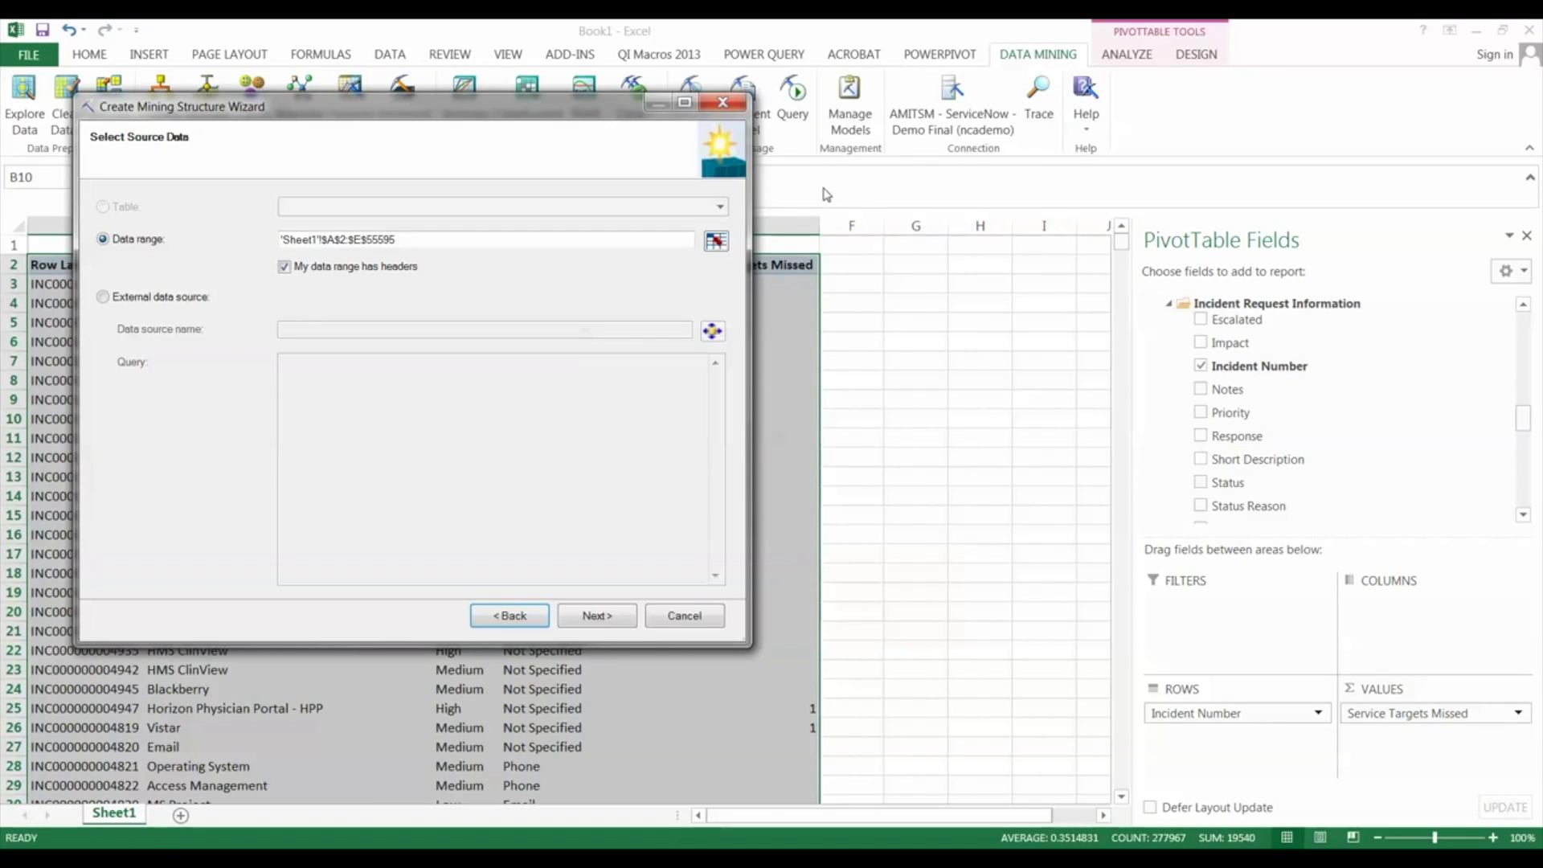
{"action": "left_click", "coordinate": [596, 627]}
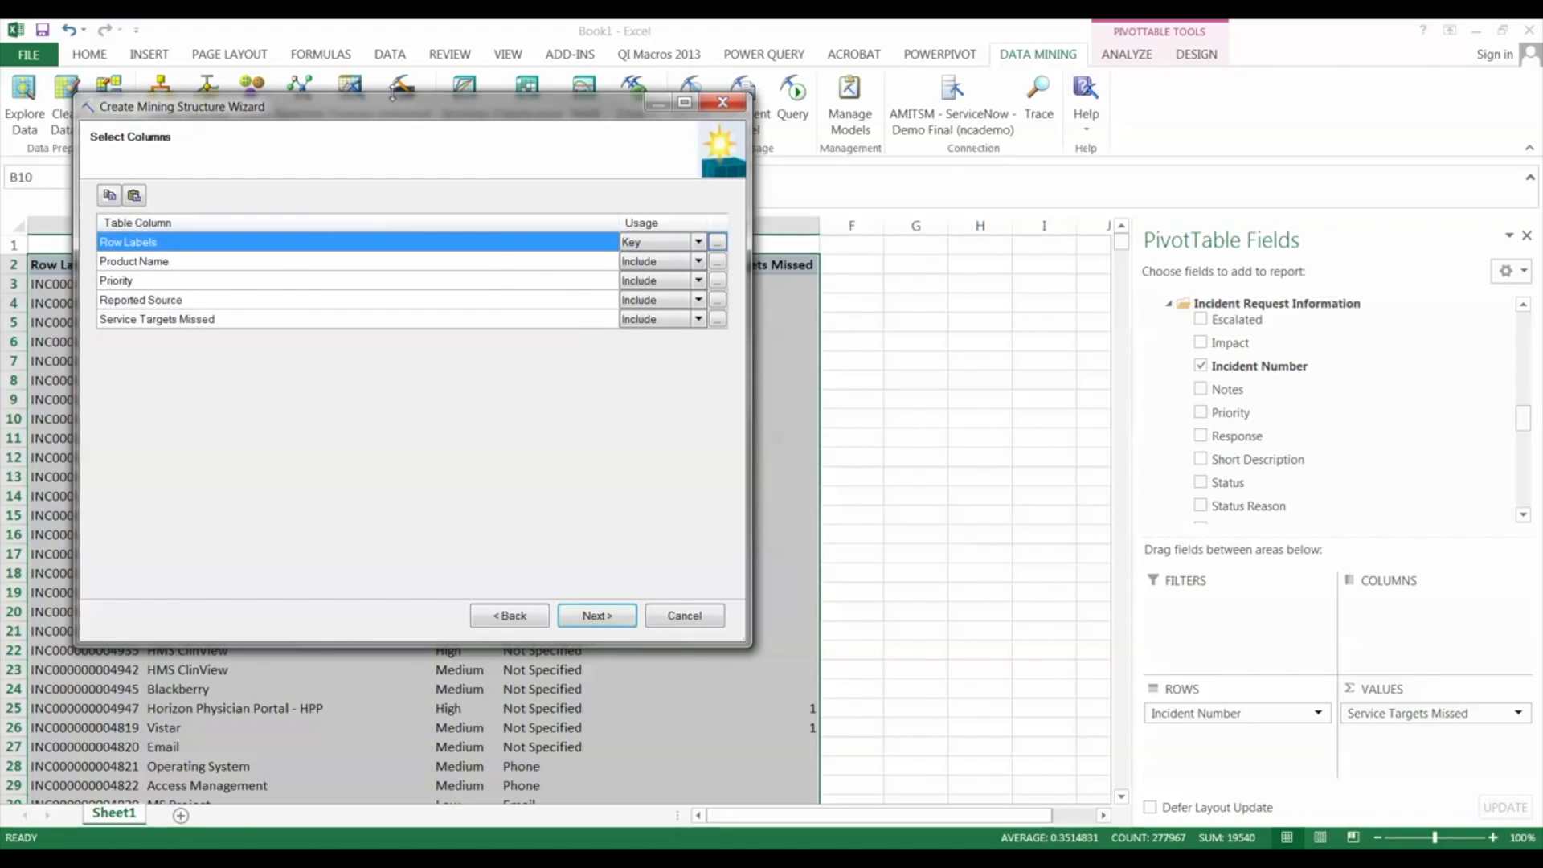
{"action": "left_click_drag", "start_coordinate": [415, 108], "coordinate": [842, 110]}
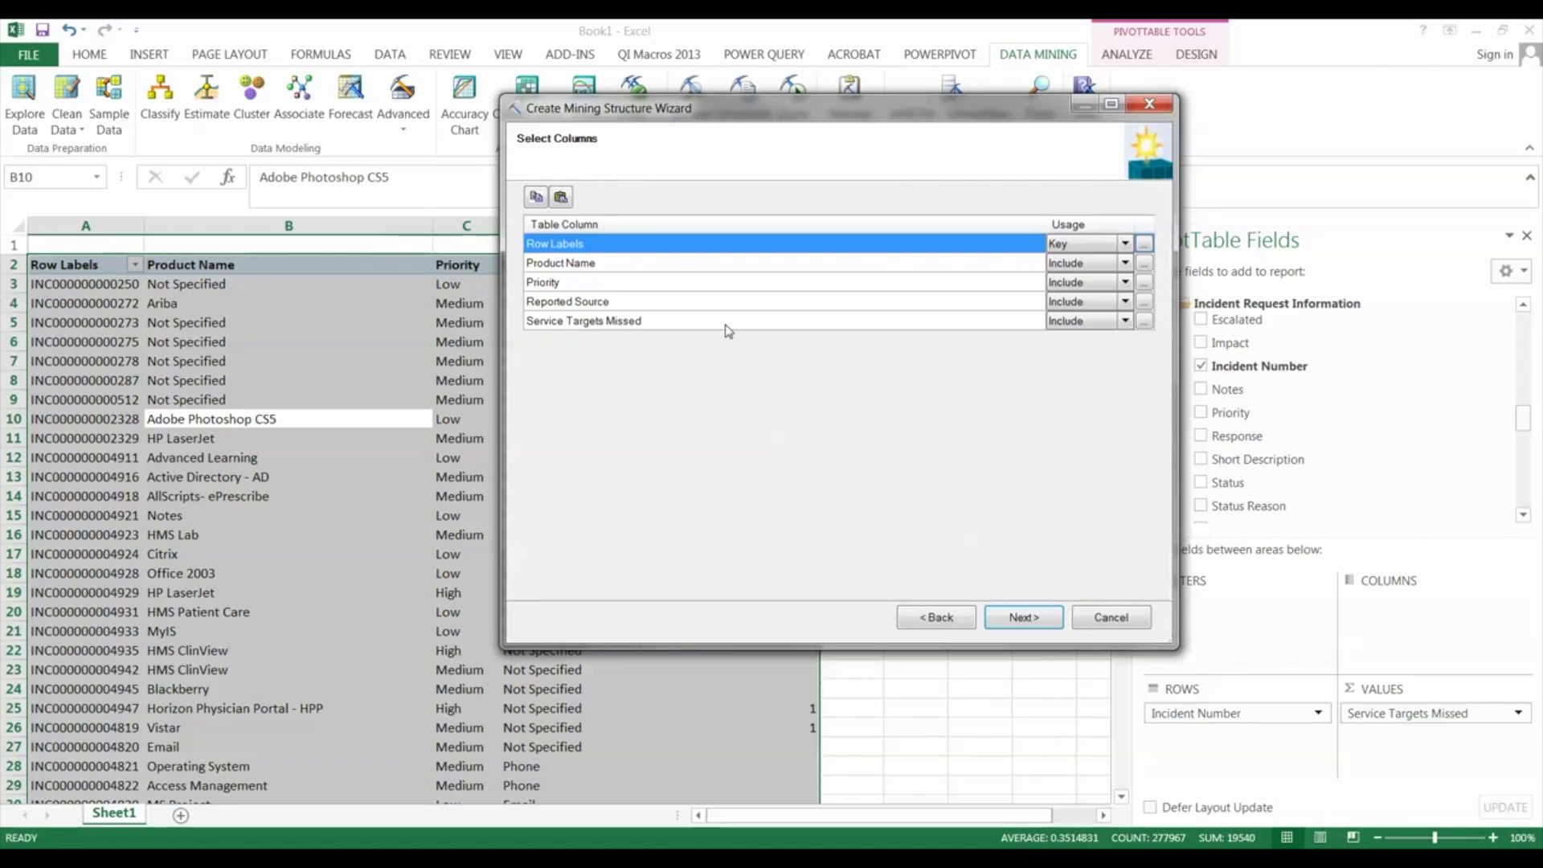
{"action": "left_click", "coordinate": [1127, 325]}
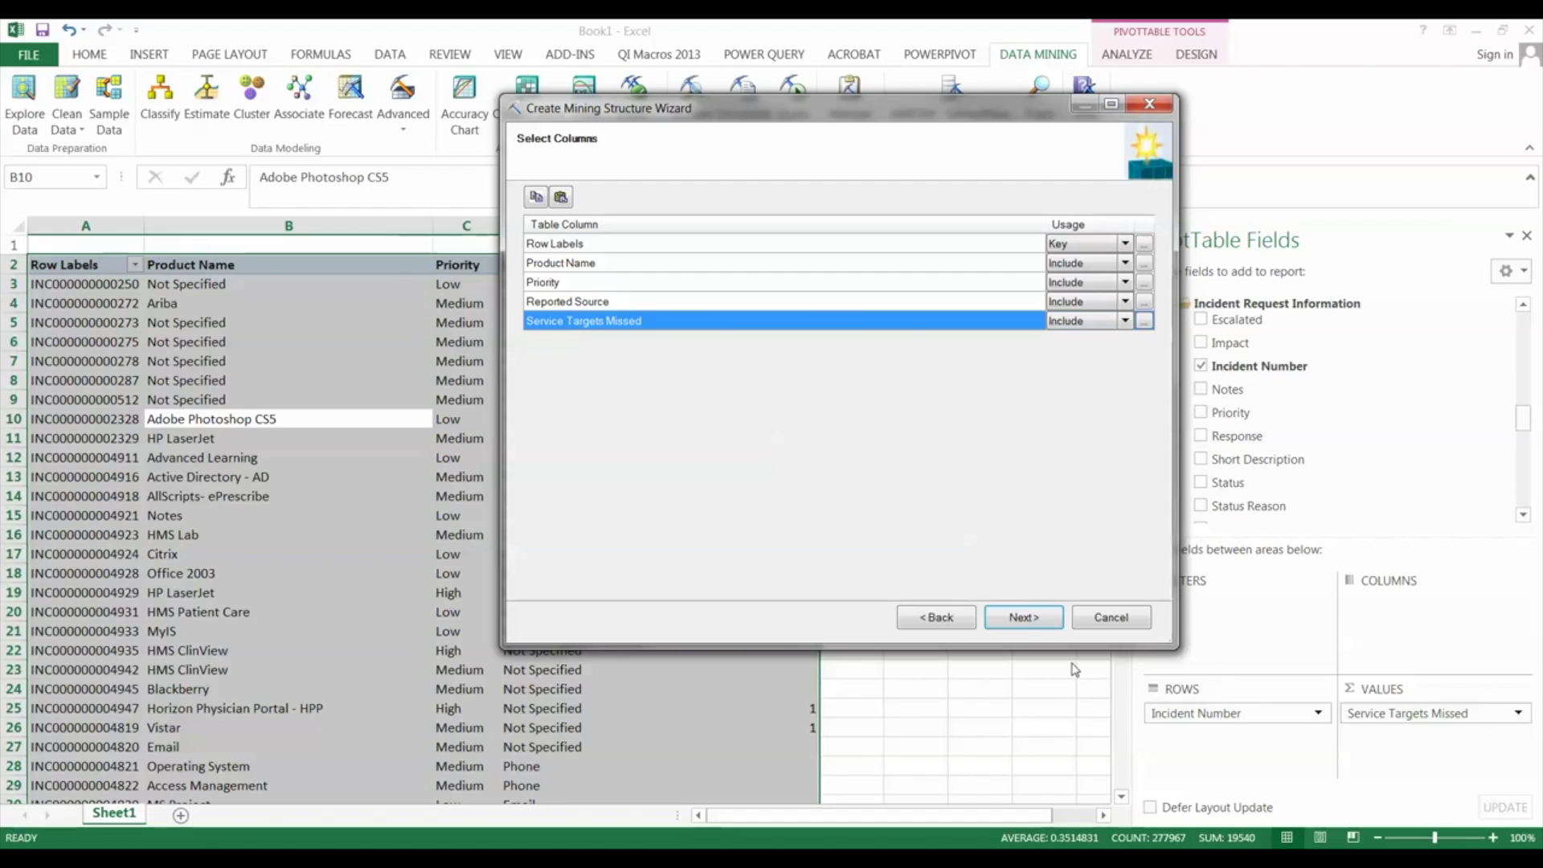
{"action": "left_click", "coordinate": [1024, 617]}
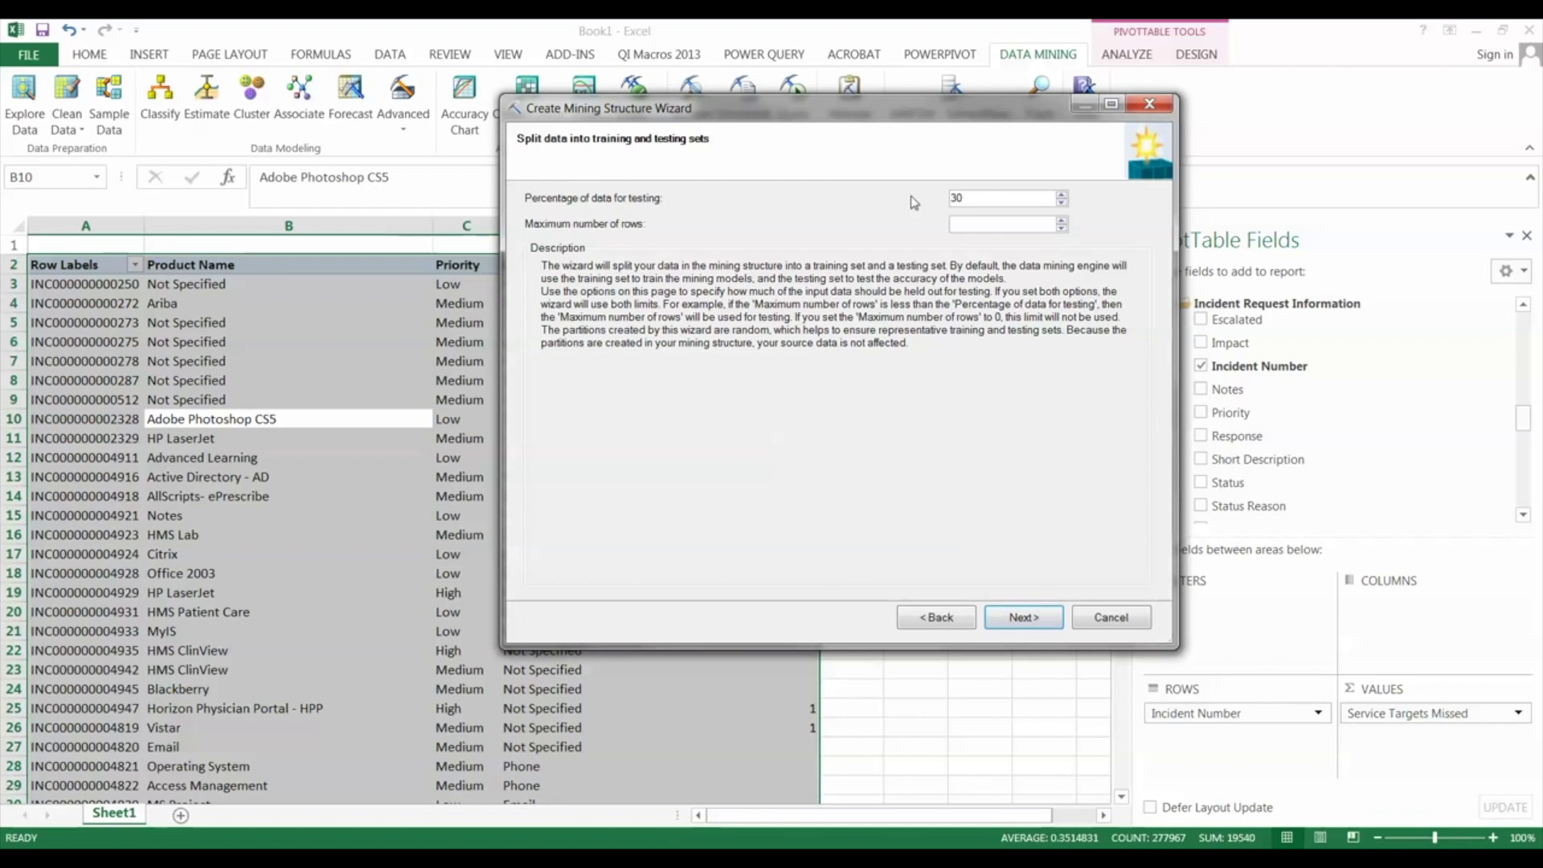
Set the percentage of data held out for testing to 49
{"action": "double_click", "coordinate": [992, 198]}
{"action": "type", "text": "49"}
{"action": "left_click", "coordinate": [982, 223]}
Set the maximum testing rows to 0 and finish building Range Structure_3
{"action": "type", "text": "0"}
{"action": "left_click", "coordinate": [1023, 618]}
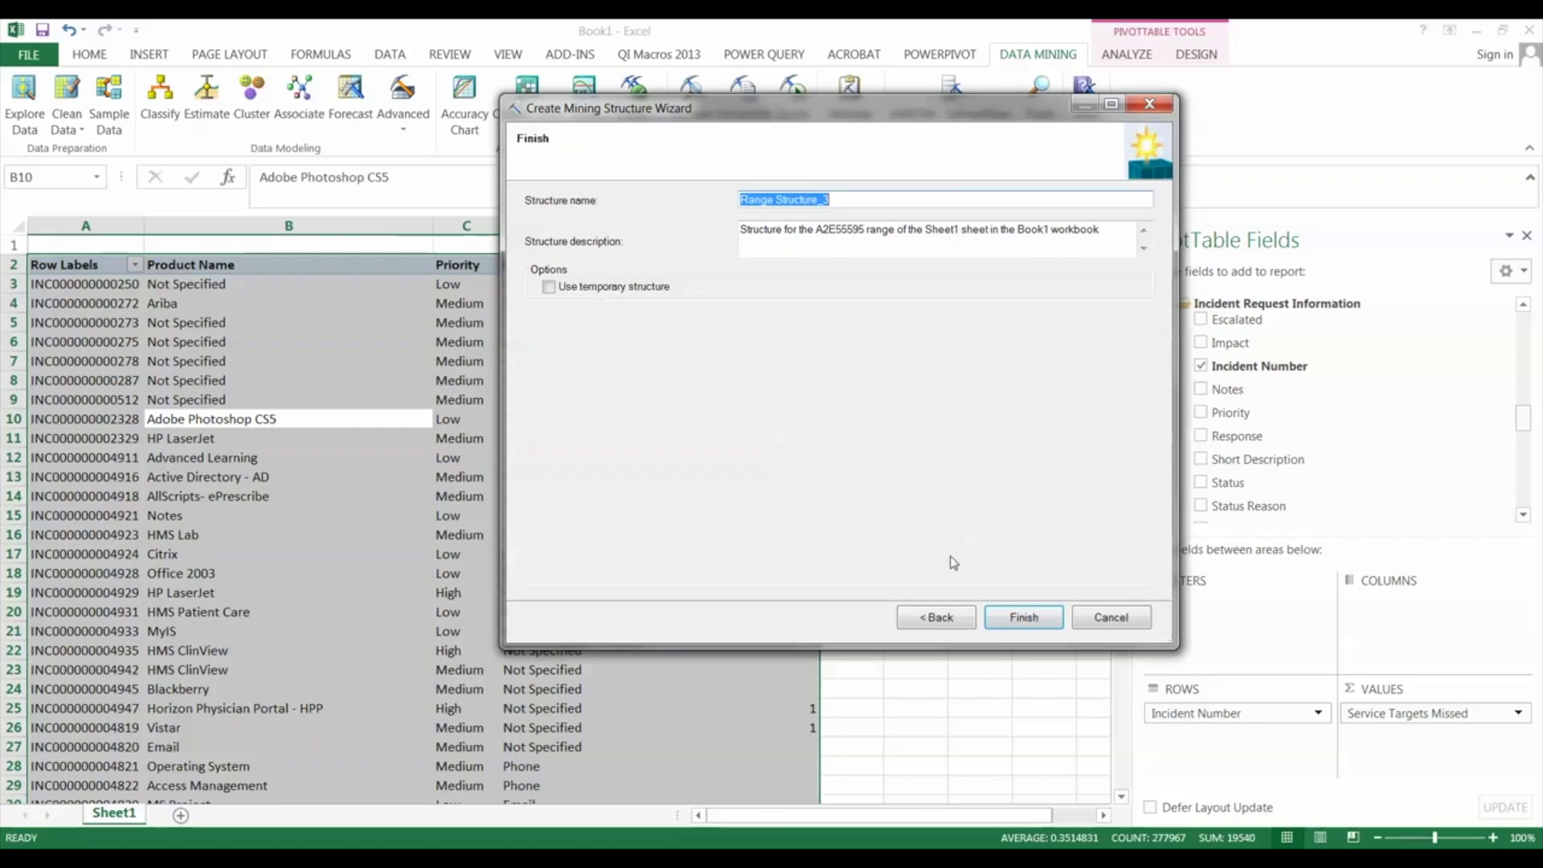
{"action": "left_click", "coordinate": [1020, 619]}
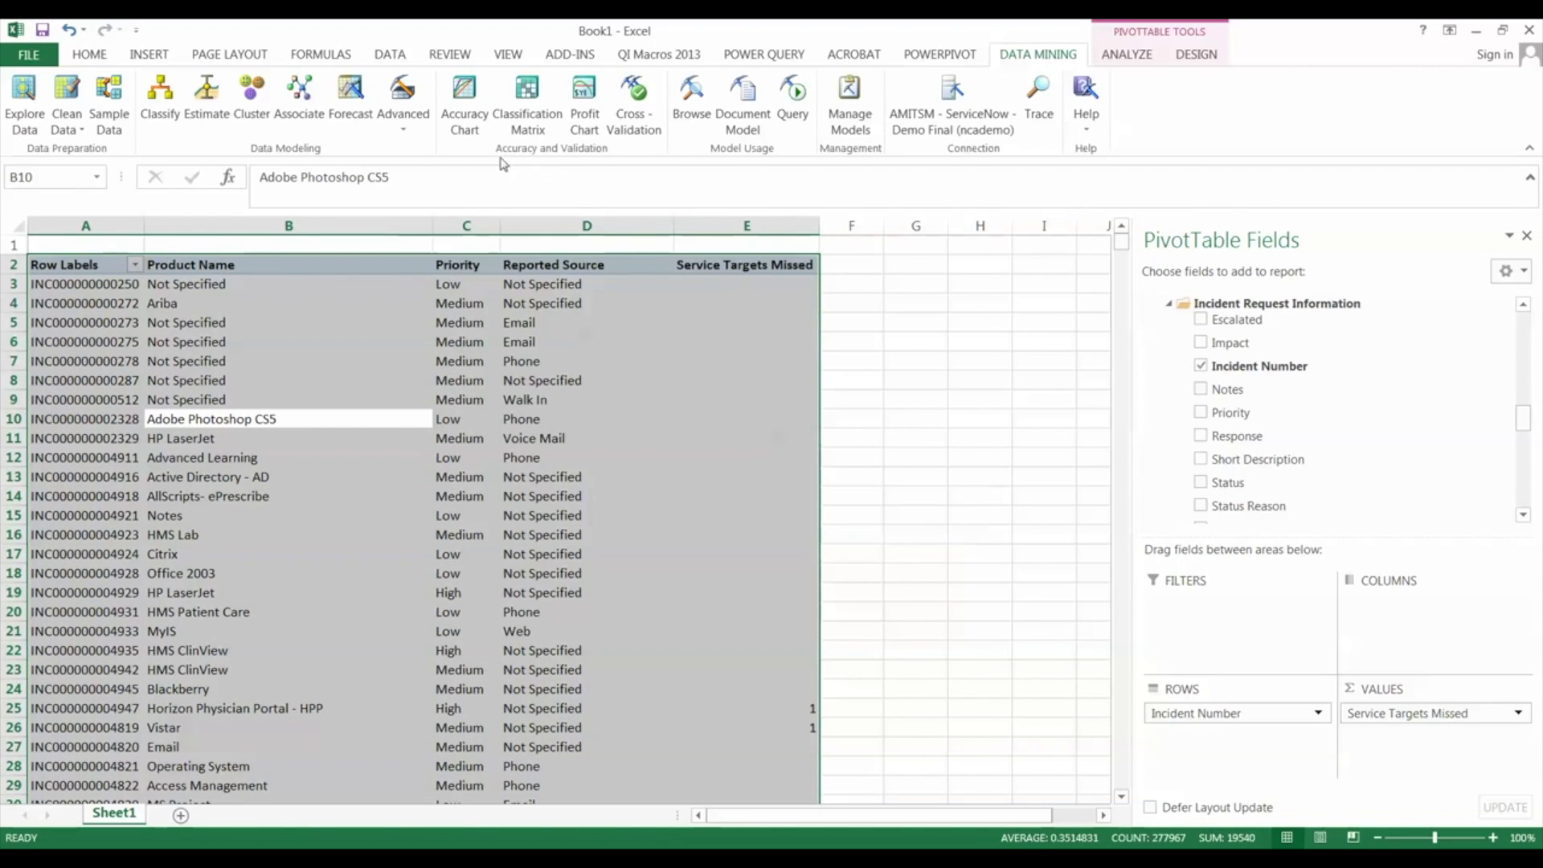
Launch the Add Model to Structure wizard and move past its welcome page
{"action": "left_click", "coordinate": [407, 135]}
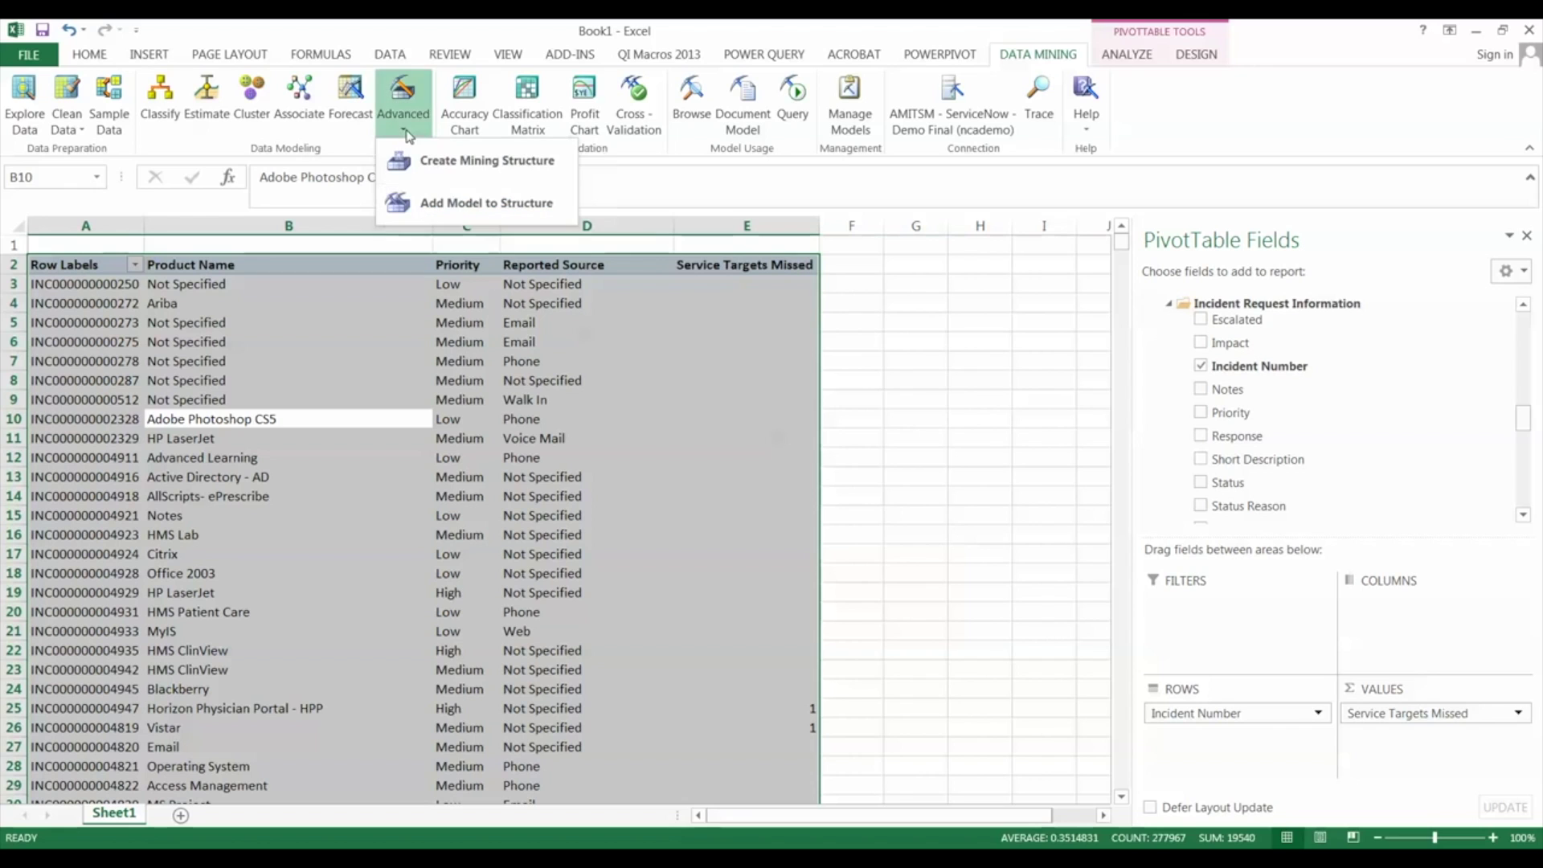
{"action": "left_click", "coordinate": [429, 204]}
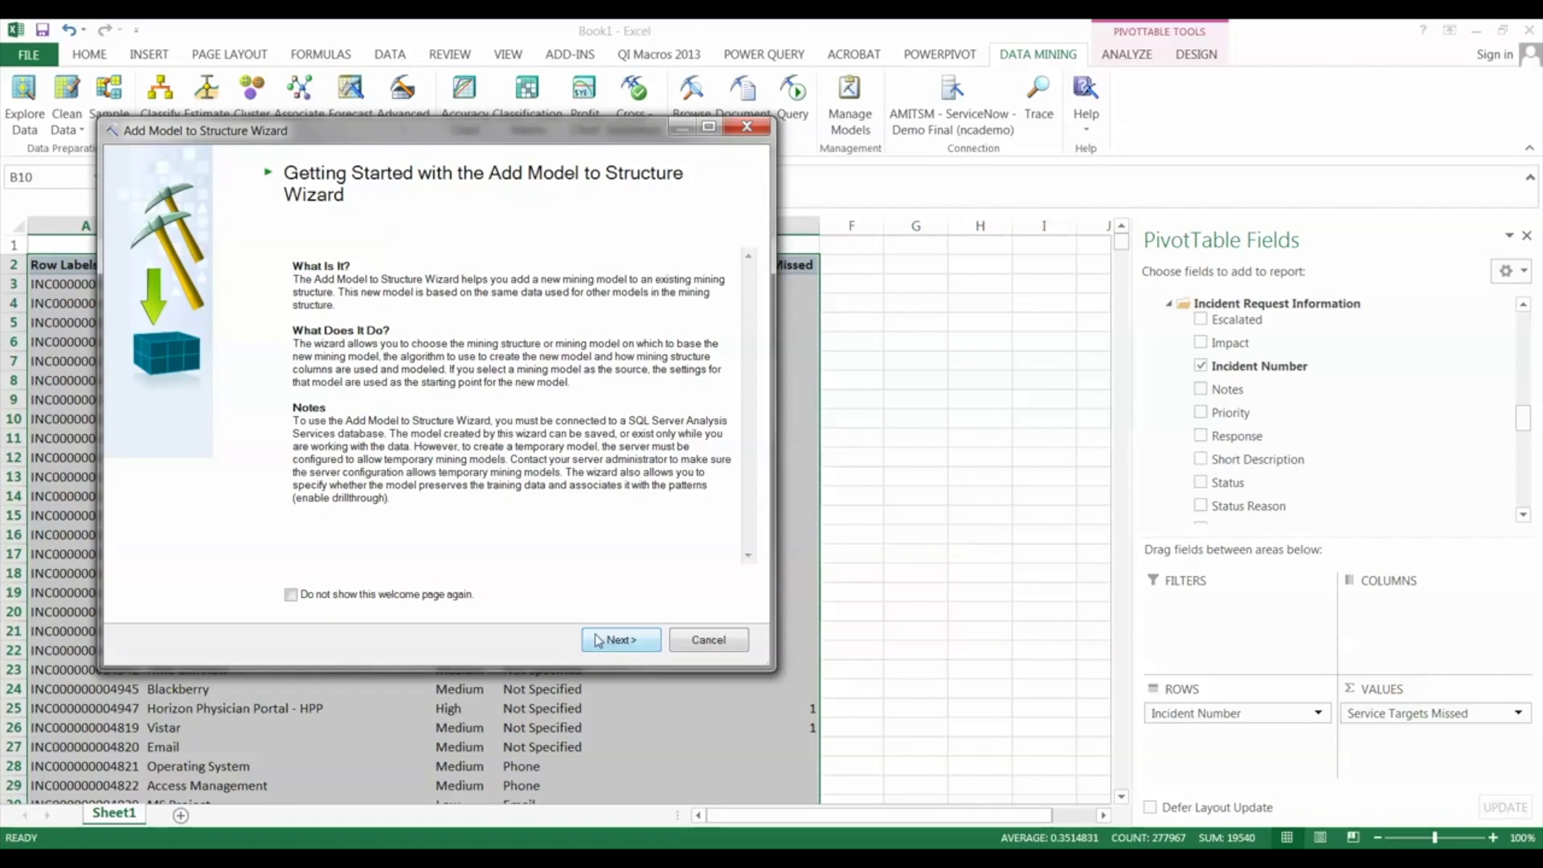
{"action": "left_click", "coordinate": [615, 641]}
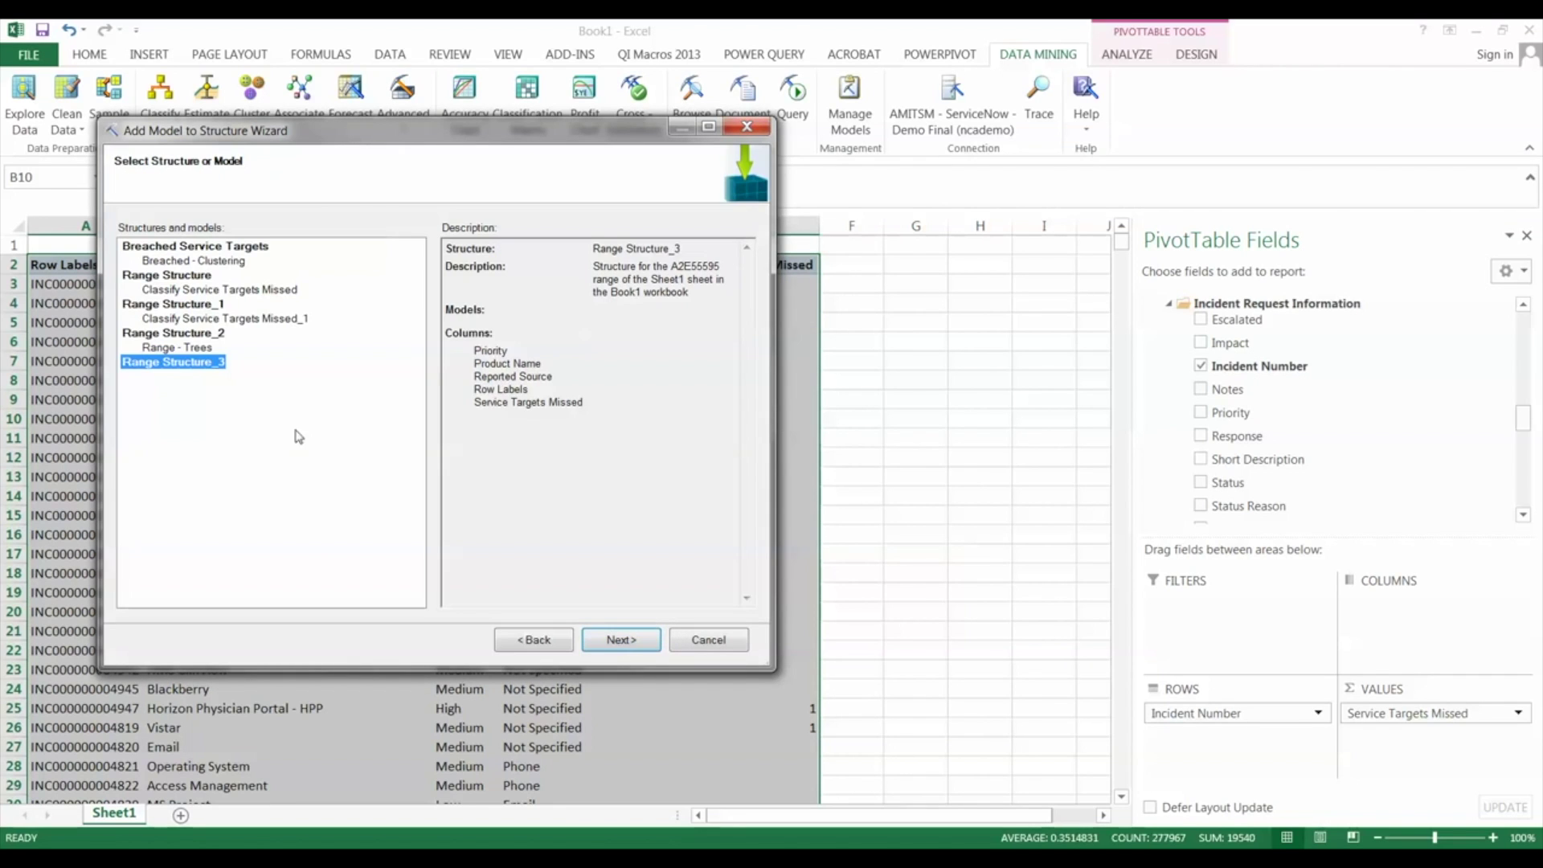
{"action": "left_click", "coordinate": [616, 639]}
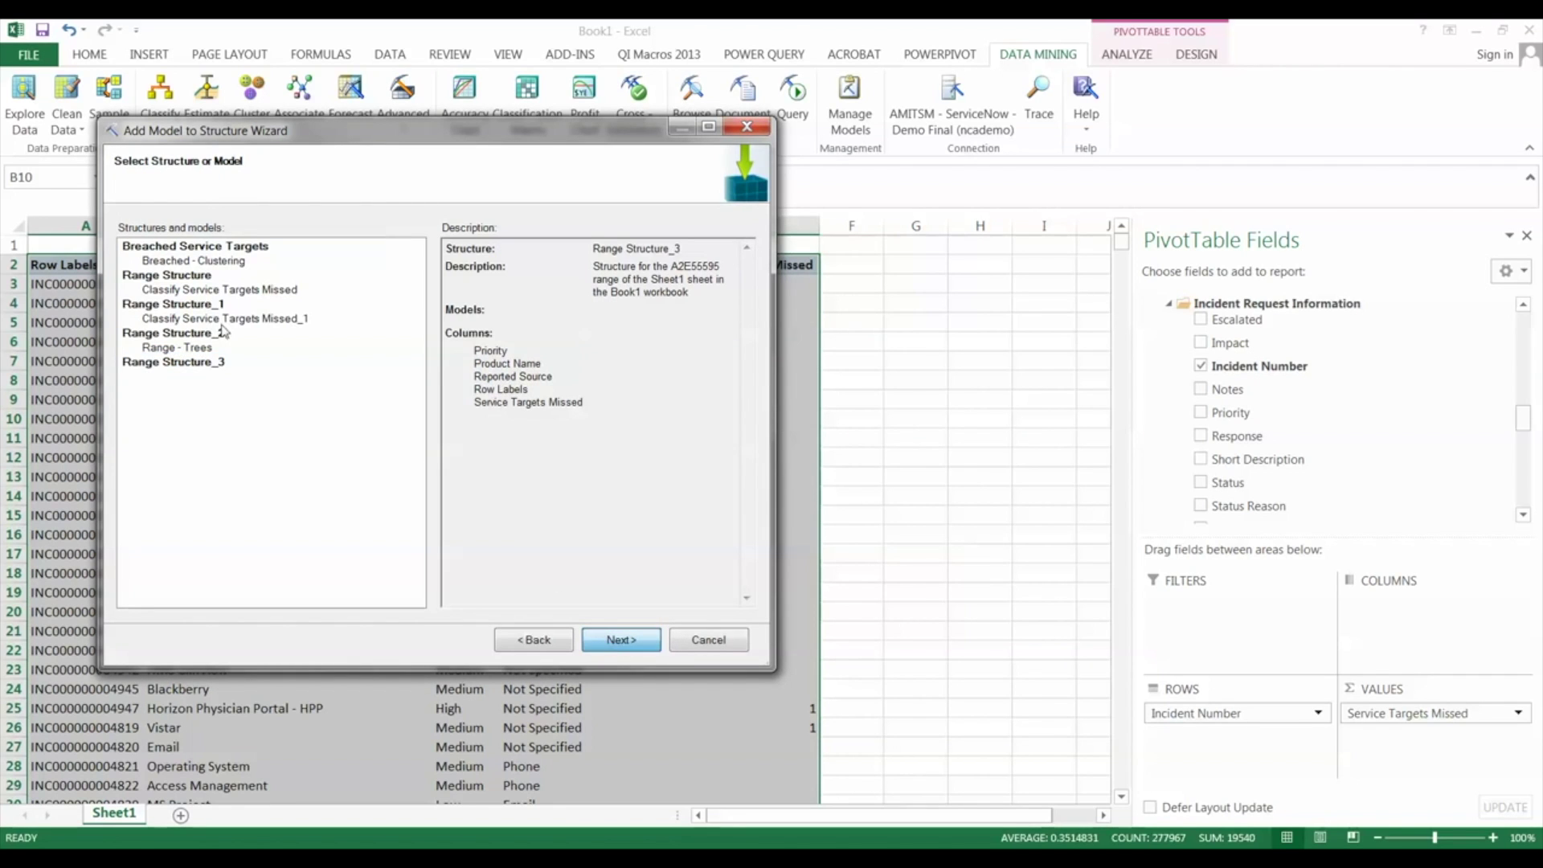
Select Range Structure_3 and choose Microsoft Decision Trees as the algorithm
{"action": "double_click", "coordinate": [257, 320]}
{"action": "left_click", "coordinate": [539, 278]}
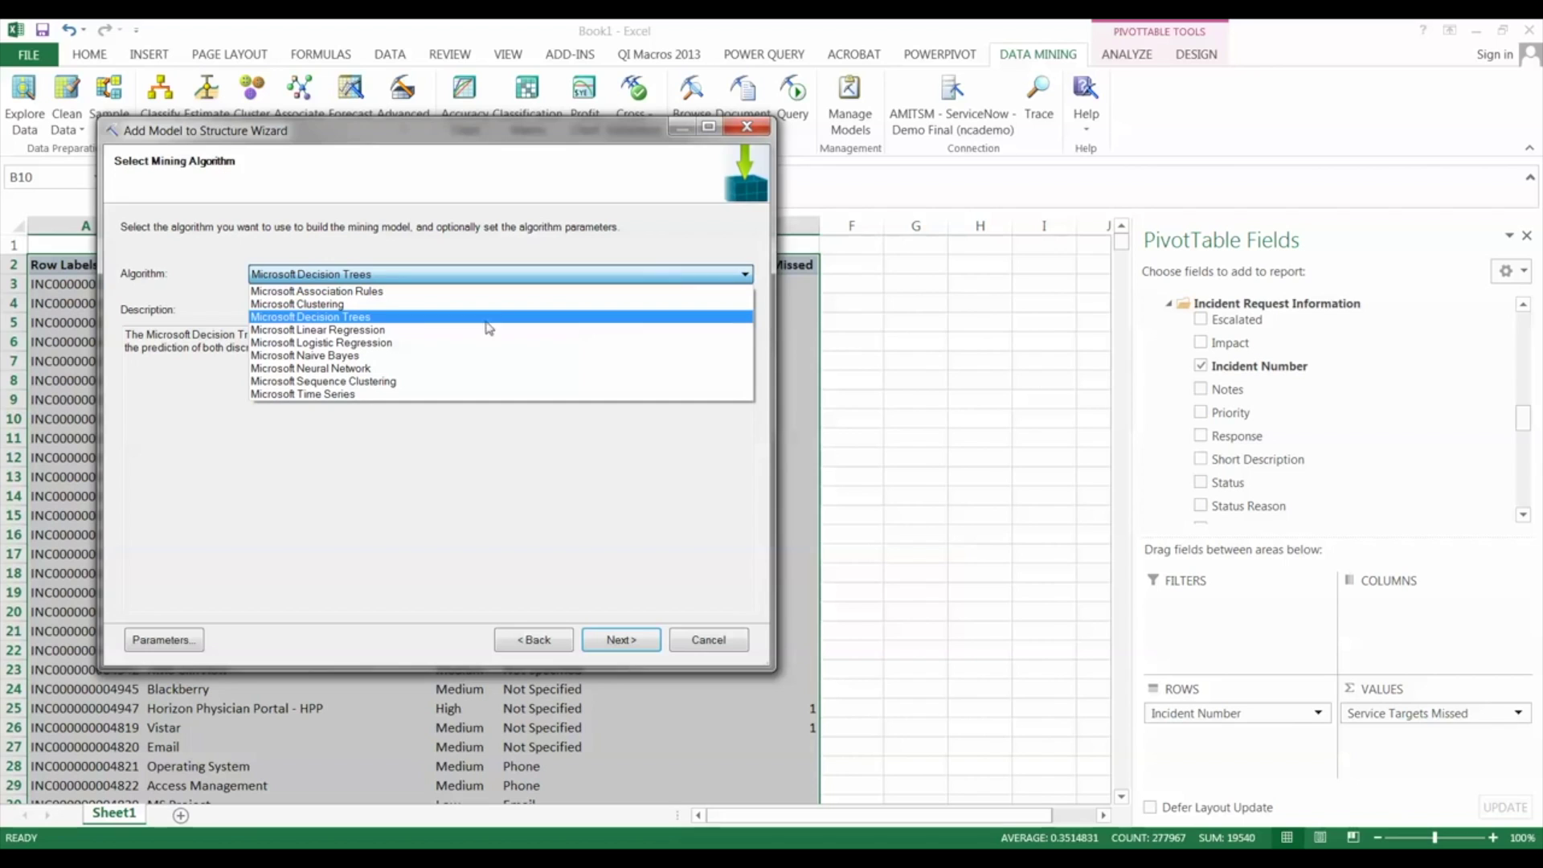
{"action": "left_click", "coordinate": [331, 318]}
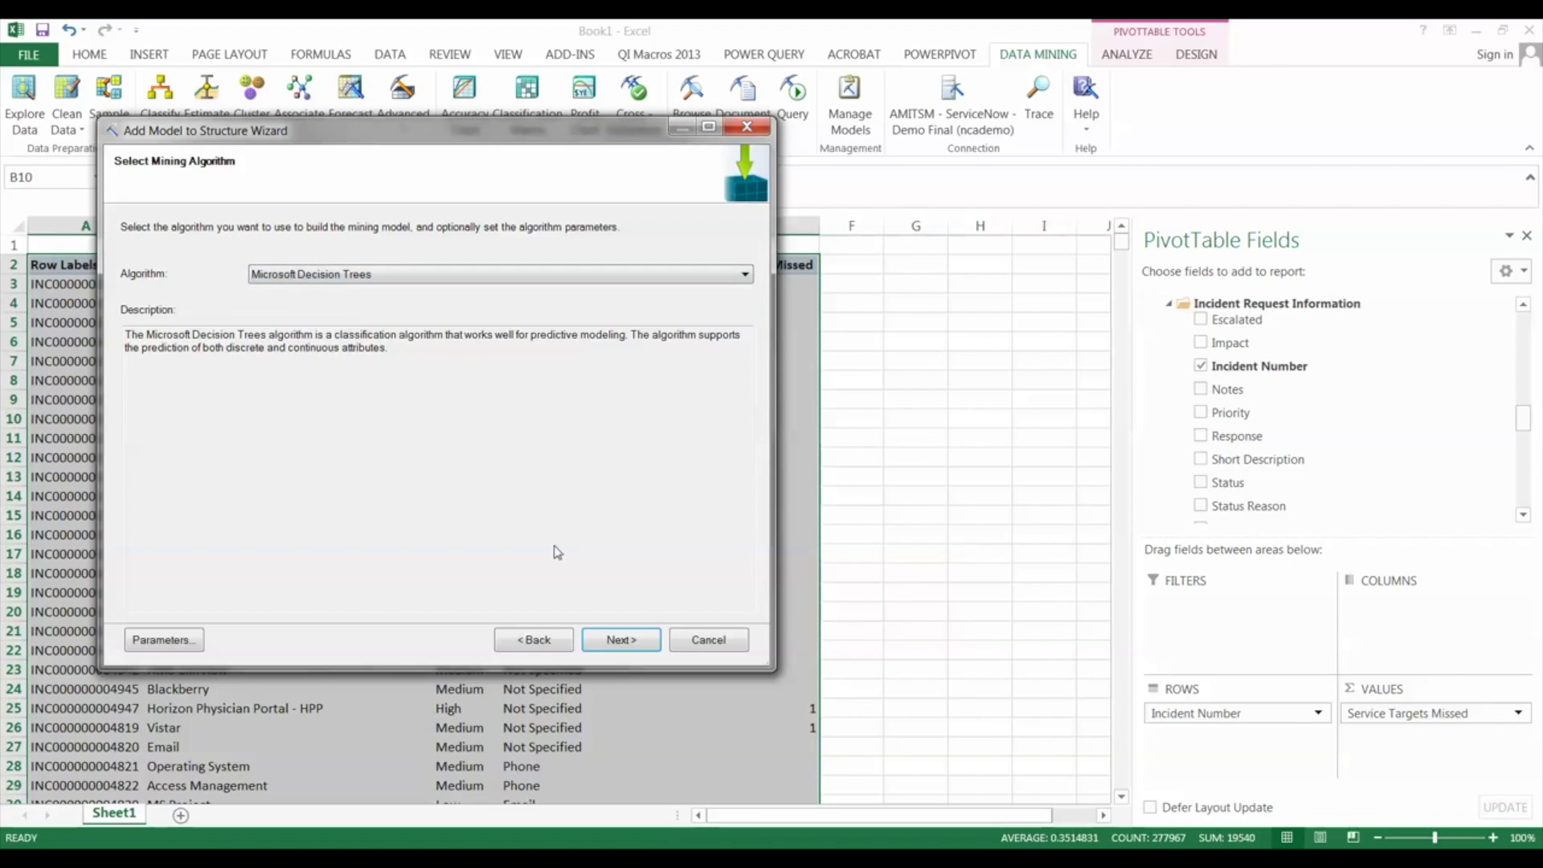
{"action": "left_click", "coordinate": [619, 639]}
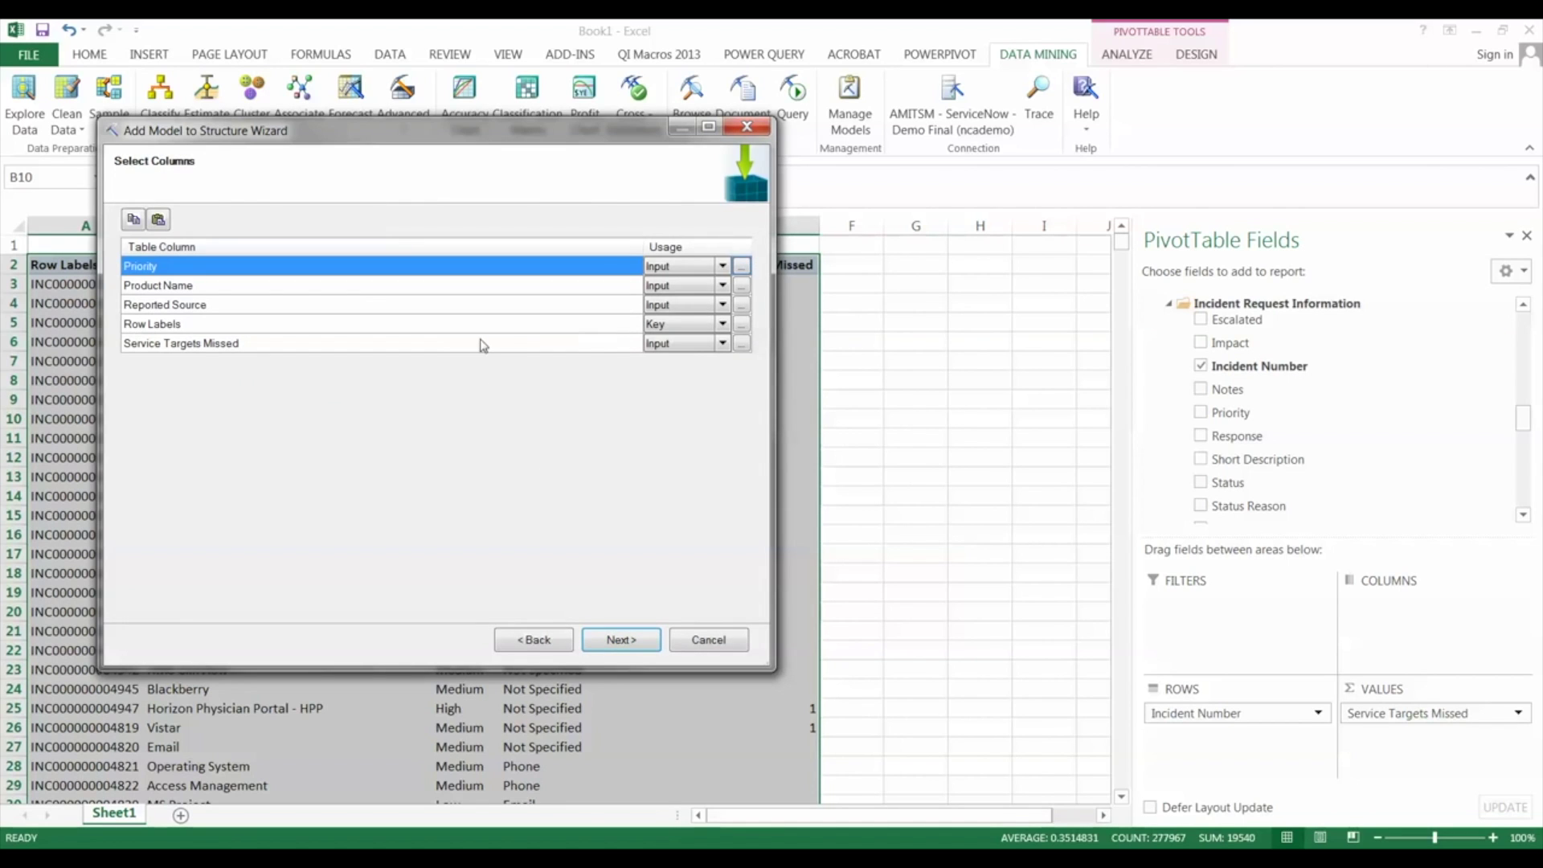
Set Service Targets Missed to Predict Only and finish building Range - Trees_1 with drillthrough enabled
{"action": "left_click", "coordinate": [724, 348]}
{"action": "left_click", "coordinate": [723, 345]}
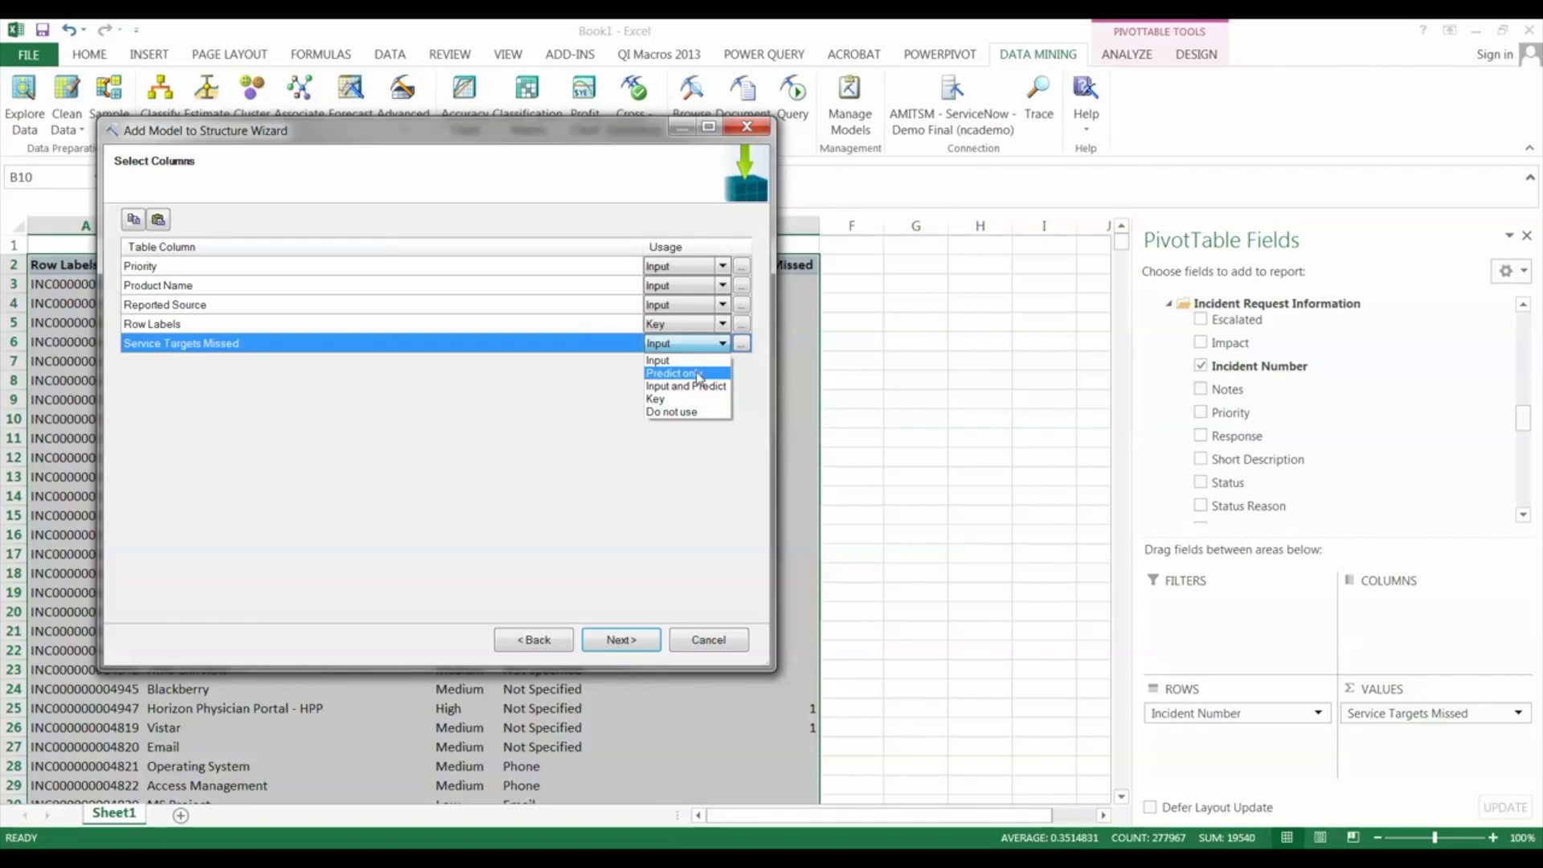
{"action": "left_click", "coordinate": [698, 374]}
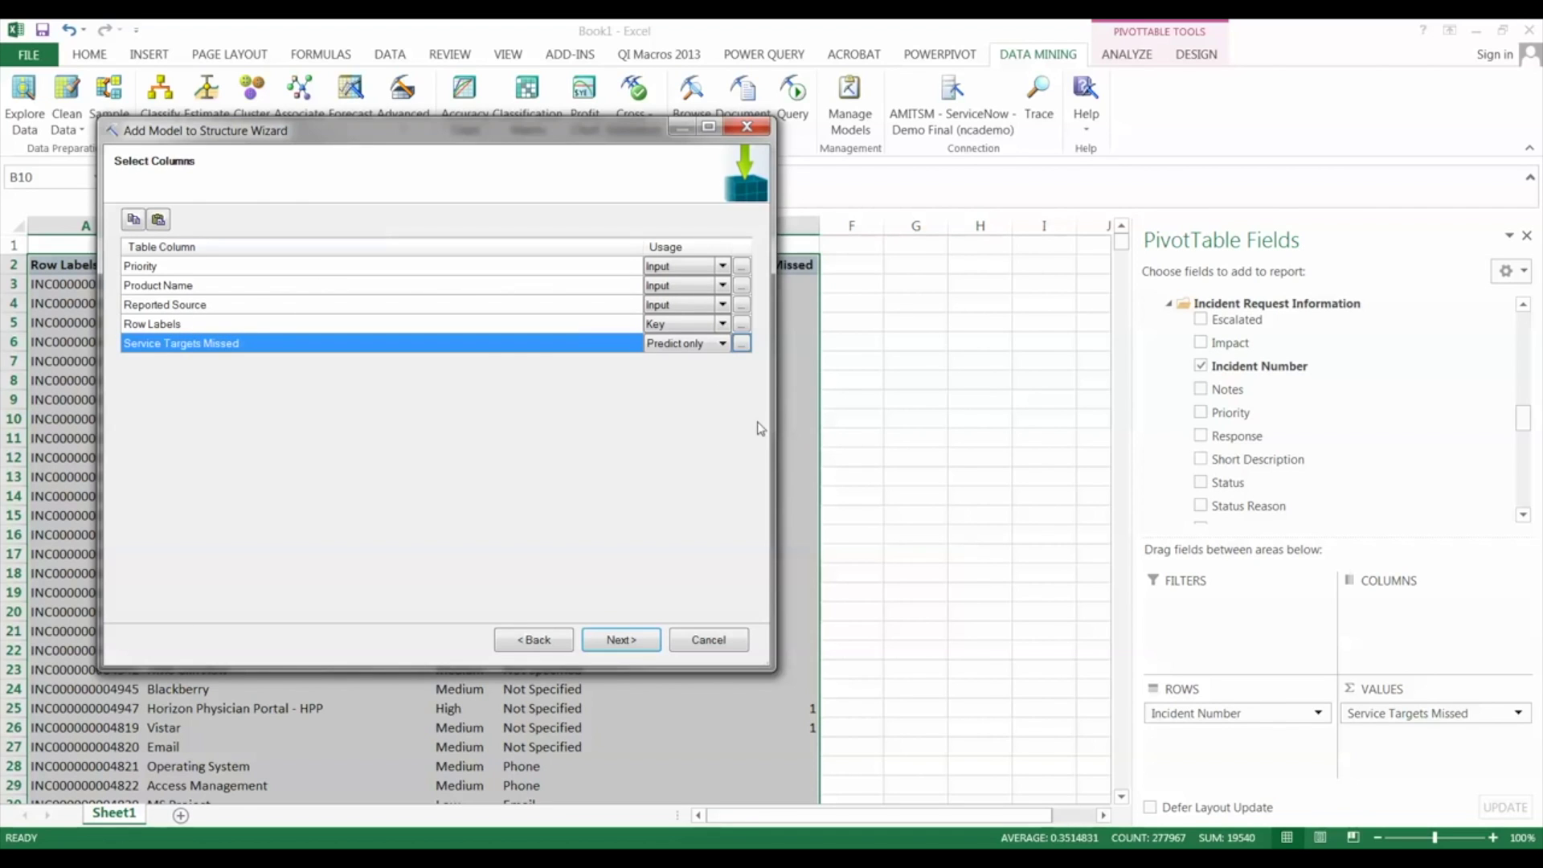
{"action": "left_click", "coordinate": [622, 640]}
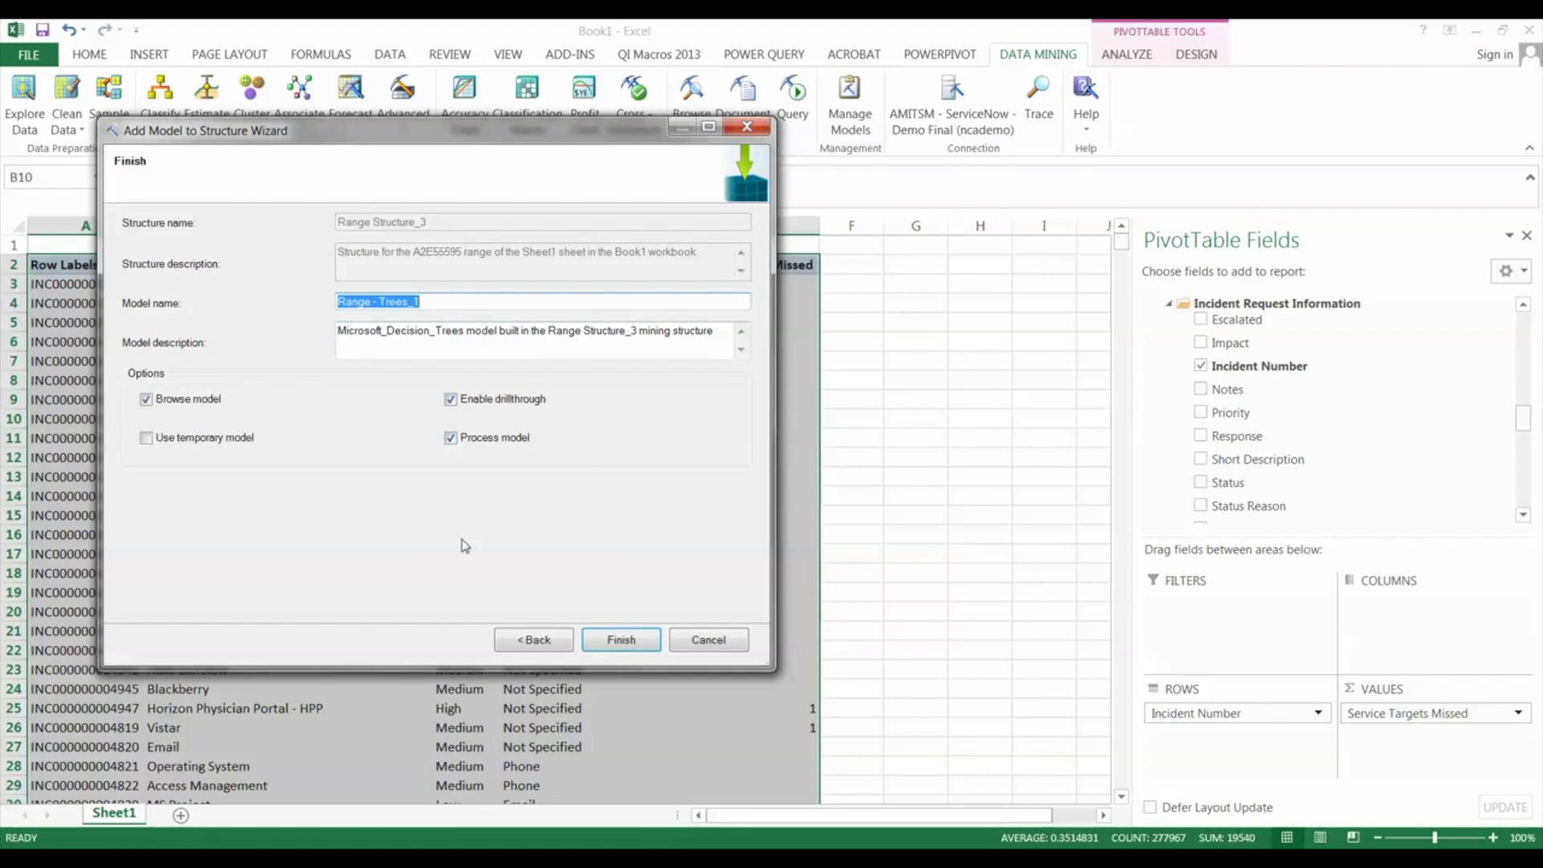
{"action": "left_click", "coordinate": [620, 647]}
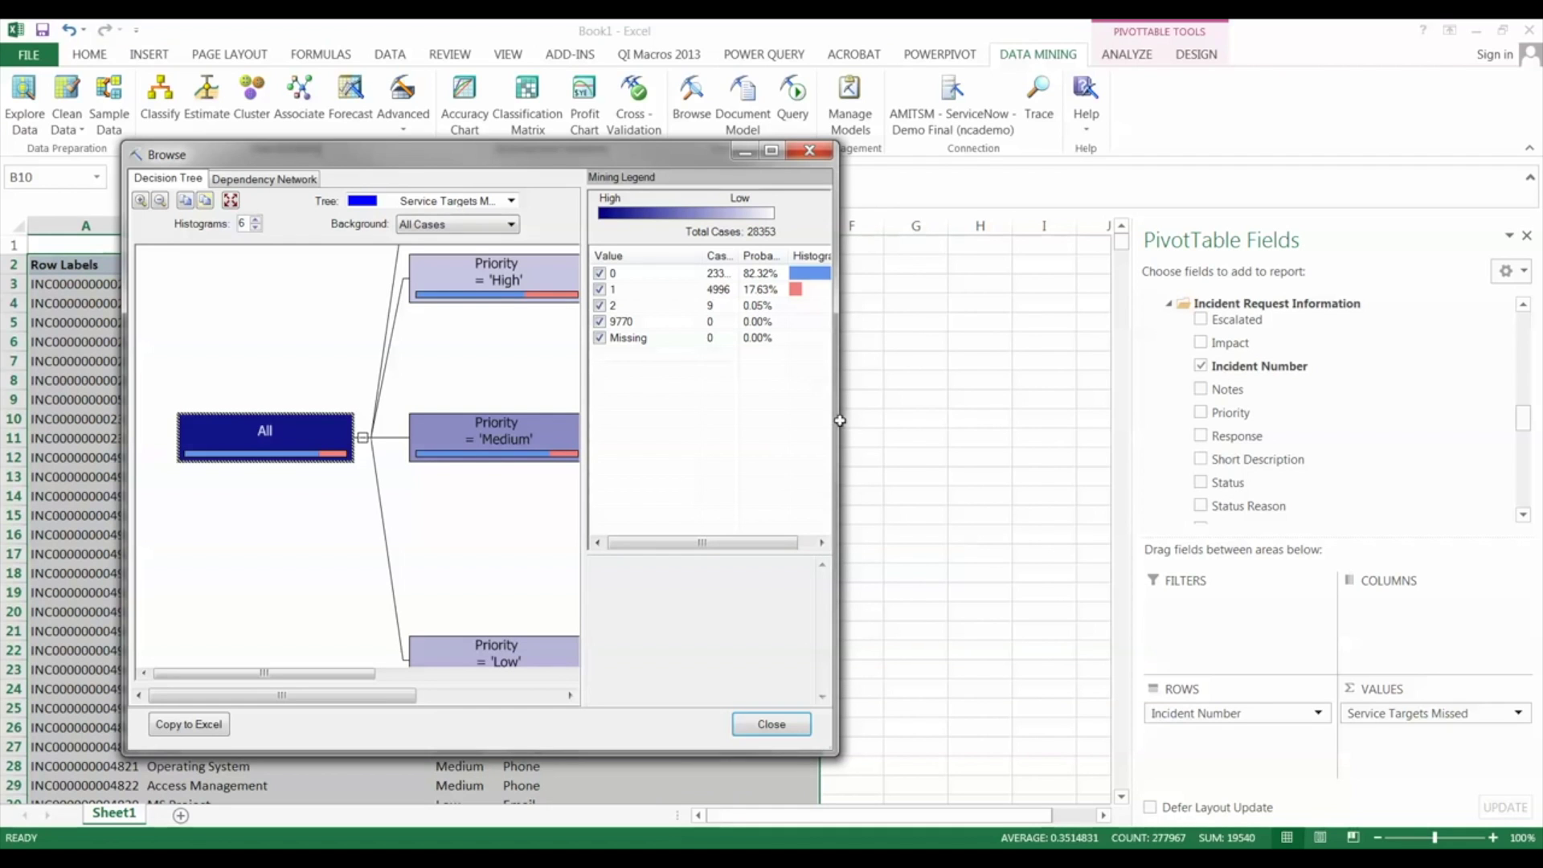
Widen the tree viewer and collapse the High, Low and Medium Priority branches
{"action": "left_click_drag", "start_coordinate": [835, 421], "coordinate": [1470, 440]}
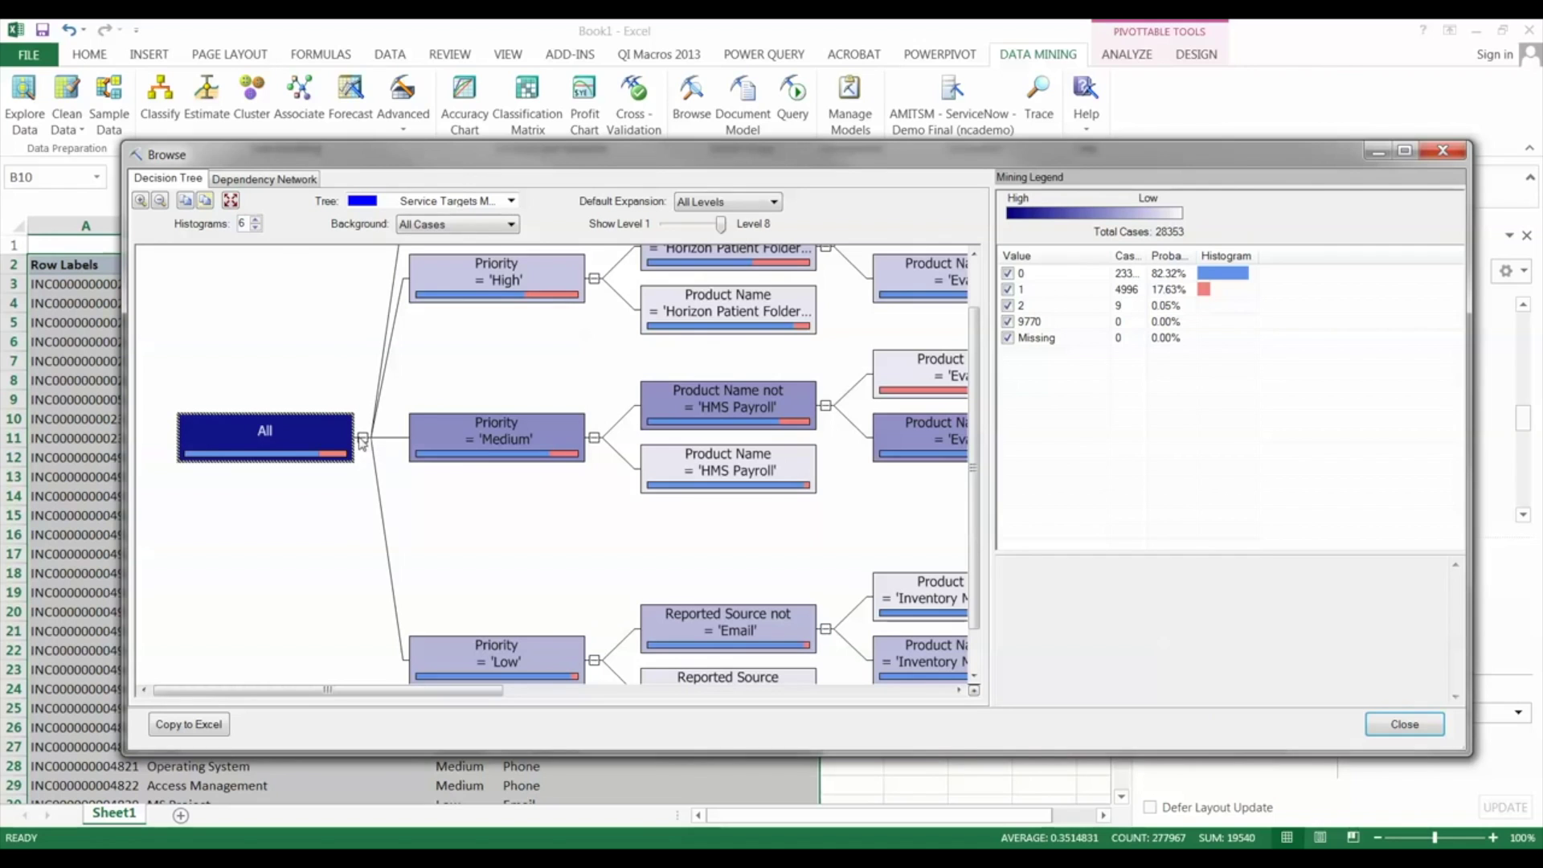
{"action": "left_click", "coordinate": [593, 278]}
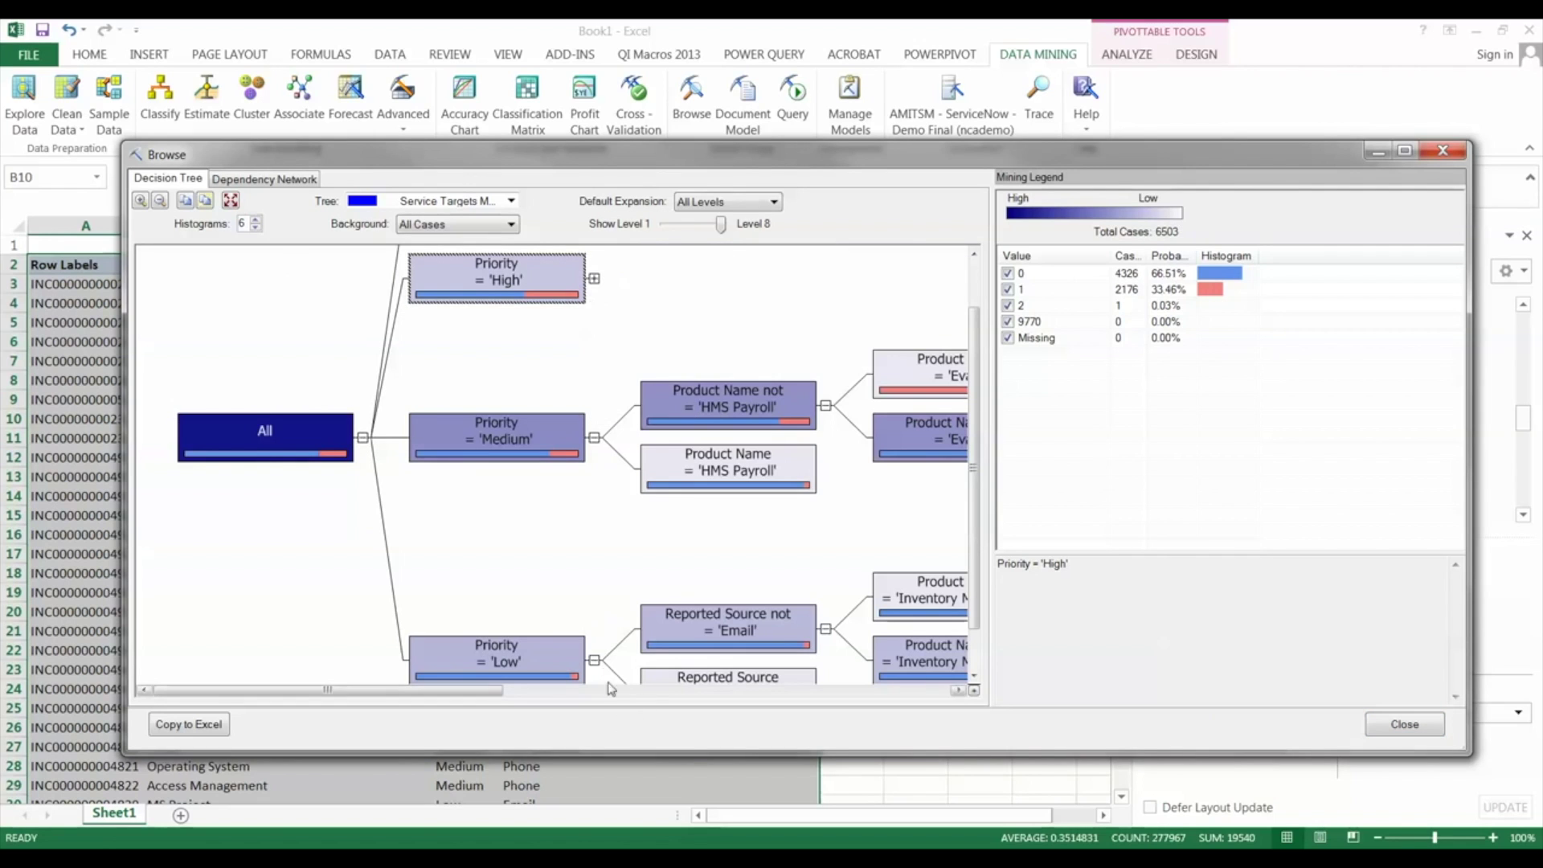
{"action": "left_click", "coordinate": [594, 661]}
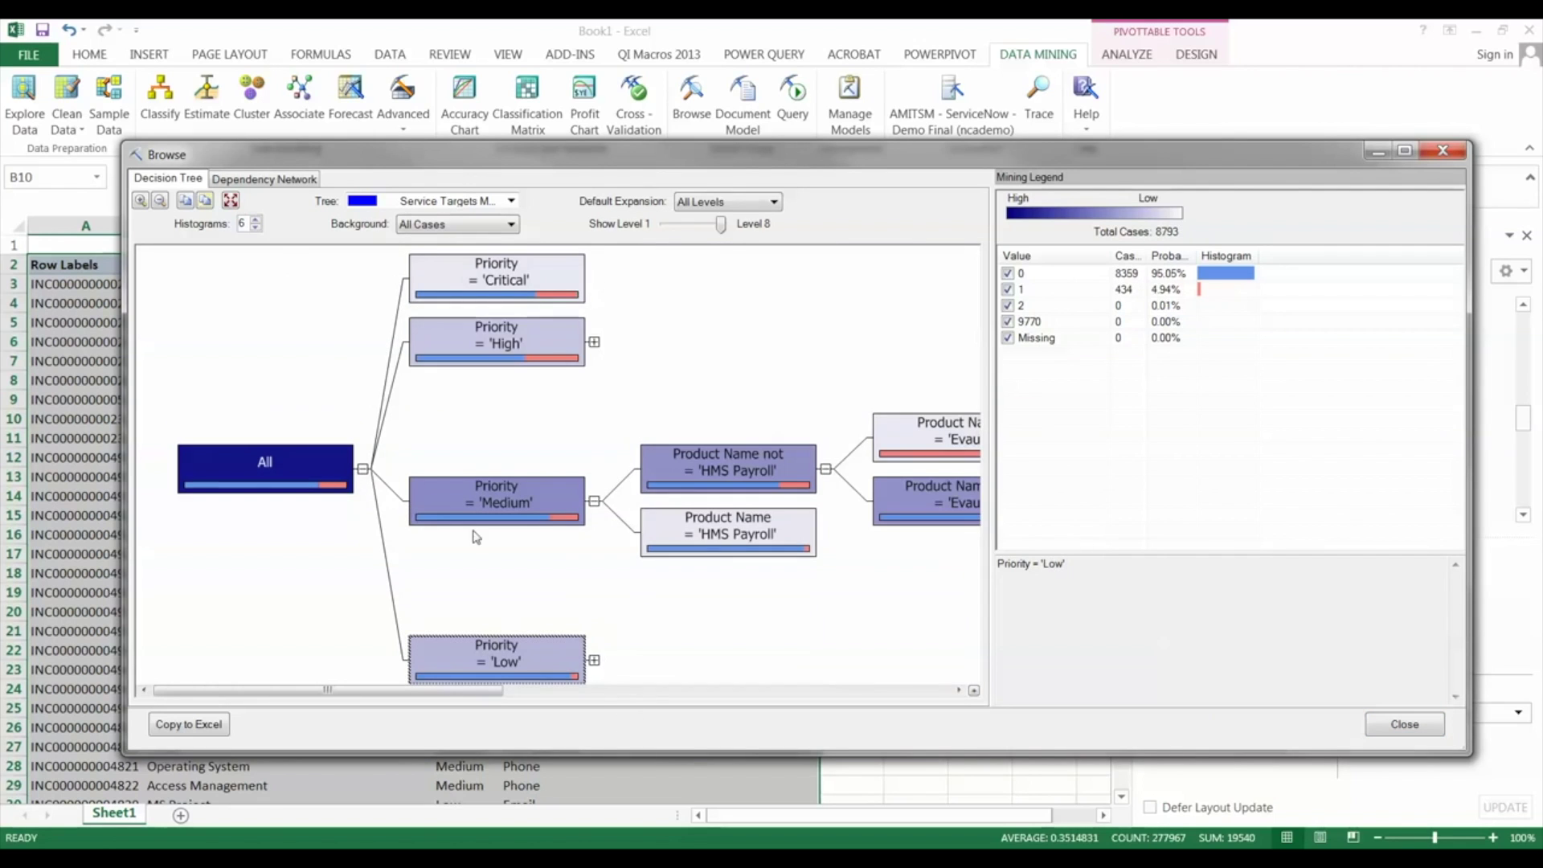
{"action": "left_click", "coordinate": [594, 501]}
{"action": "mouse_move", "coordinate": [241, 481]}
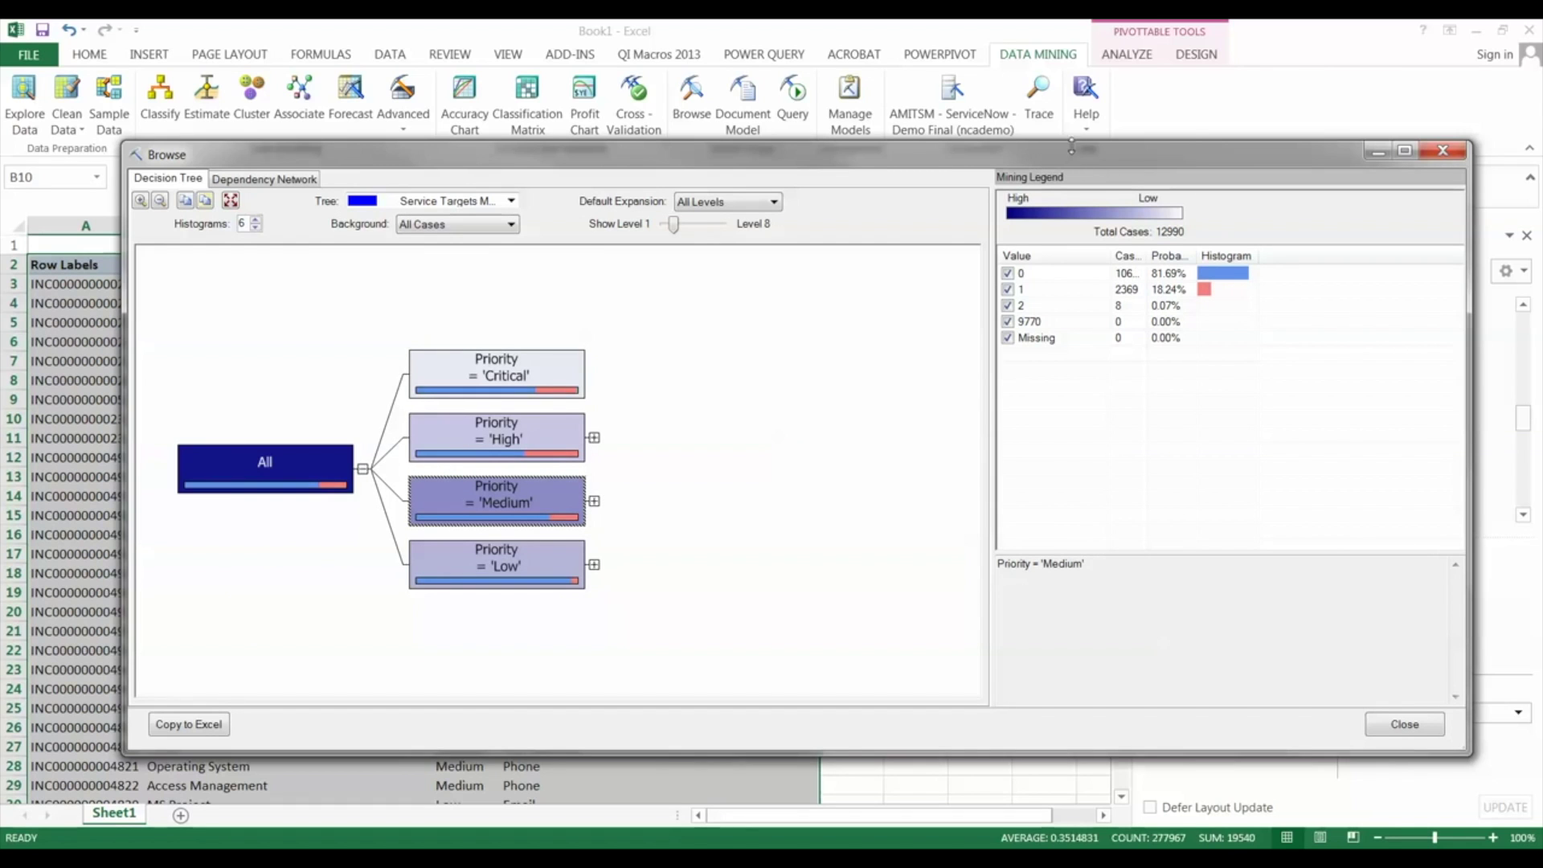
{"action": "left_click_drag", "start_coordinate": [1071, 145], "coordinate": [1016, 74]}
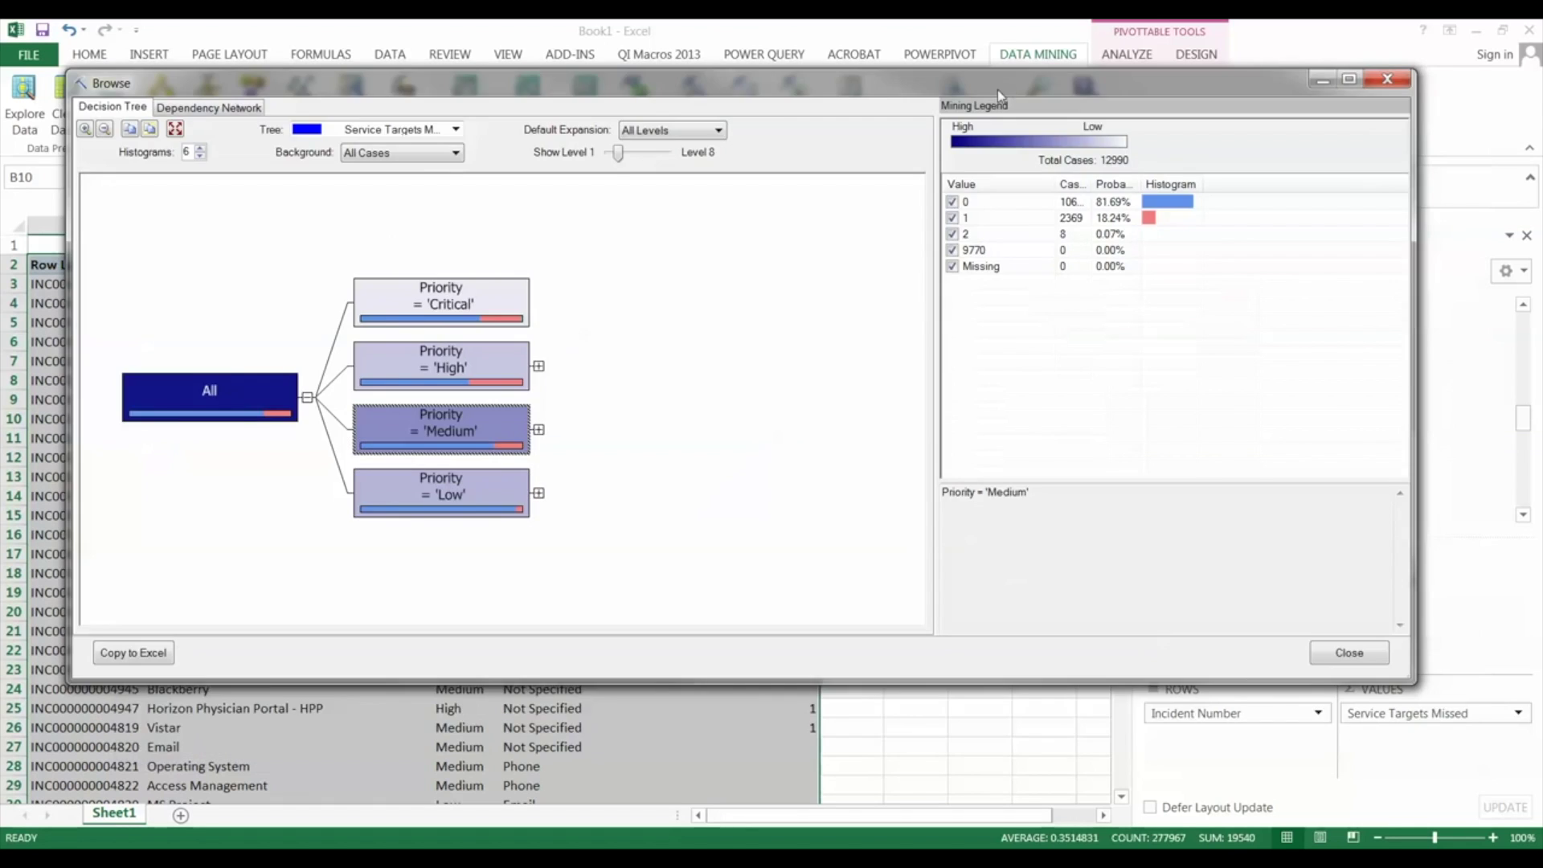
Review the Low and High Priority node statistics, then expand High into its Product Name splits
{"action": "left_click", "coordinate": [431, 499]}
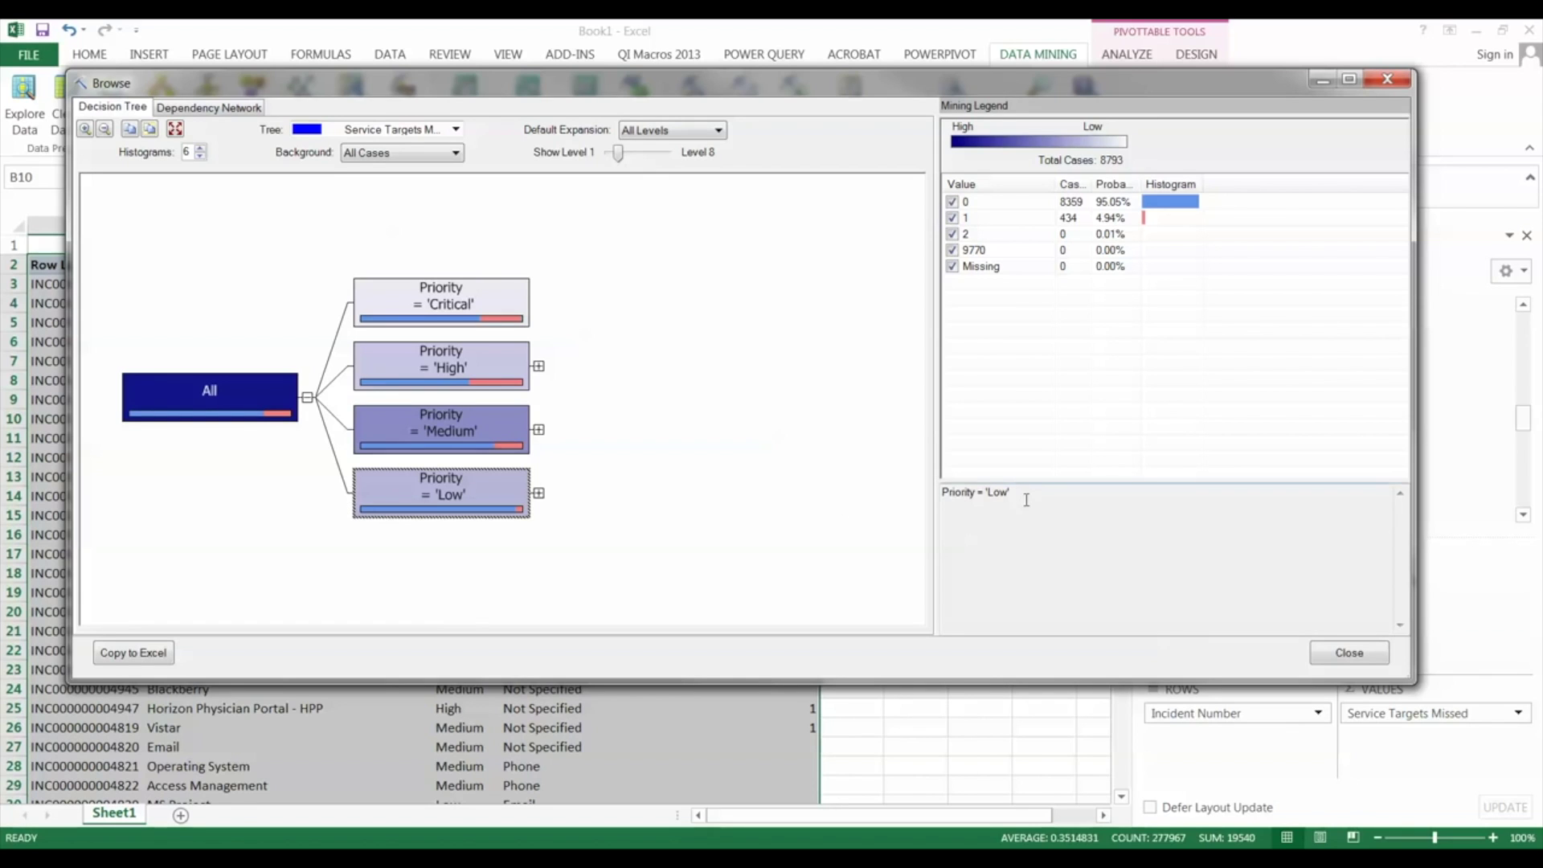
{"action": "left_click_drag", "start_coordinate": [1014, 492], "coordinate": [939, 495]}
{"action": "mouse_move", "coordinate": [452, 364]}
{"action": "mouse_move", "coordinate": [463, 361]}
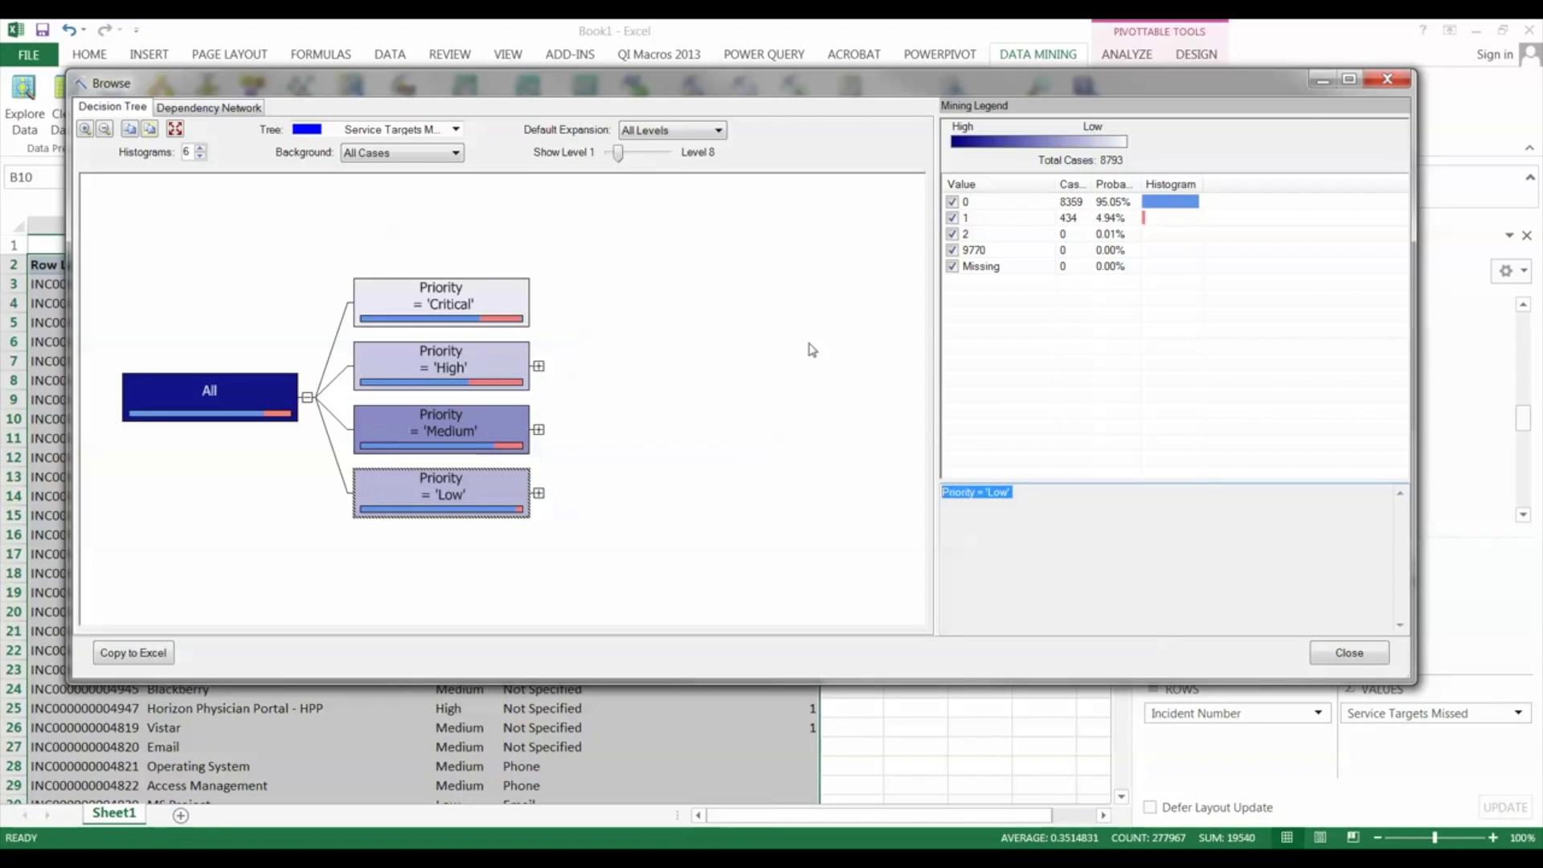
{"action": "left_click", "coordinate": [440, 361]}
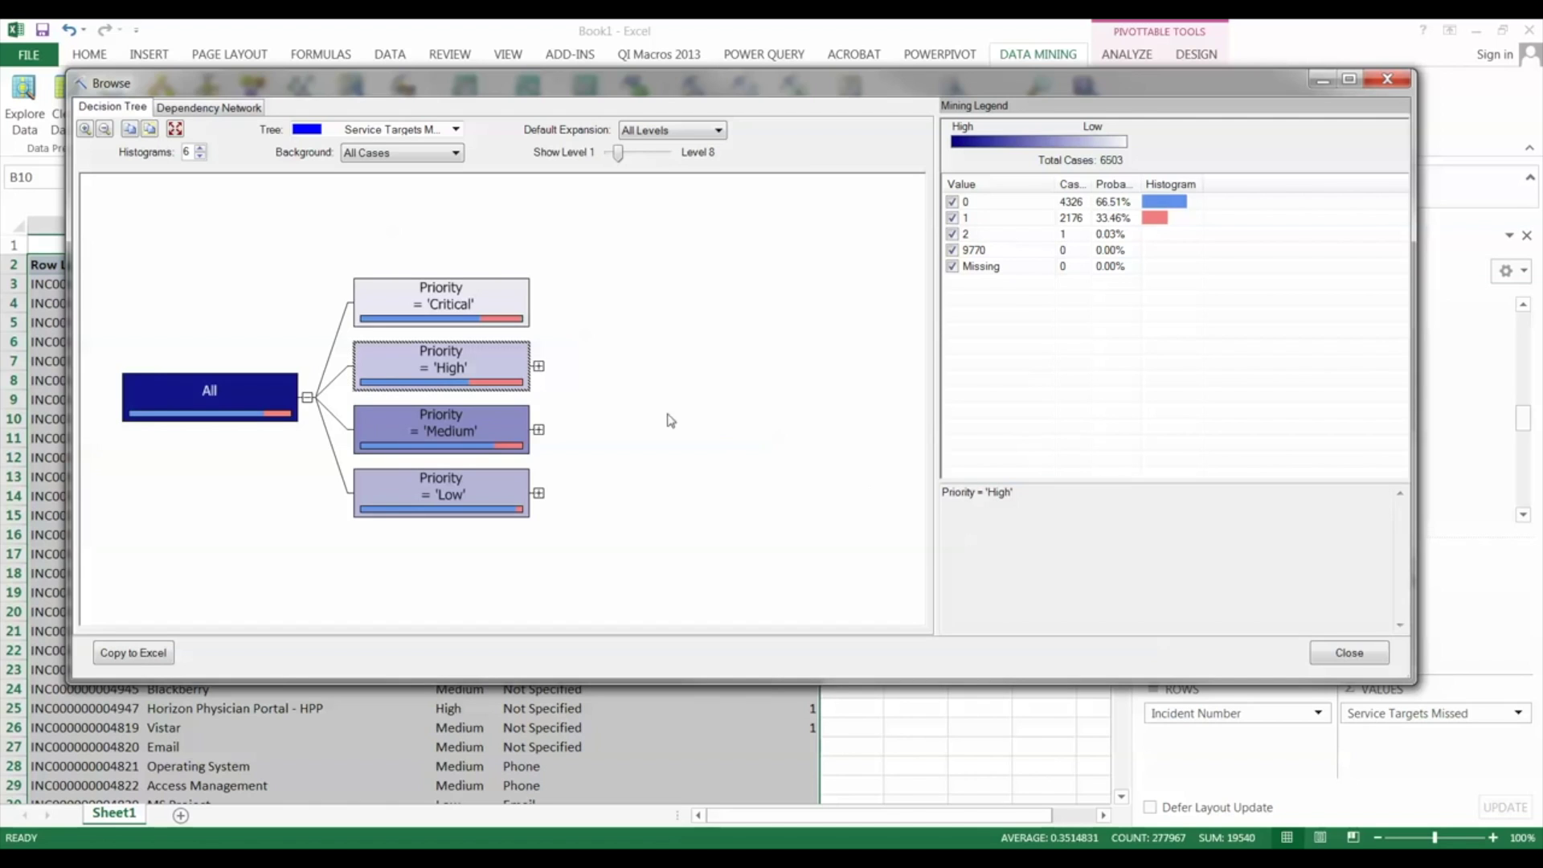
{"action": "left_click", "coordinate": [538, 366]}
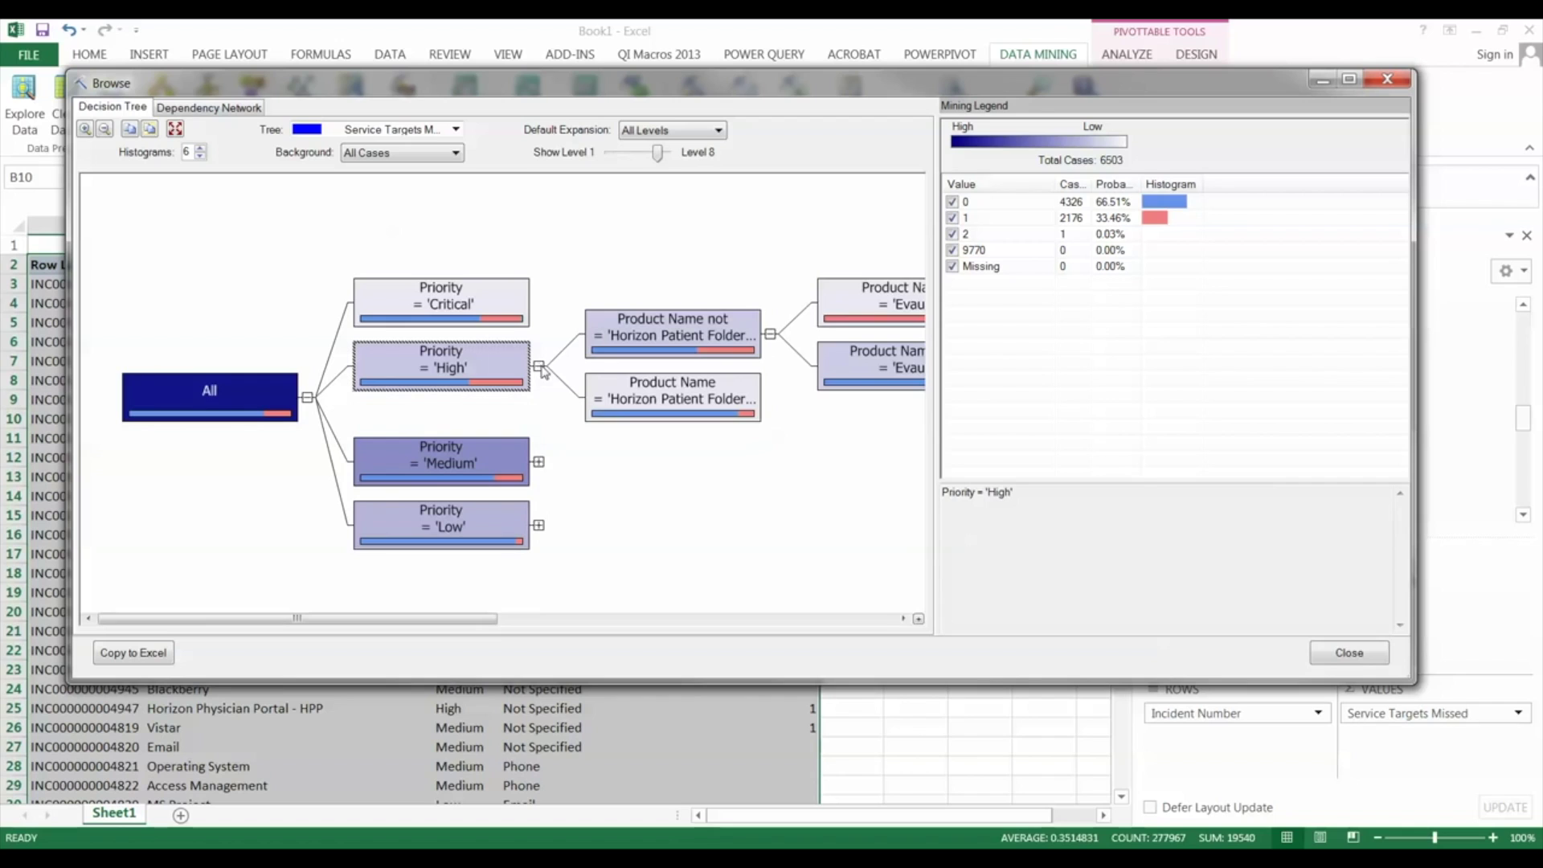
Compare the Product Name node stats and expand 'Product Name not Horizon Patient Folder' into Evault splits
{"action": "left_click", "coordinate": [769, 333]}
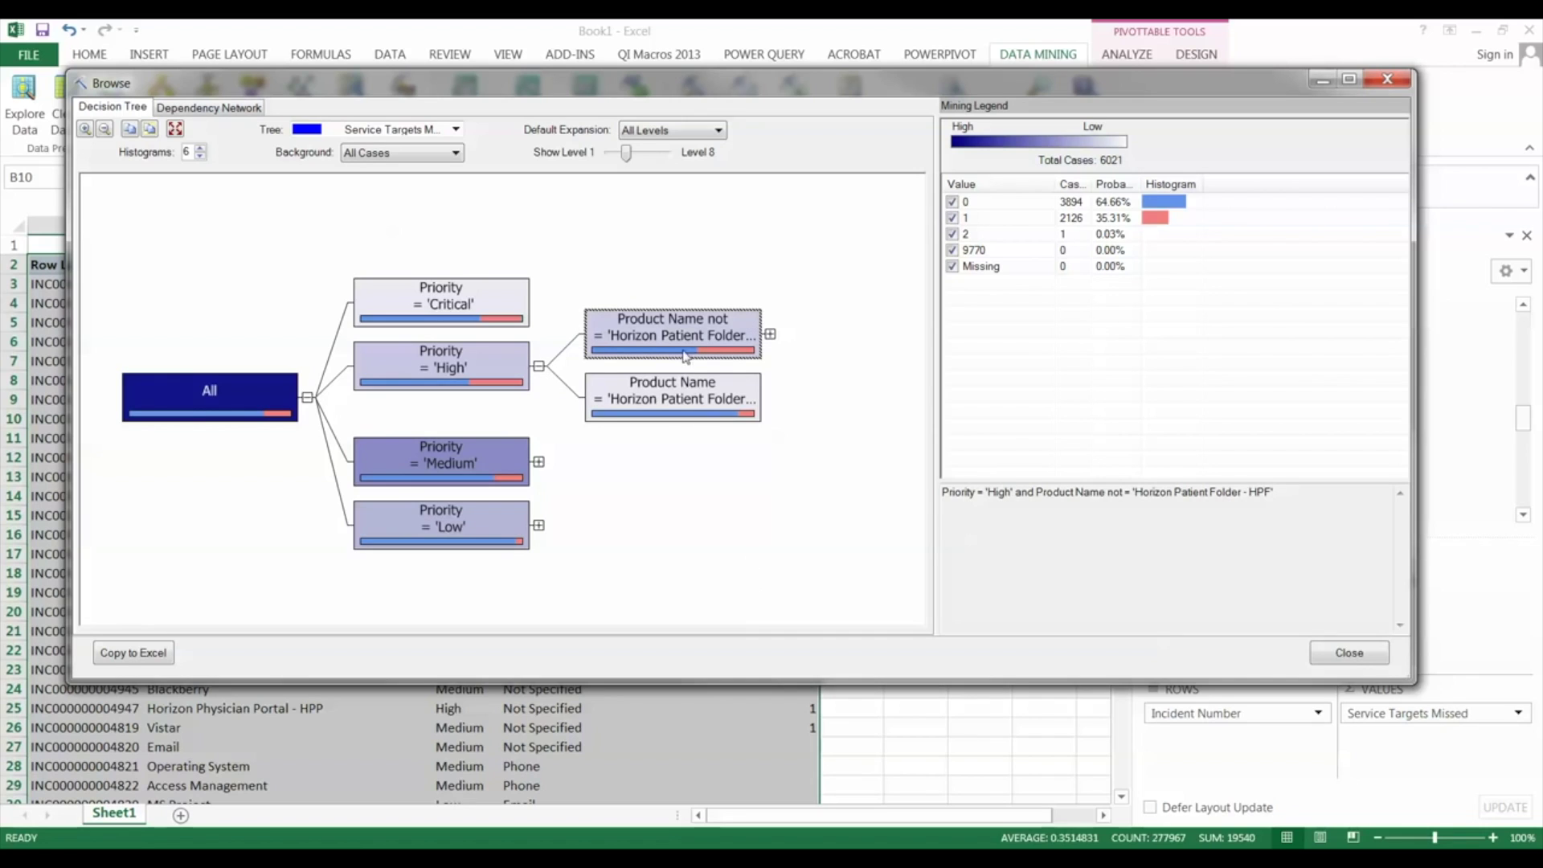
{"action": "mouse_move", "coordinate": [684, 346]}
{"action": "mouse_move", "coordinate": [670, 416]}
{"action": "left_click", "coordinate": [627, 408]}
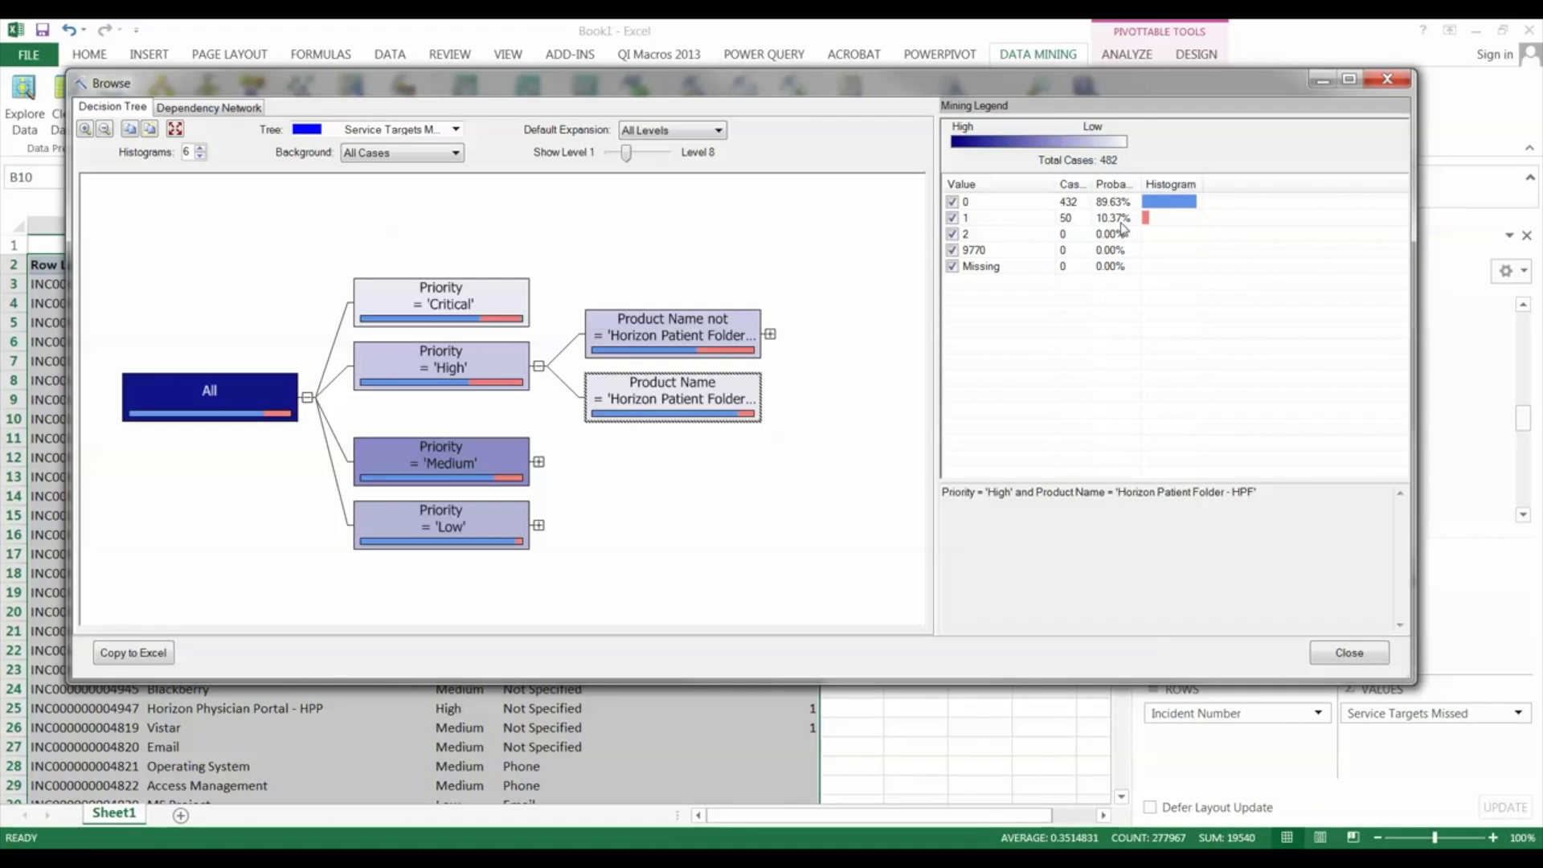
{"action": "left_click", "coordinate": [773, 336]}
{"action": "left_click", "coordinate": [770, 335]}
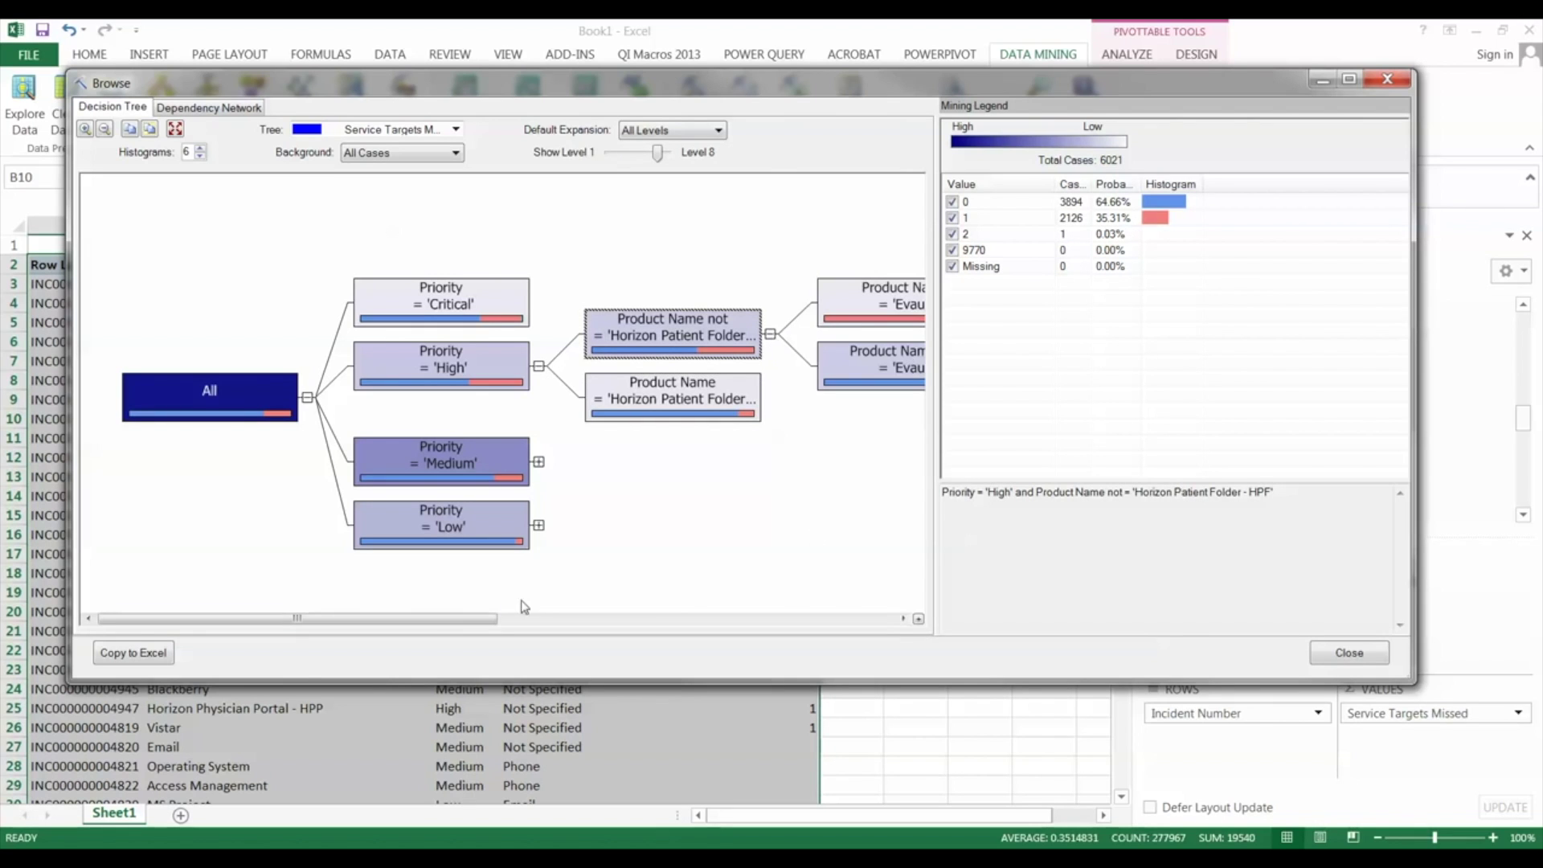
{"action": "left_click_drag", "start_coordinate": [415, 620], "coordinate": [656, 619]}
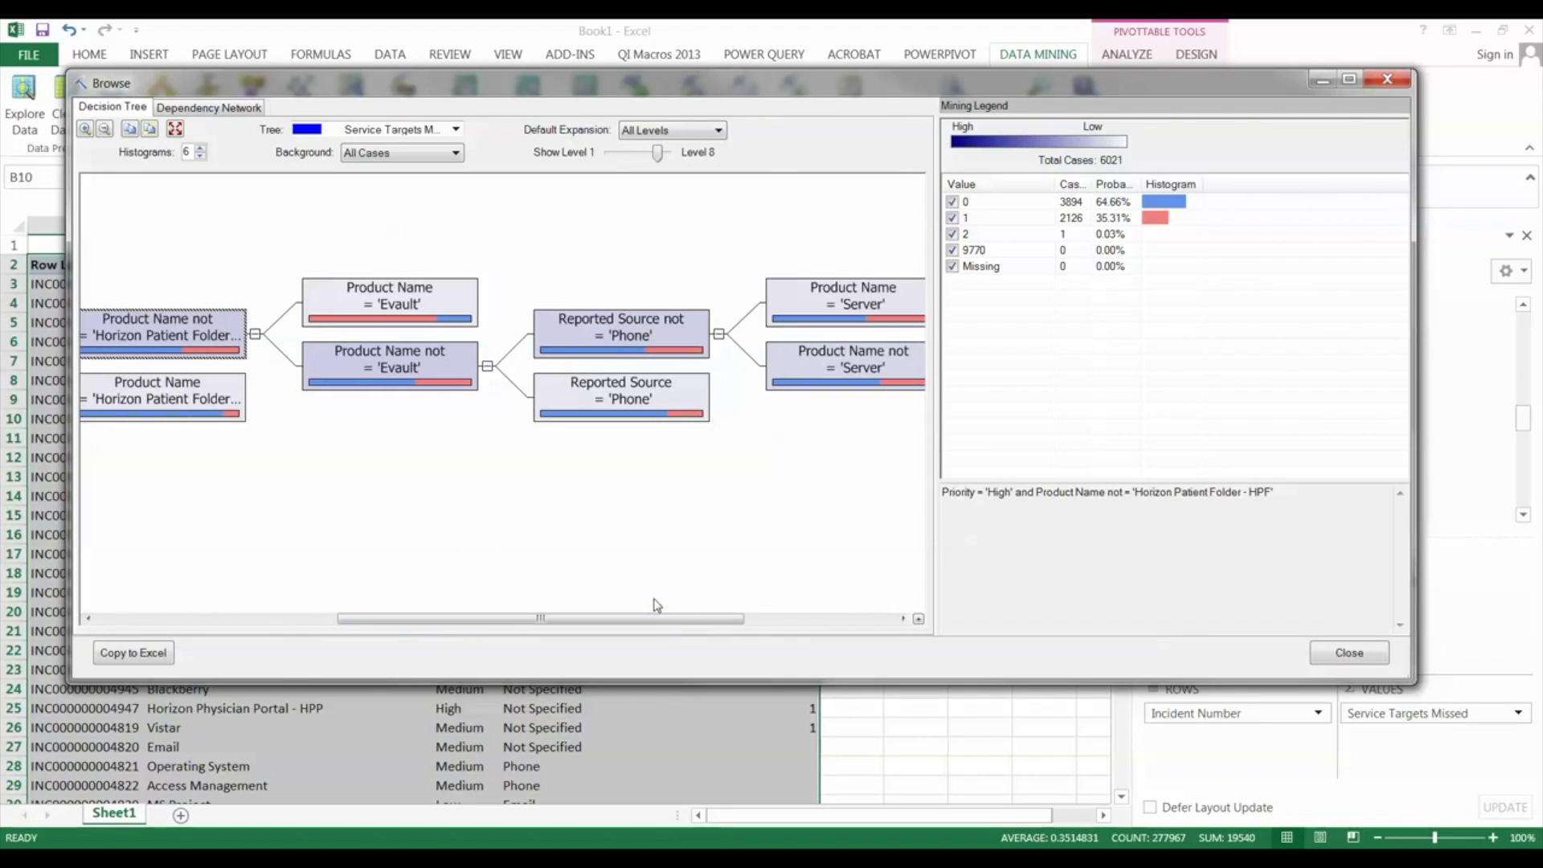
Collapse 'Product Name not Evault' and select the Product Name = 'Evault' node (91 cases, 78.02% missed)
{"action": "left_click", "coordinate": [487, 367]}
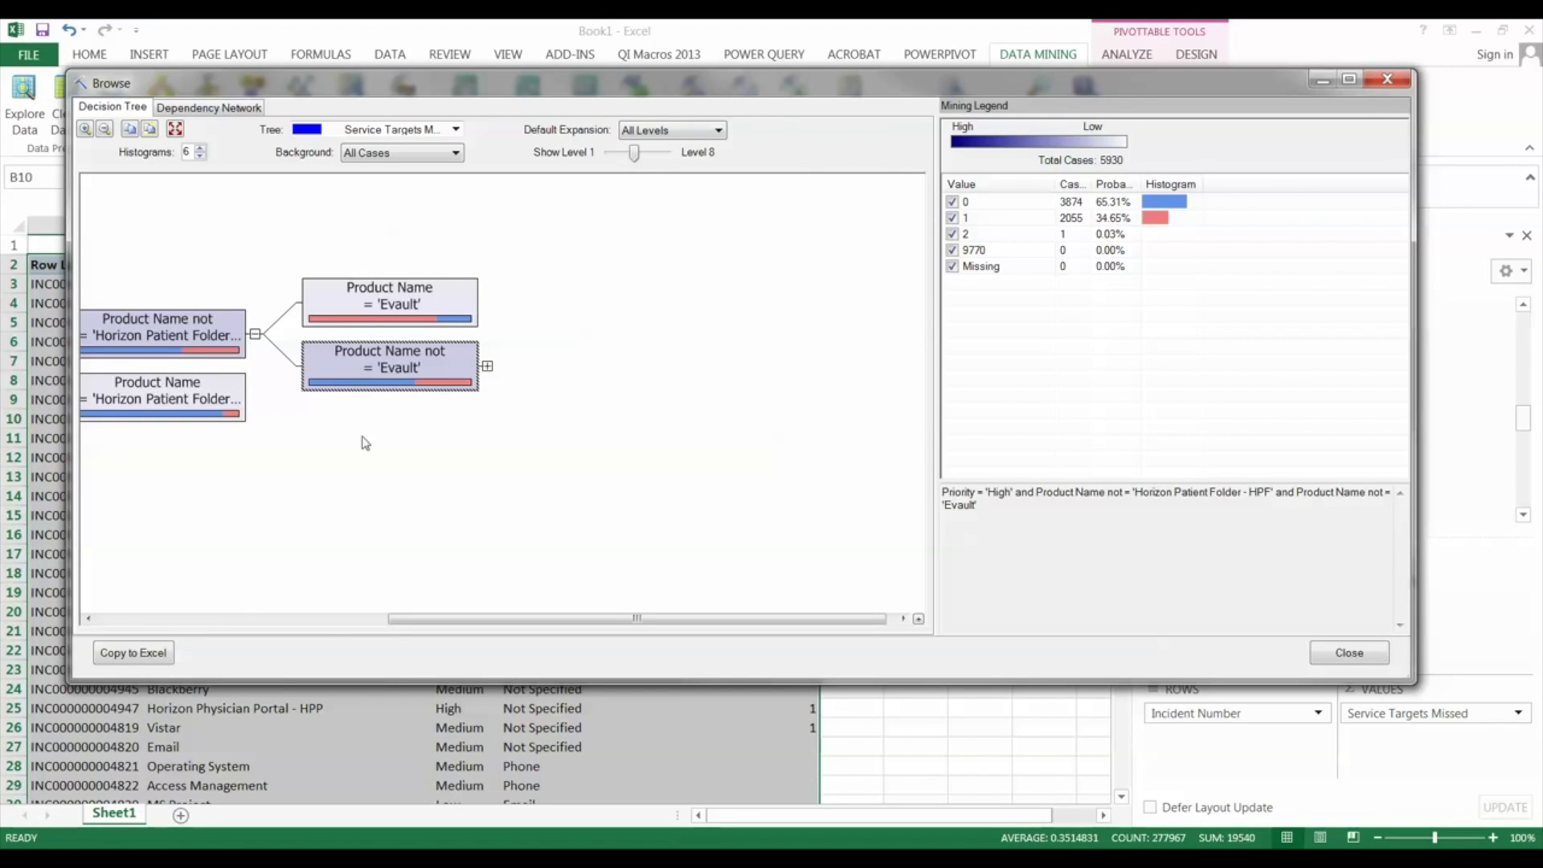
{"action": "mouse_move", "coordinate": [388, 366]}
{"action": "mouse_move", "coordinate": [386, 312]}
{"action": "left_click_drag", "start_coordinate": [982, 505], "coordinate": [935, 490]}
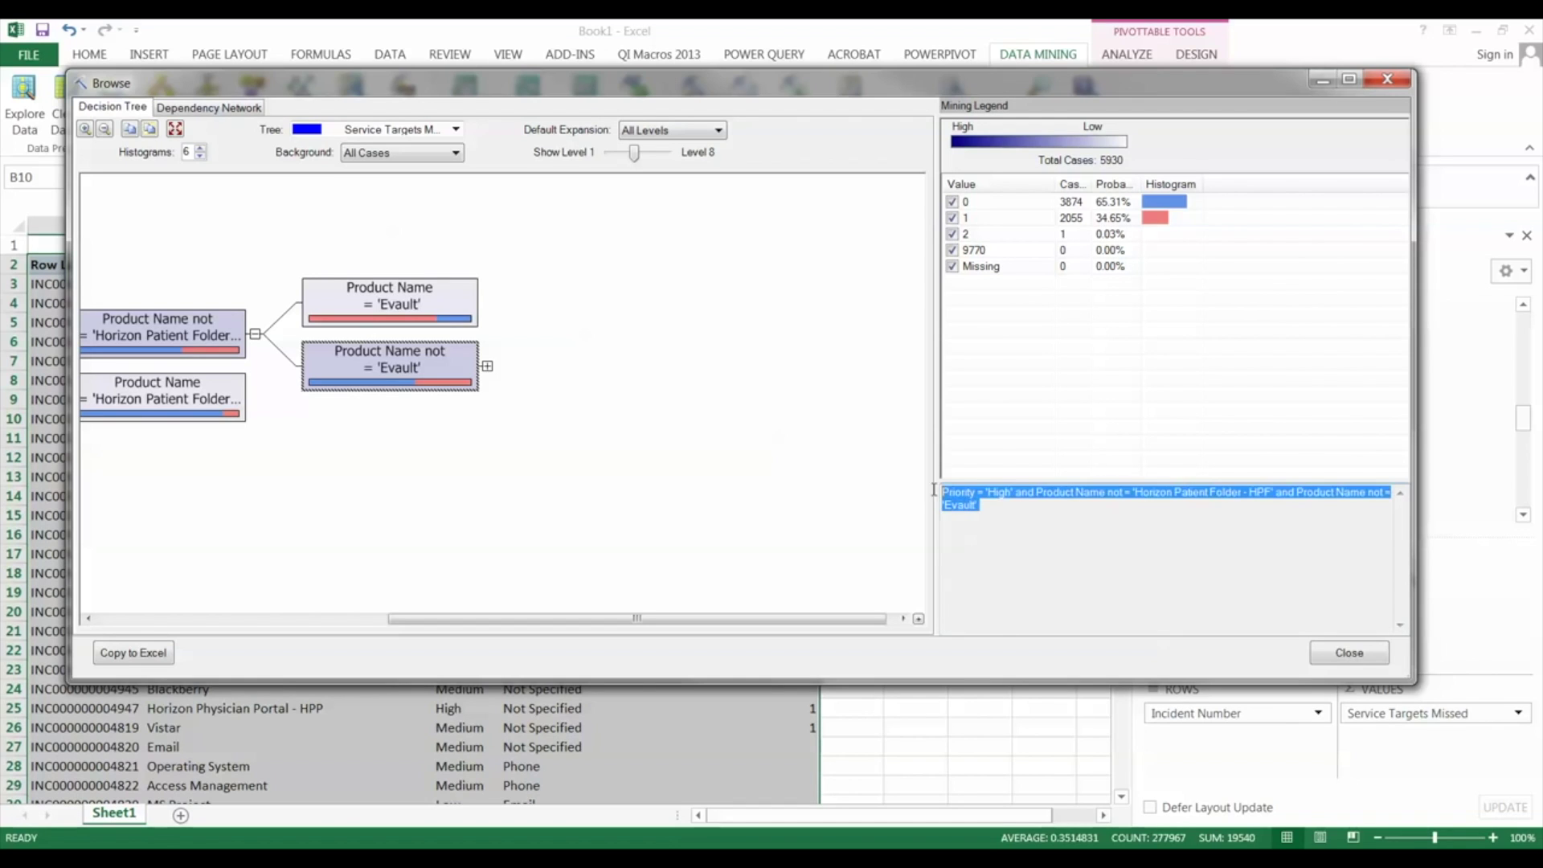
{"action": "left_click", "coordinate": [996, 512]}
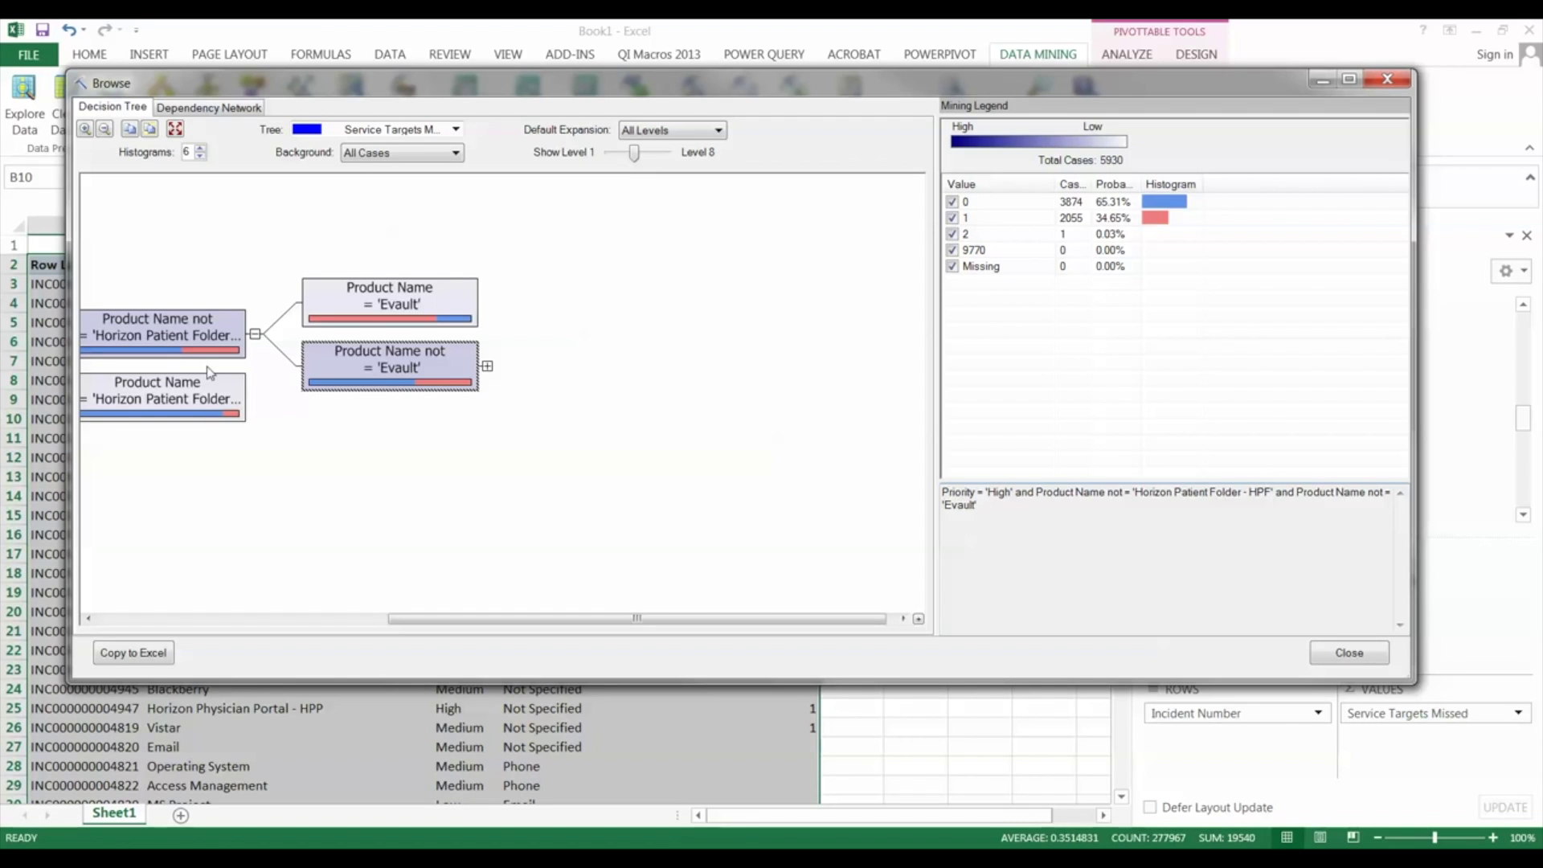
{"action": "left_click", "coordinate": [393, 299]}
Drill through the Evault node's model columns to a new sheet and widen column D for incident numbers
{"action": "right_click", "coordinate": [393, 296]}
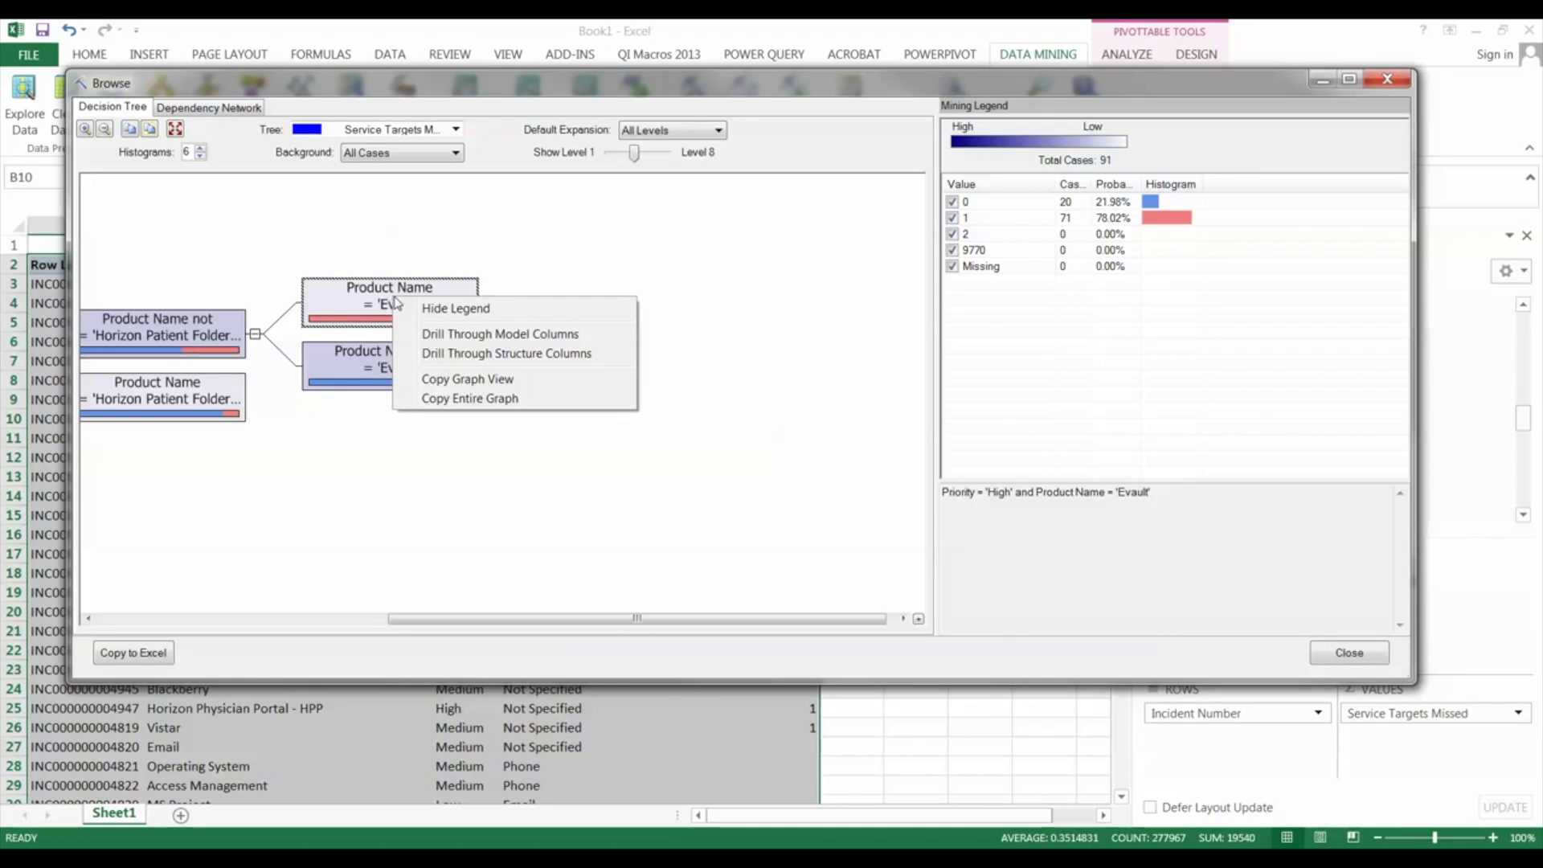
{"action": "left_click", "coordinate": [440, 335]}
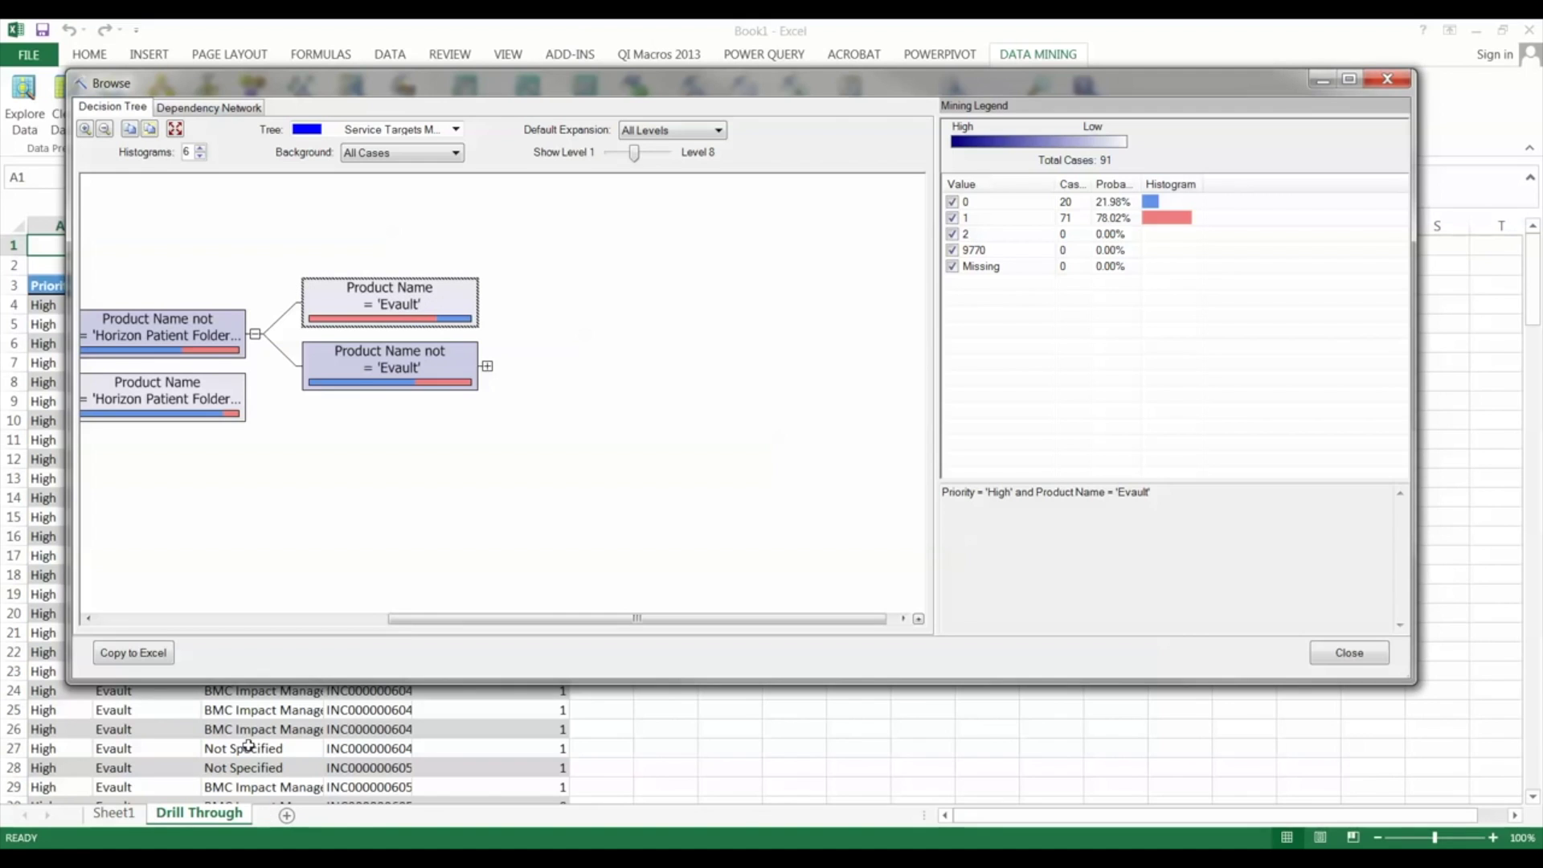
{"action": "left_click", "coordinate": [272, 733]}
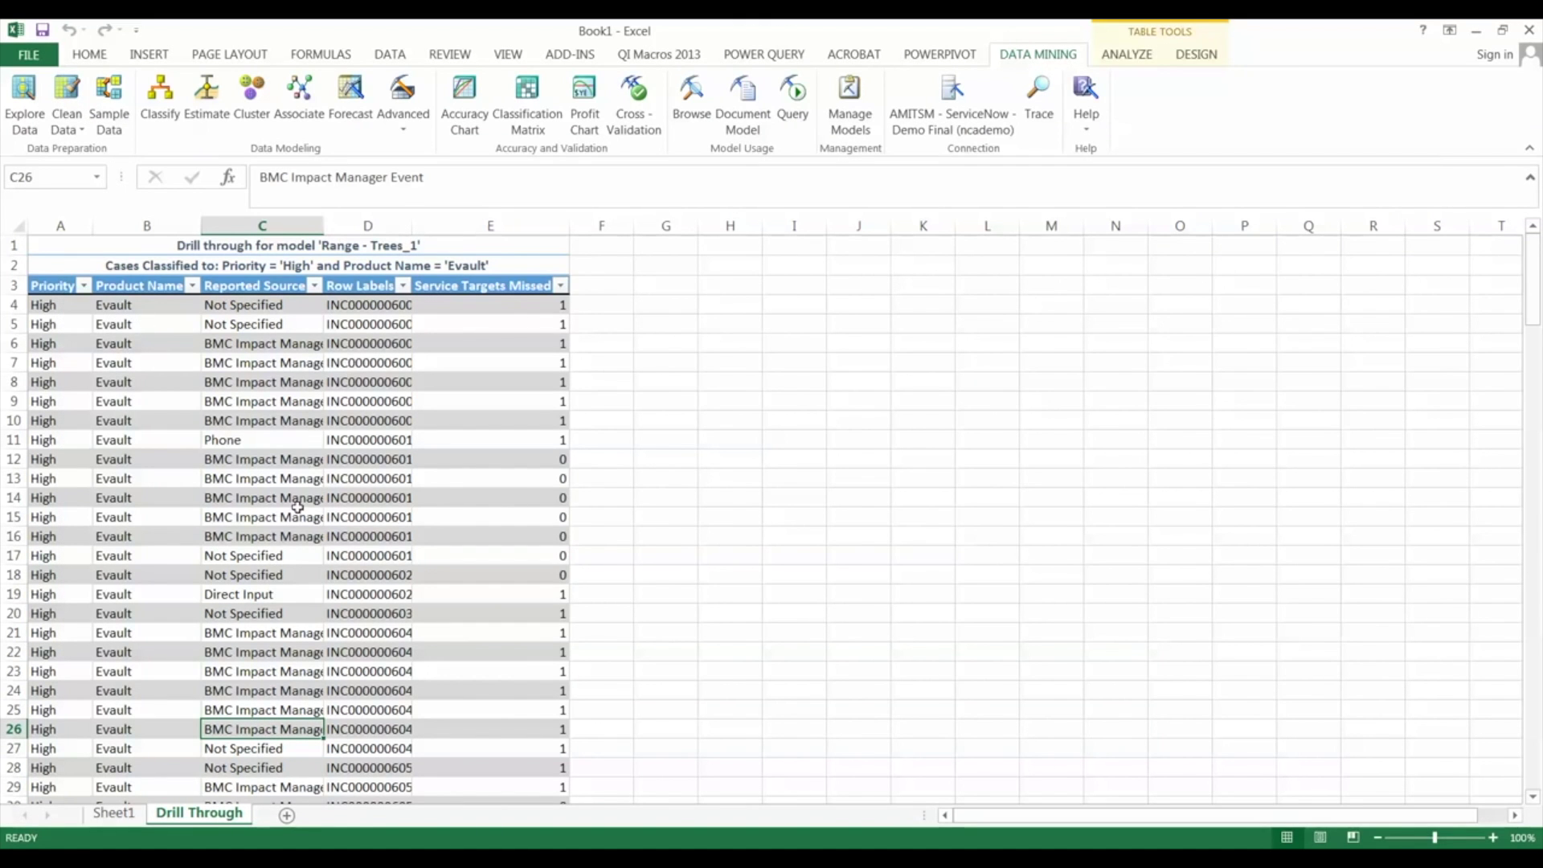
{"action": "left_click_drag", "start_coordinate": [412, 227], "coordinate": [677, 228]}
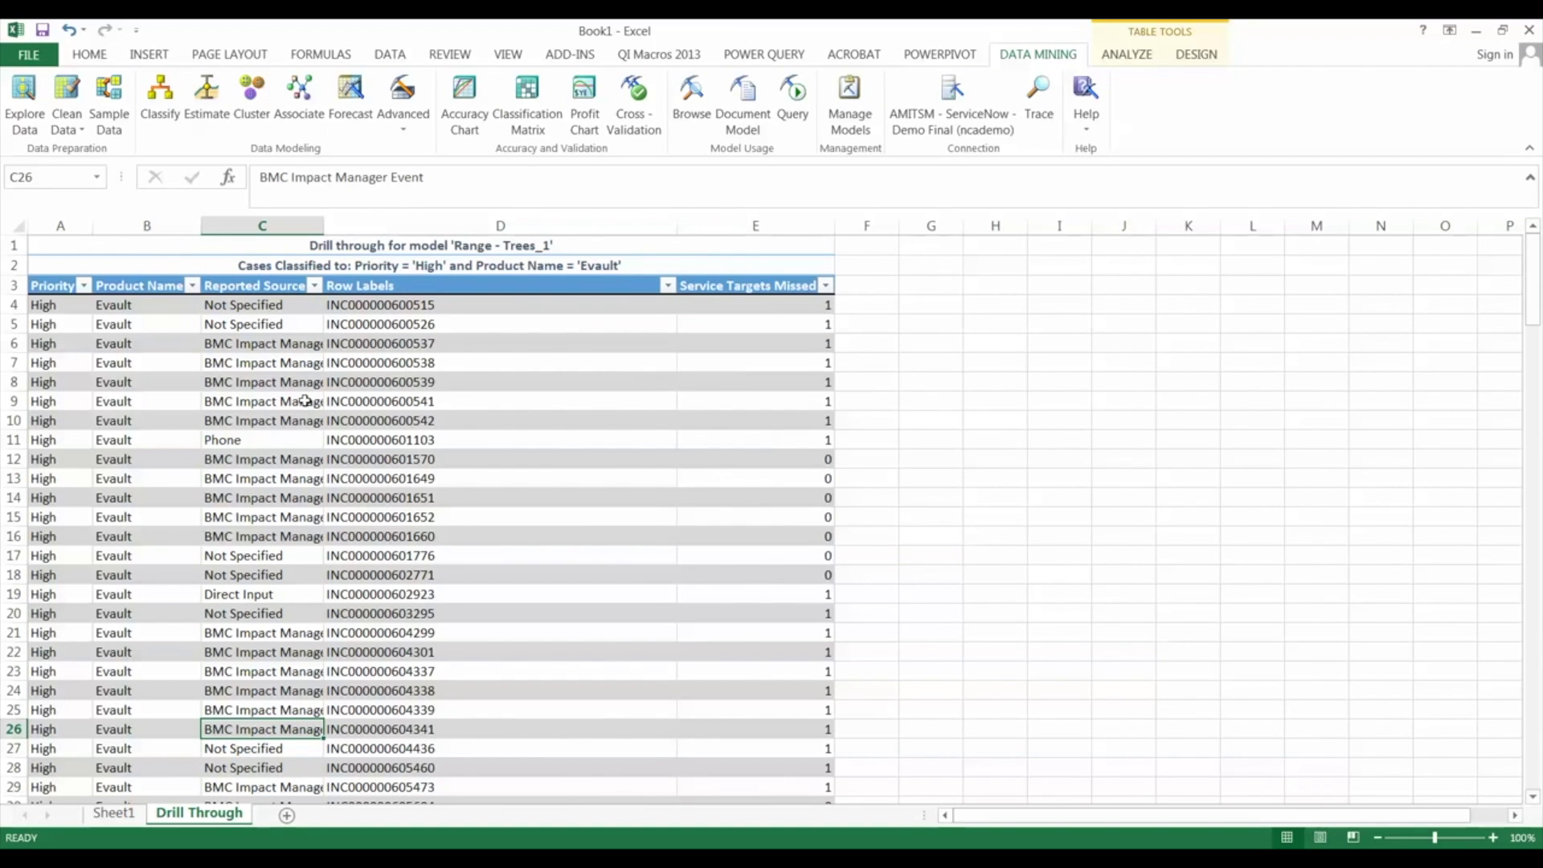
{"action": "left_click", "coordinate": [262, 341]}
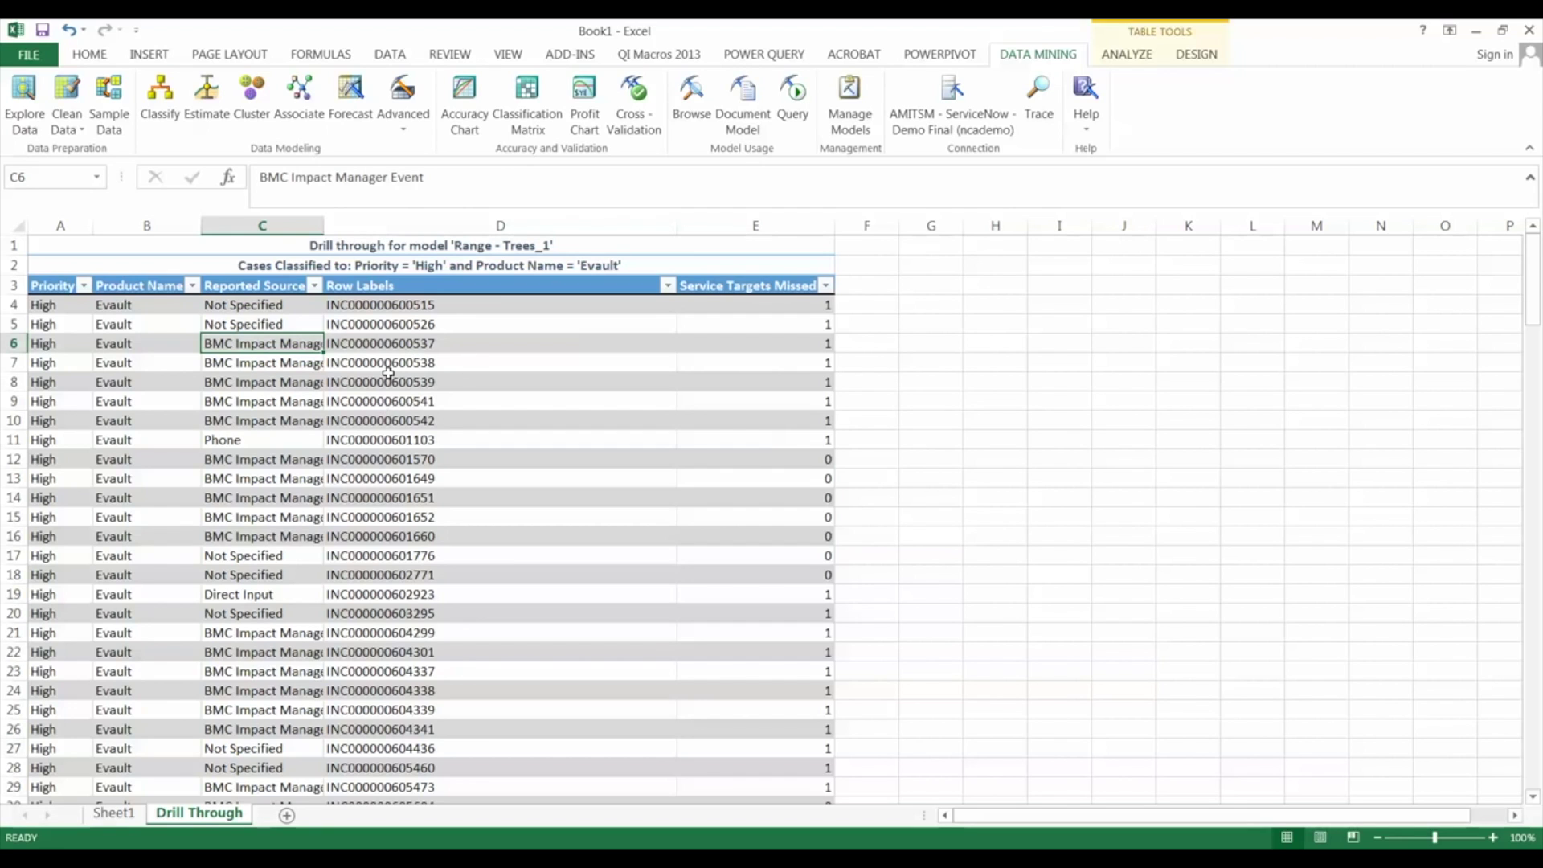
Filter Service Targets Missed to 1 only, leaving 135 of 171 Evault records
{"action": "left_click", "coordinate": [826, 287]}
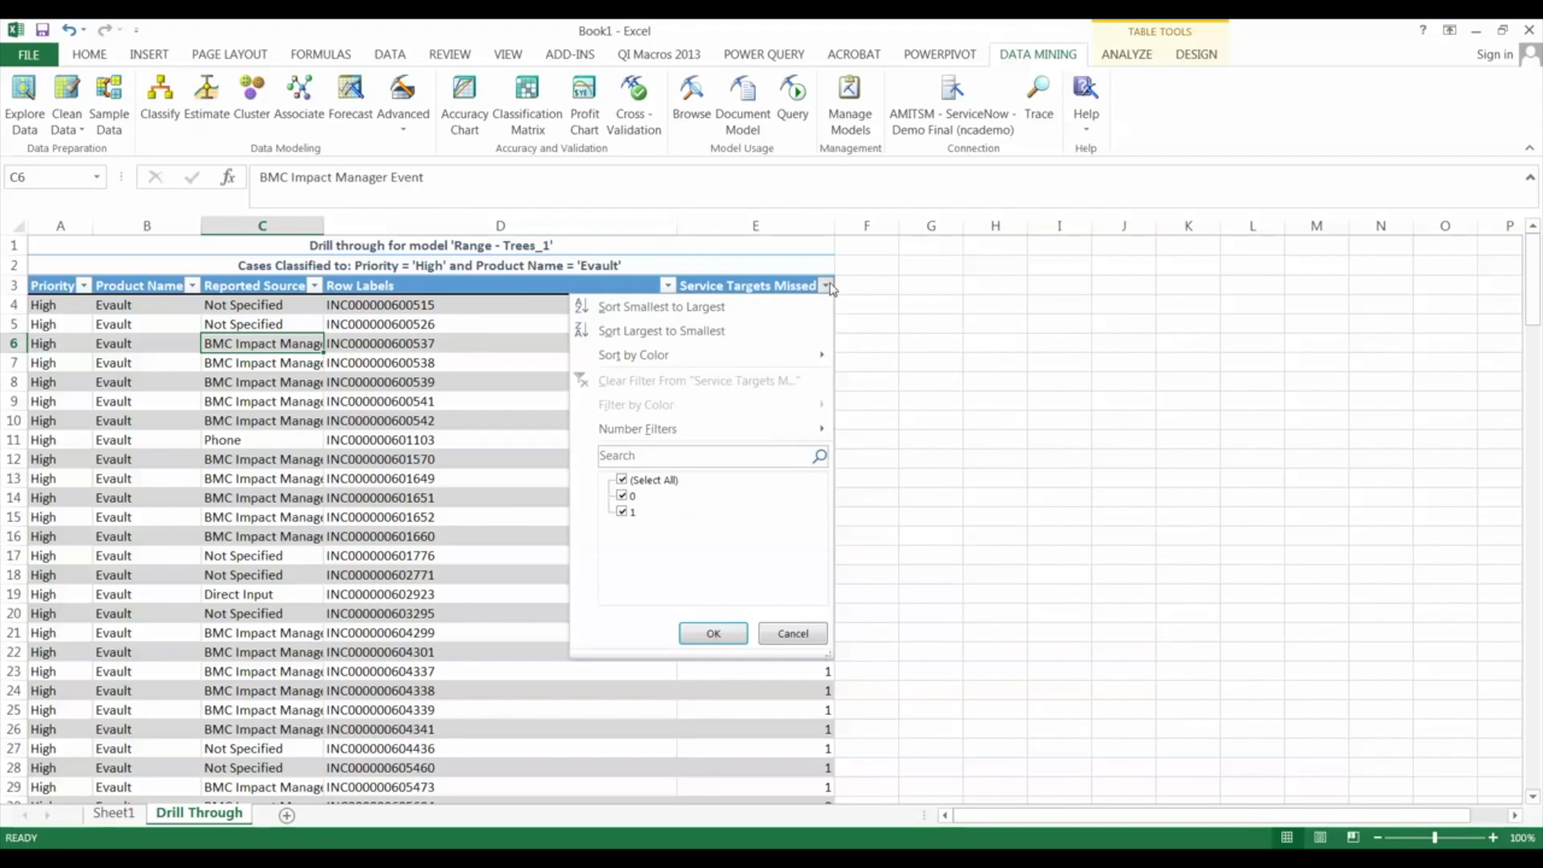
{"action": "left_click", "coordinate": [621, 496]}
{"action": "left_click", "coordinate": [712, 634]}
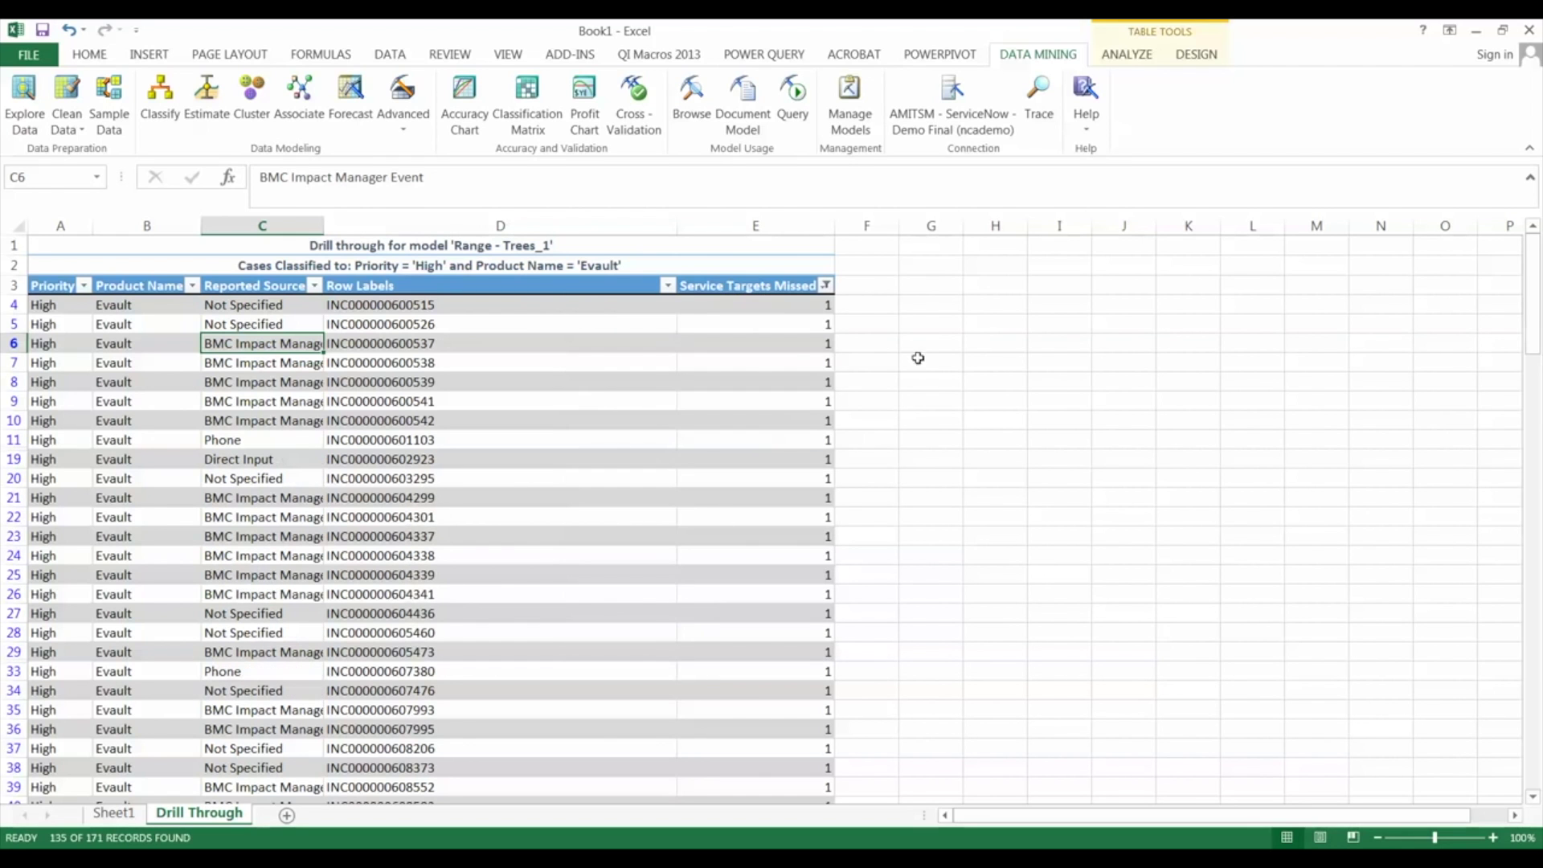
{"action": "left_click", "coordinate": [366, 350]}
{"action": "scroll", "coordinate": [378, 386], "scroll_direction": "down", "scroll_amount": 18}
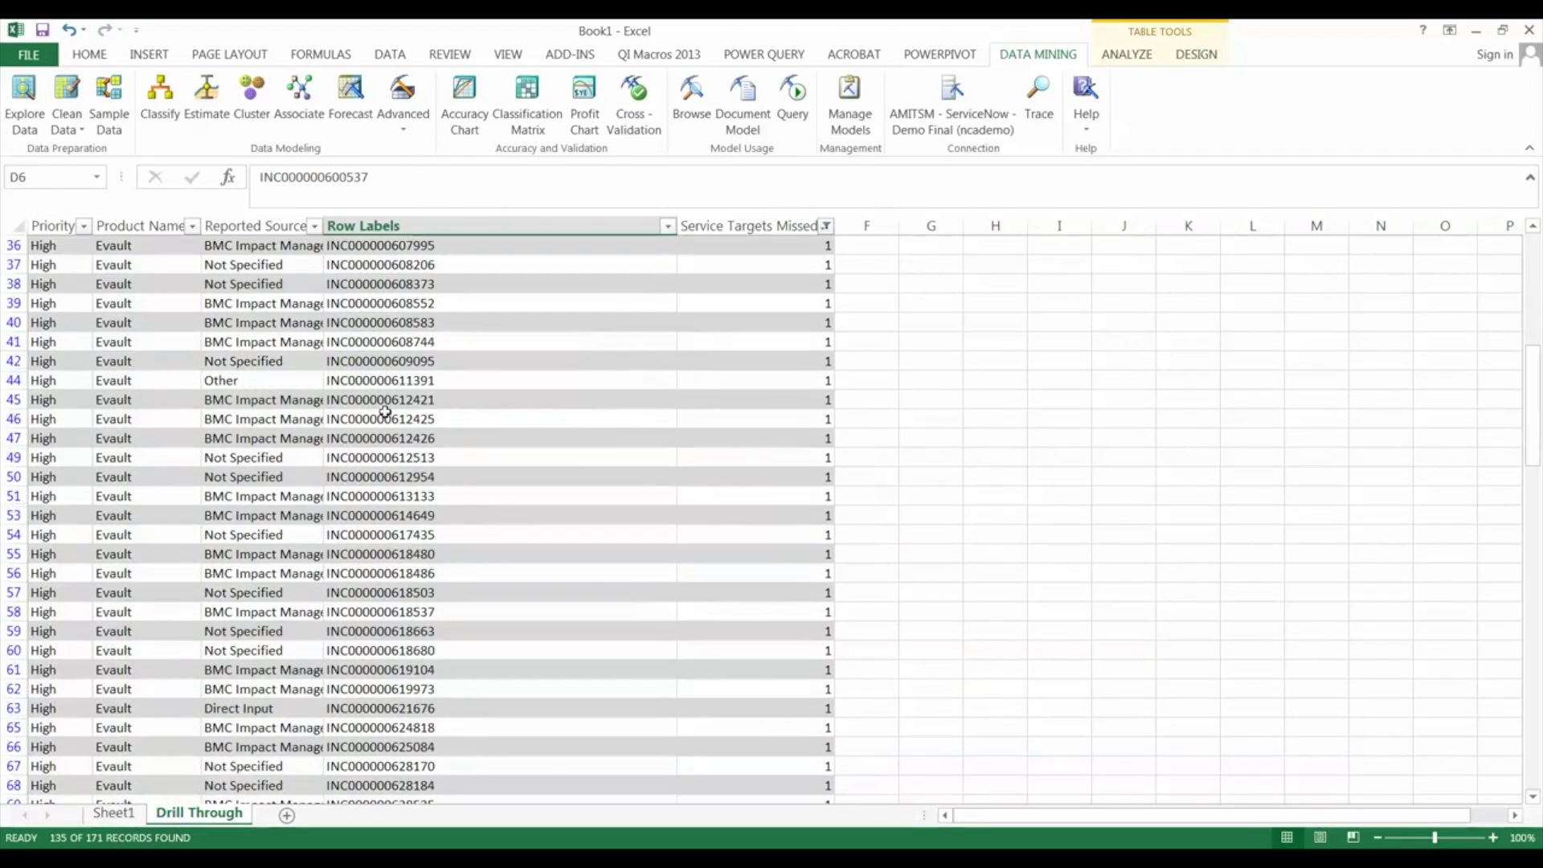
Widen the Reported Source column C so entries like BMC Impact Manager Event show in full
{"action": "scroll", "coordinate": [384, 413], "scroll_direction": "down", "scroll_amount": 5}
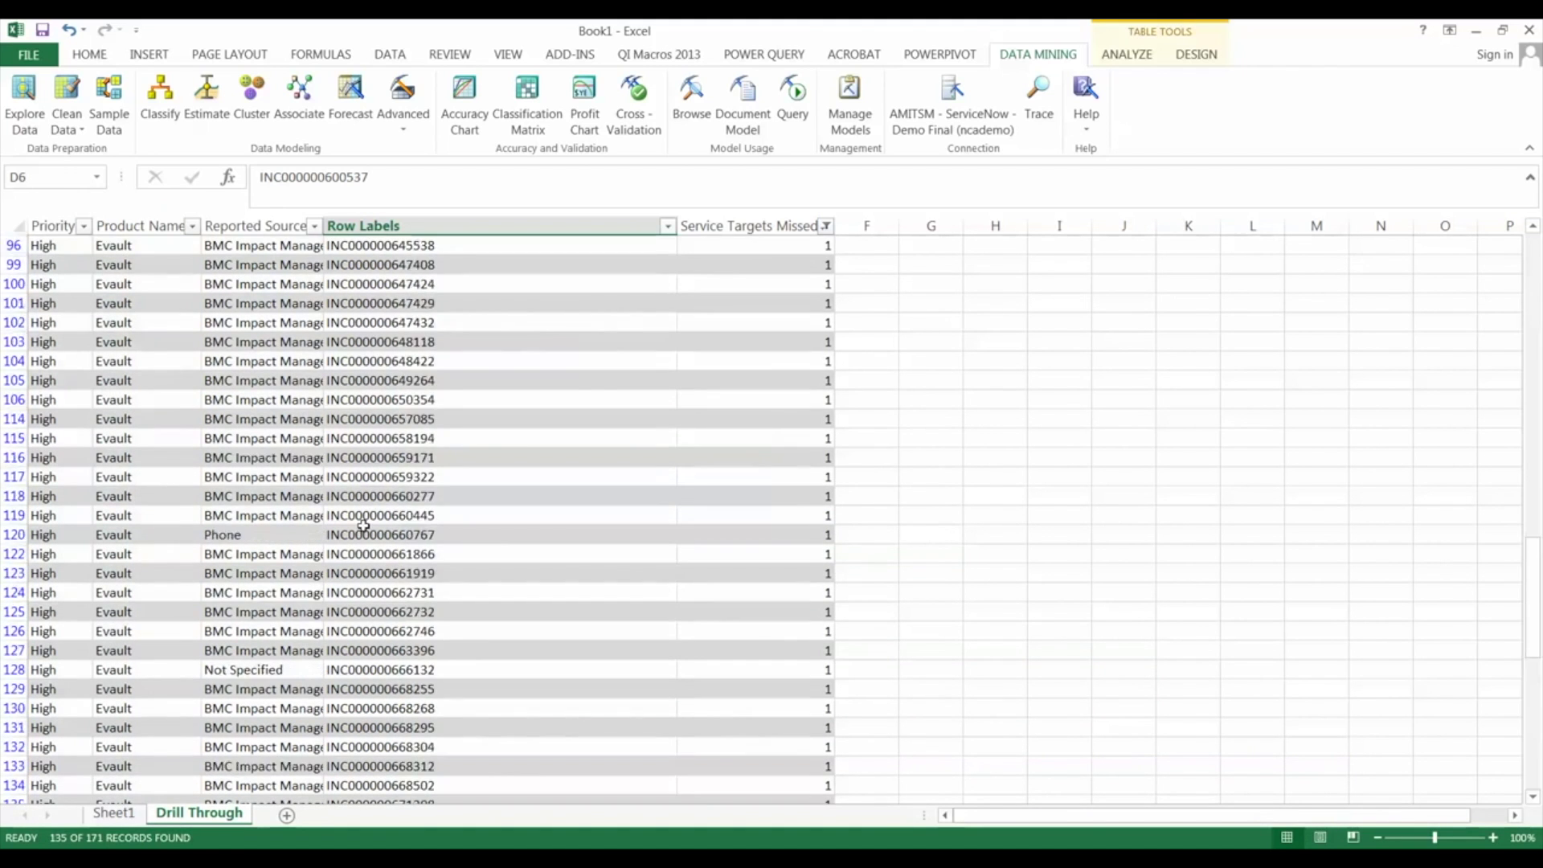
{"action": "scroll", "coordinate": [369, 505], "scroll_direction": "up", "scroll_amount": 15}
{"action": "scroll", "coordinate": [344, 444], "scroll_direction": "up", "scroll_amount": 5}
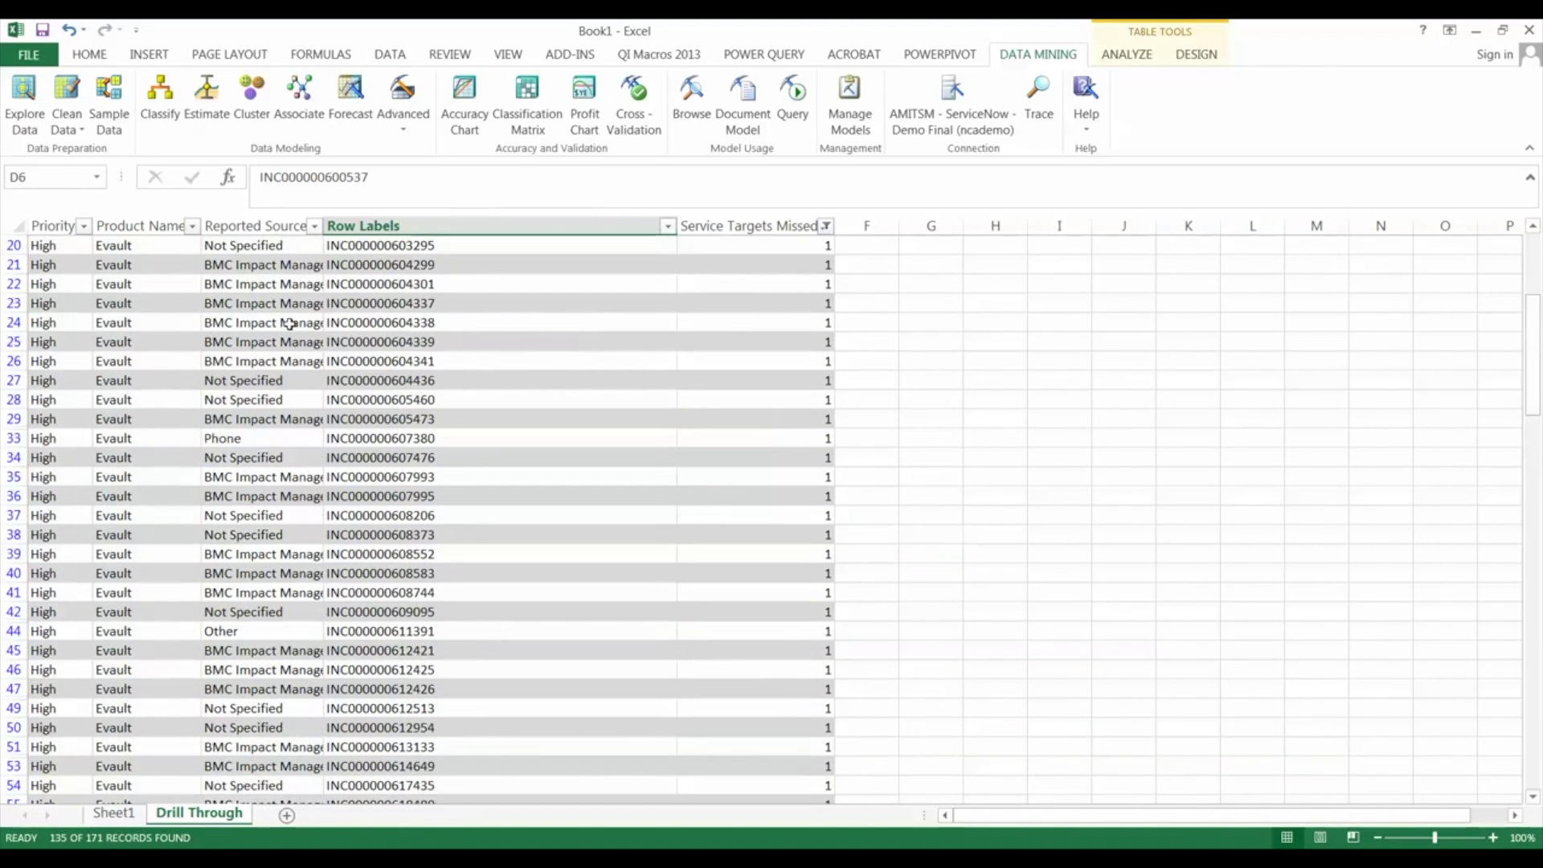
{"action": "left_click", "coordinate": [261, 267]}
{"action": "left_click_drag", "start_coordinate": [325, 232], "coordinate": [614, 231]}
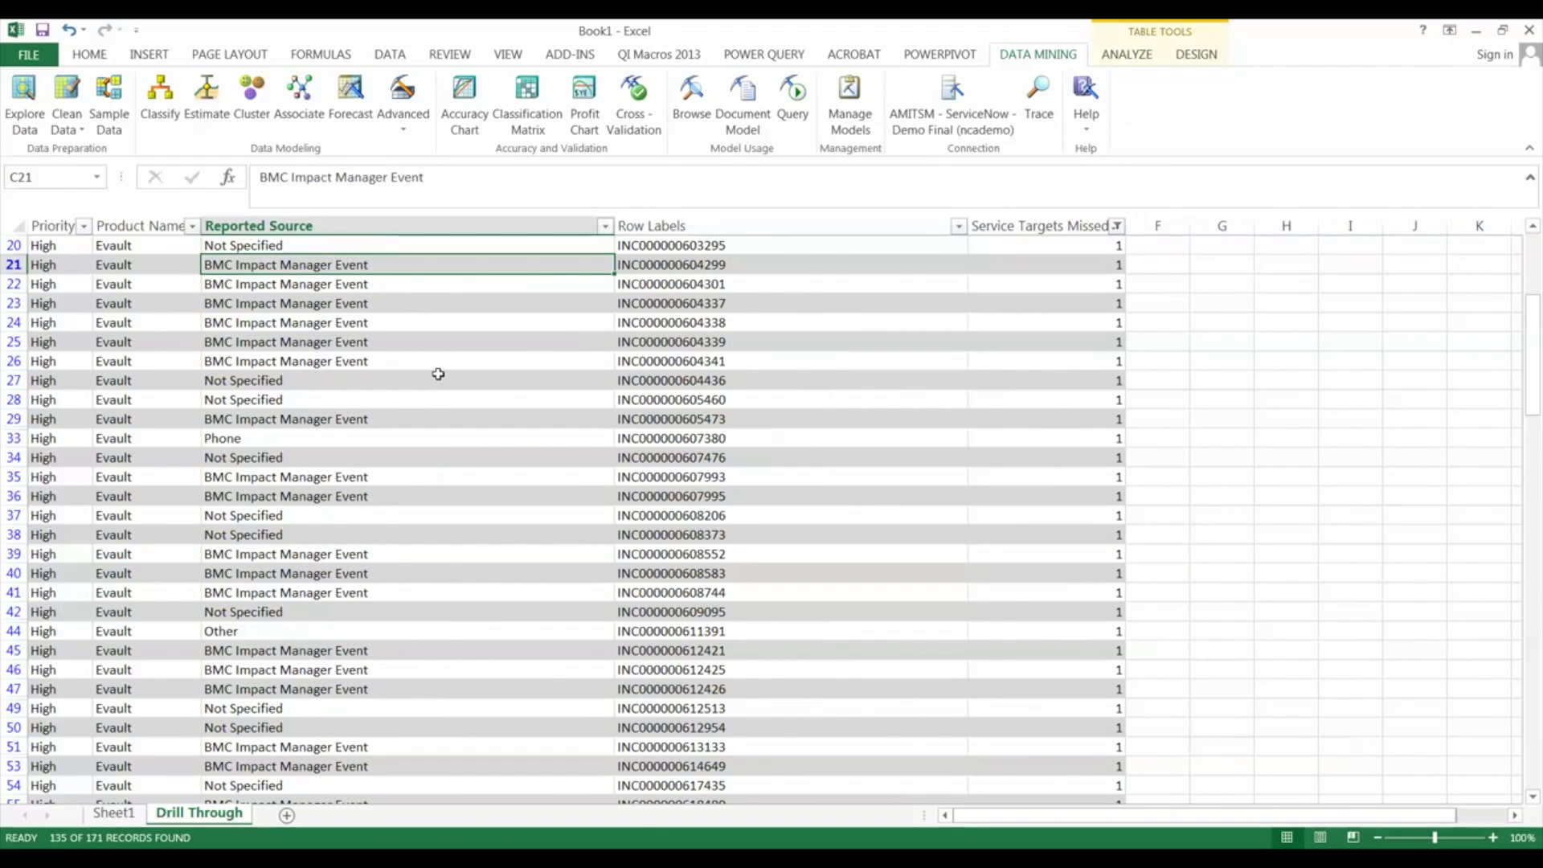